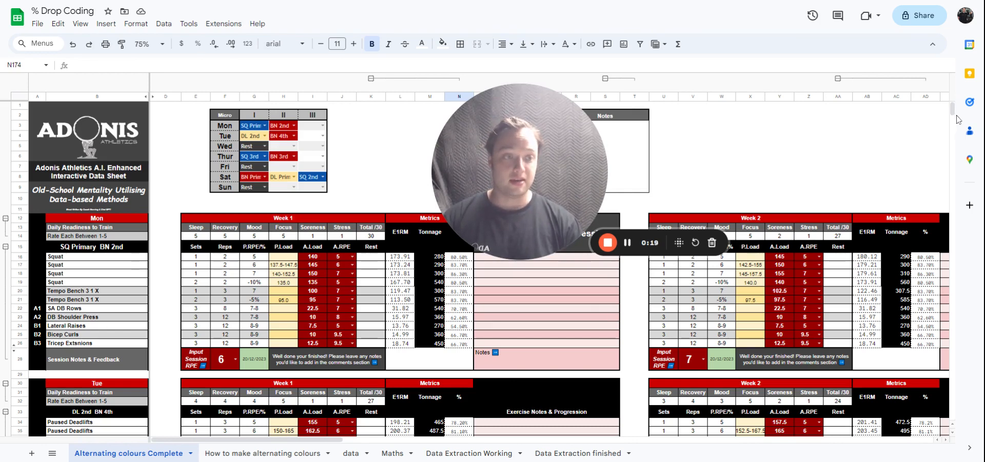
Look over the daily training blocks and the weekly columns with sets, reps, loads, RPE and metrics
scroll(956, 122, "down", 3)
scroll(955, 122, "down", 8)
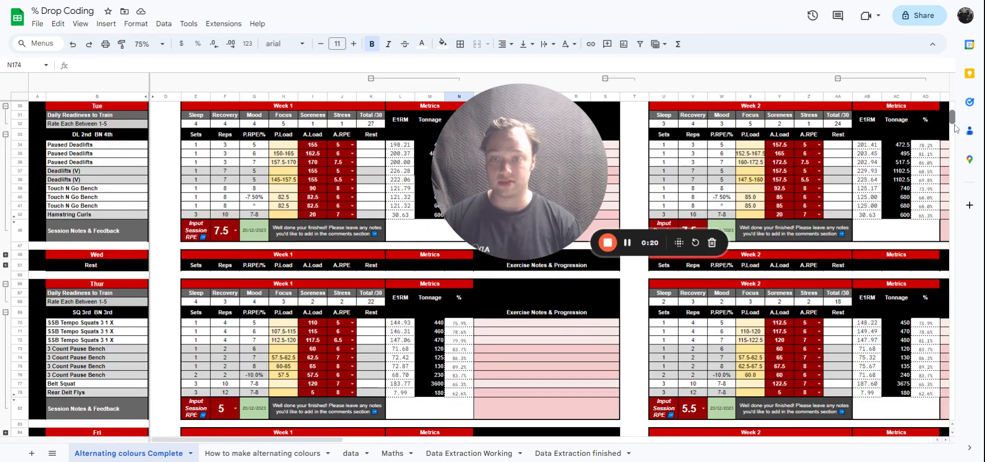
scroll(956, 122, "up", 6)
scroll(956, 122, "up", 5)
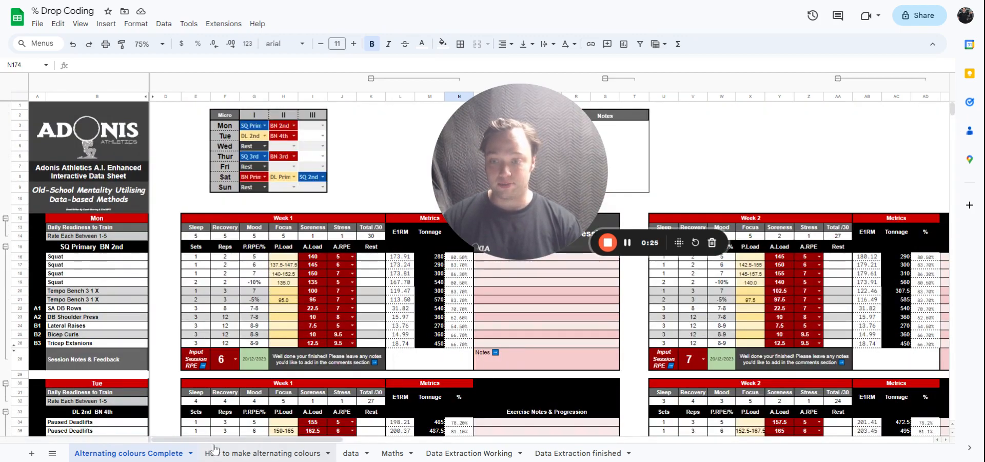
scroll(308, 427, "right", 8)
scroll(340, 427, "right", 6)
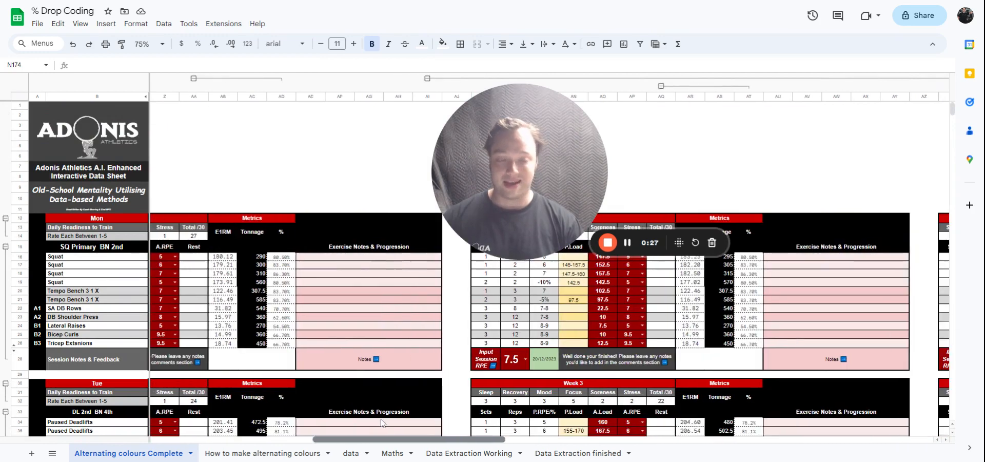
scroll(363, 419, "left", 12)
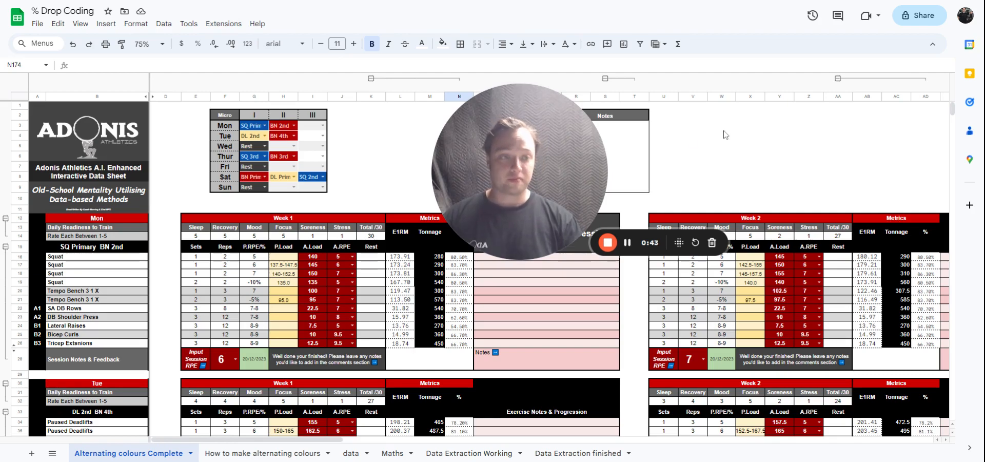
Examine the Squat summary section below the training days, including intensity, volume, estimated 1RM, chart, readiness and session RPE tables
scroll(577, 311, "down", 5)
scroll(577, 311, "down", 20)
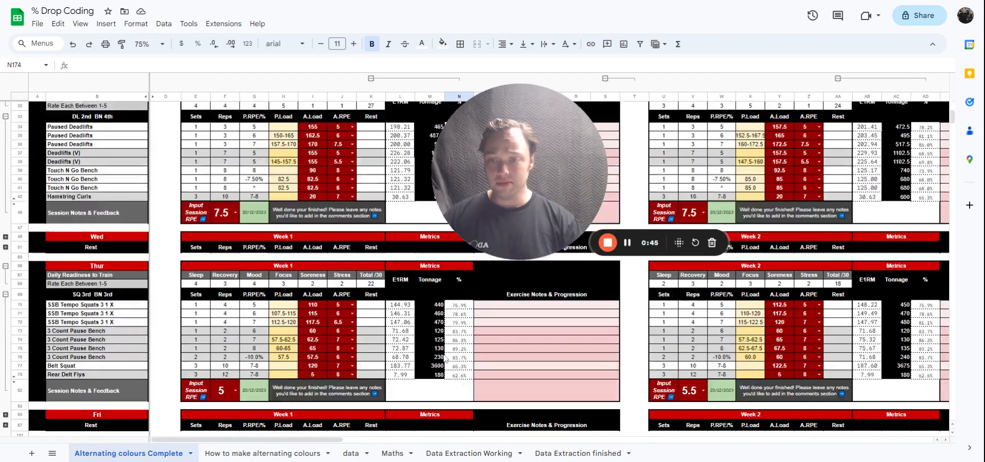
scroll(439, 352, "down", 1)
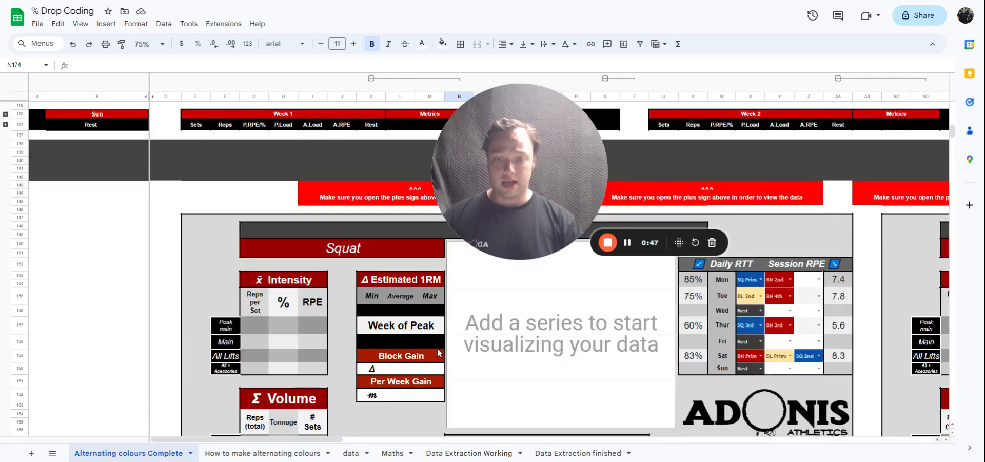
left_click_drag(518, 176, 841, 166)
scroll(692, 253, "down", 2)
scroll(692, 254, "down", 2)
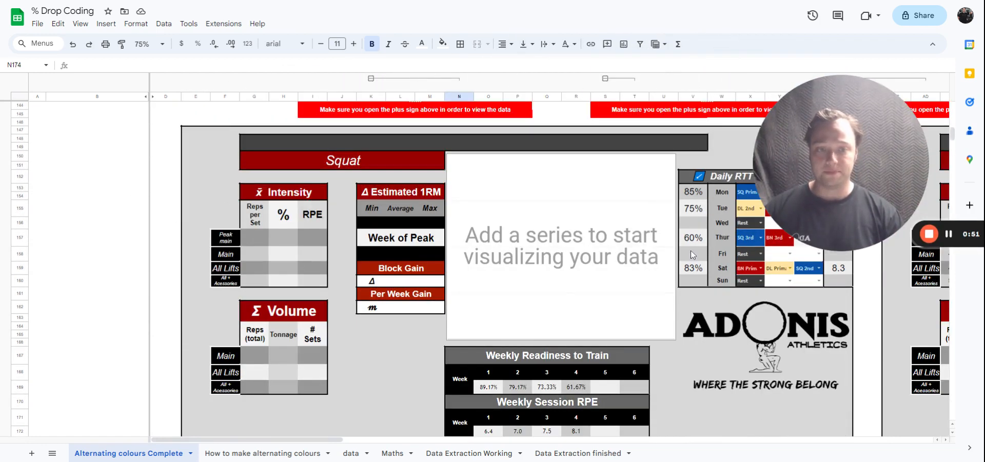
left_click_drag(853, 177, 108, 149)
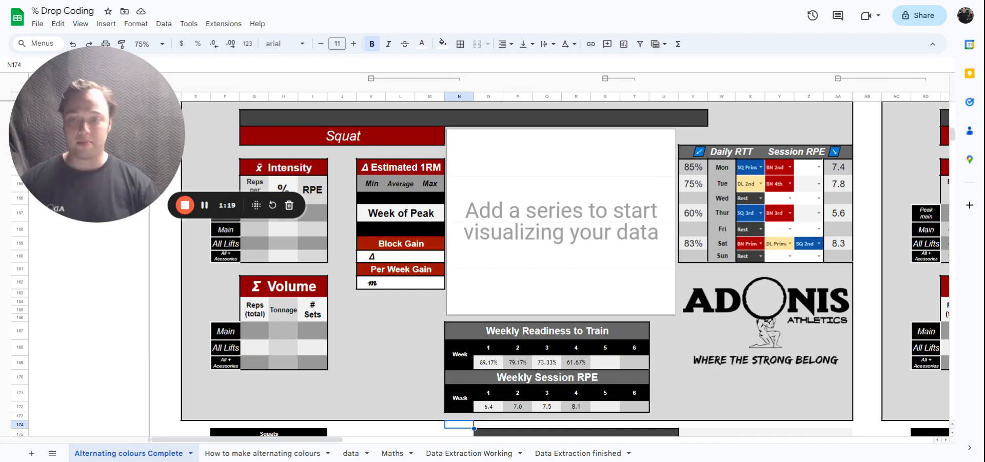
left_click_drag(123, 95, 791, 60)
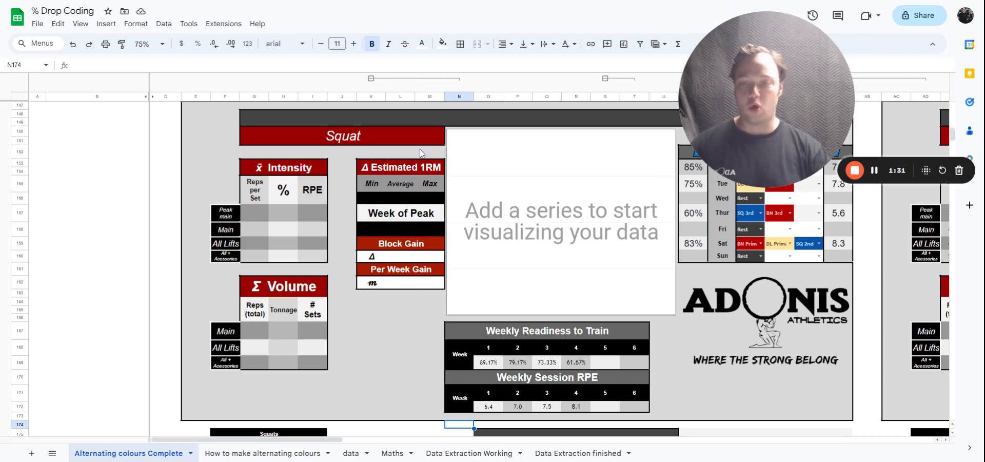
Set Lift Main in the Squats lift list to Squat
scroll(412, 246, "up", 20)
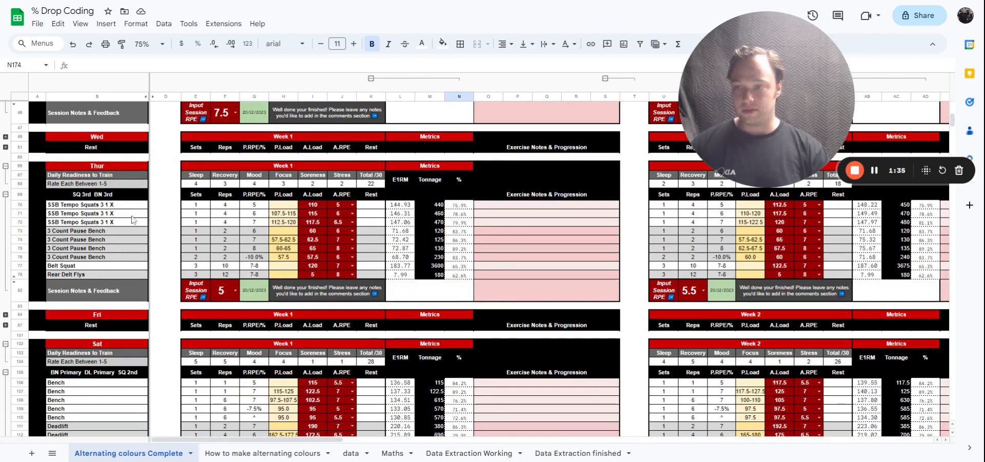
scroll(139, 390, "up", 2)
scroll(141, 359, "down", 8)
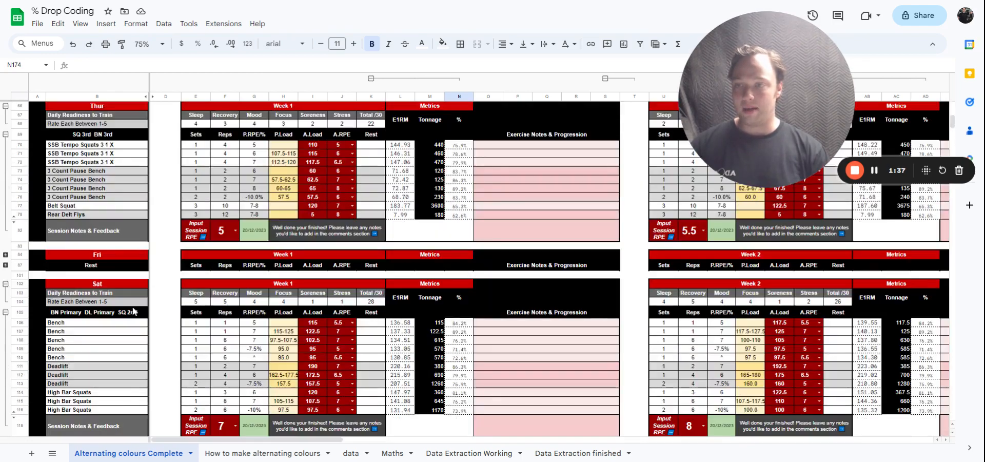
scroll(340, 259, "down", 6)
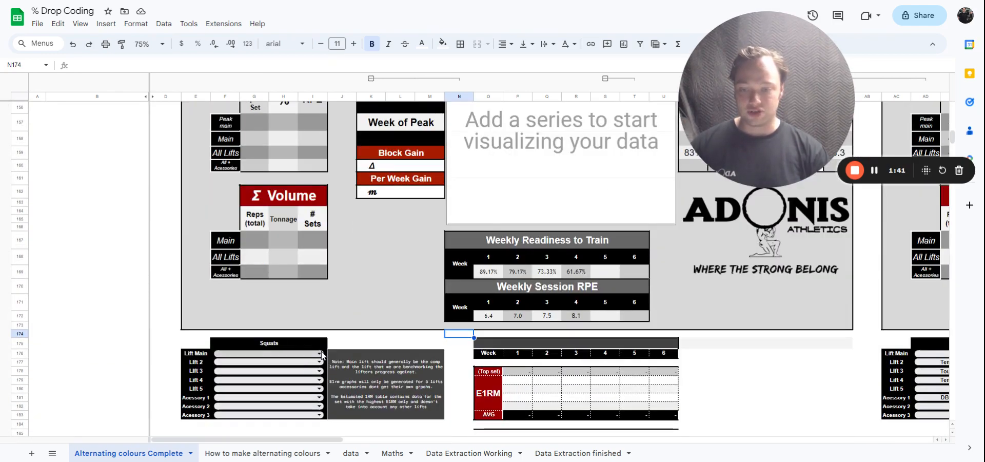
left_click(320, 354)
type("sq")
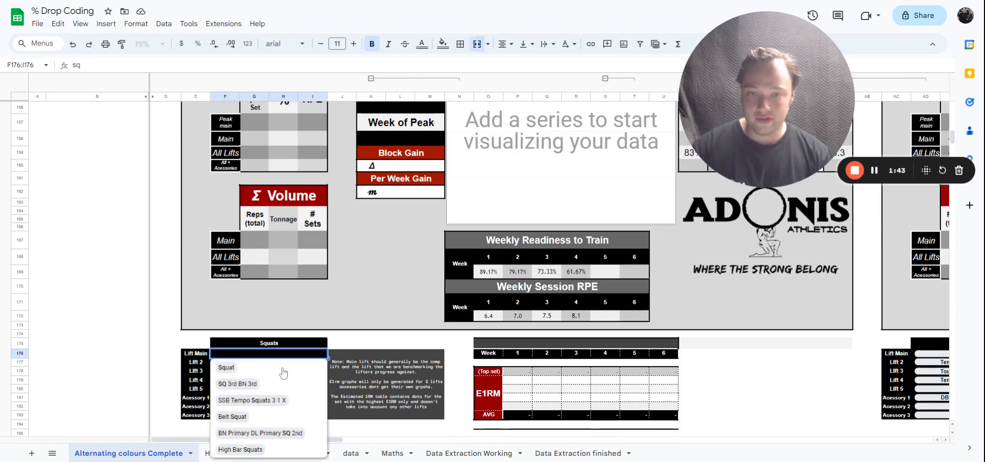
left_click(283, 370)
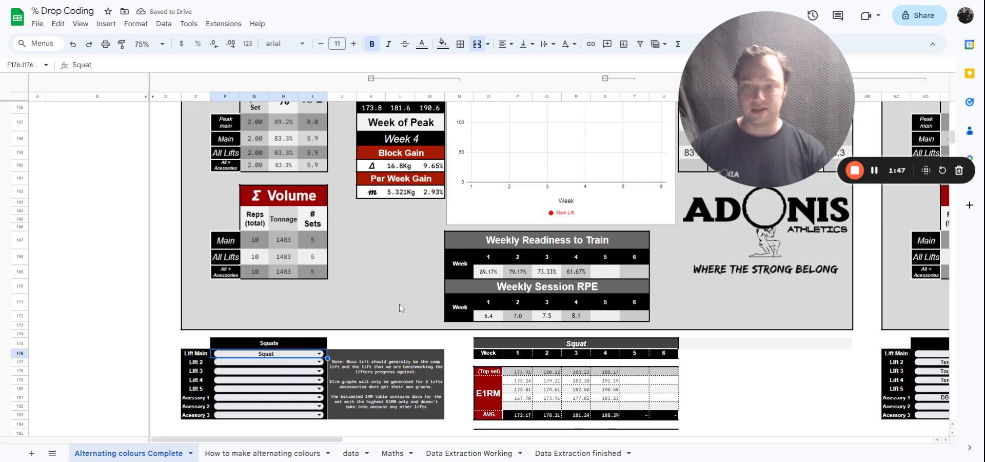
Set Lift 2 to High Bar Squats and Lift 3 to SSB Tempo Squats 3 1 X in the Squats list
scroll(396, 306, "up", 2)
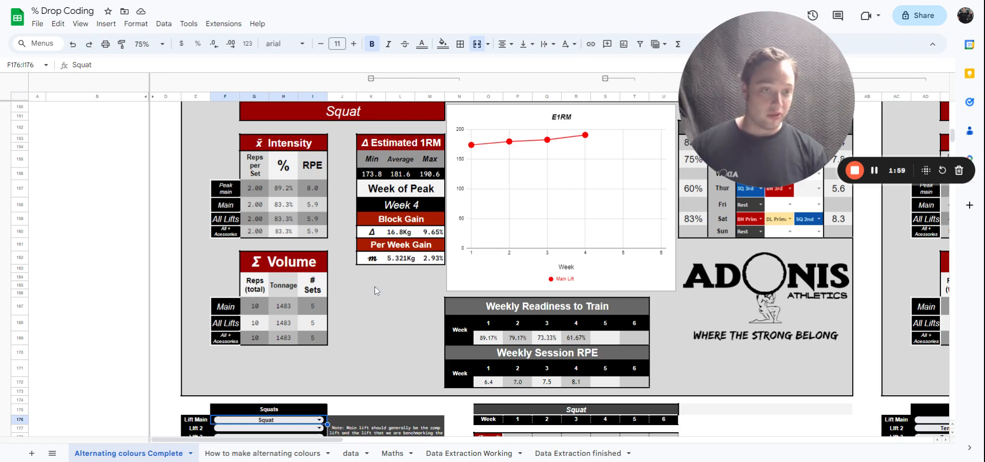
scroll(359, 313, "down", 1)
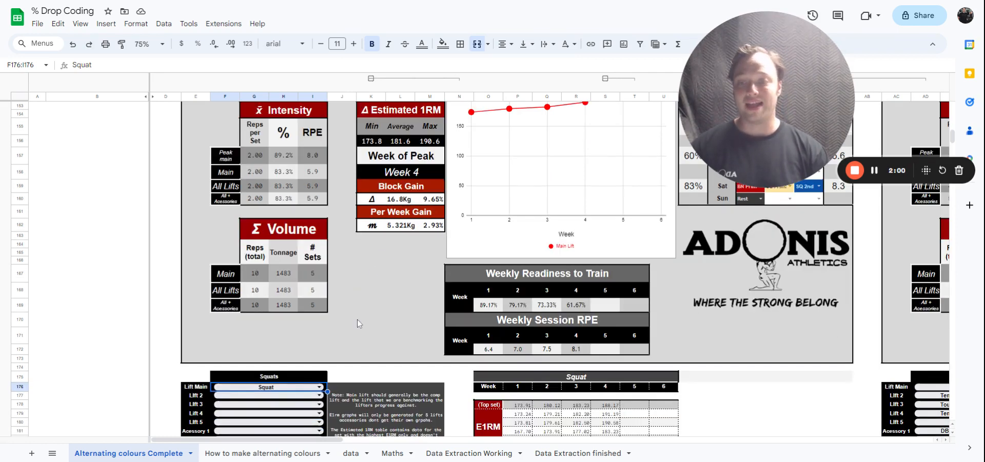
left_click(324, 396)
type("sq")
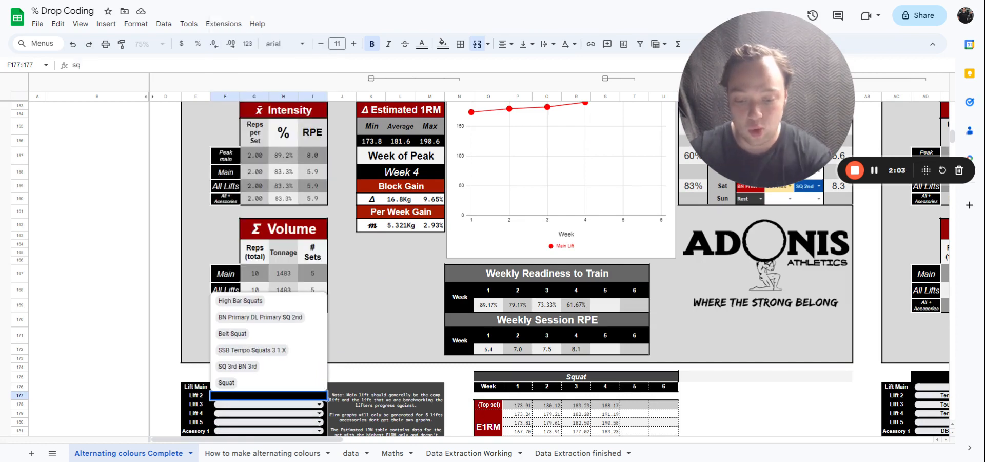
left_click(279, 305)
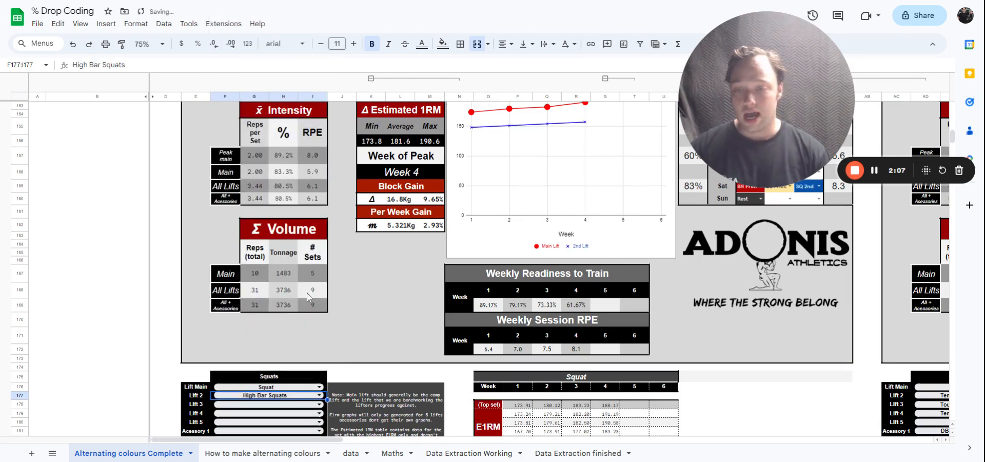
left_click(319, 404)
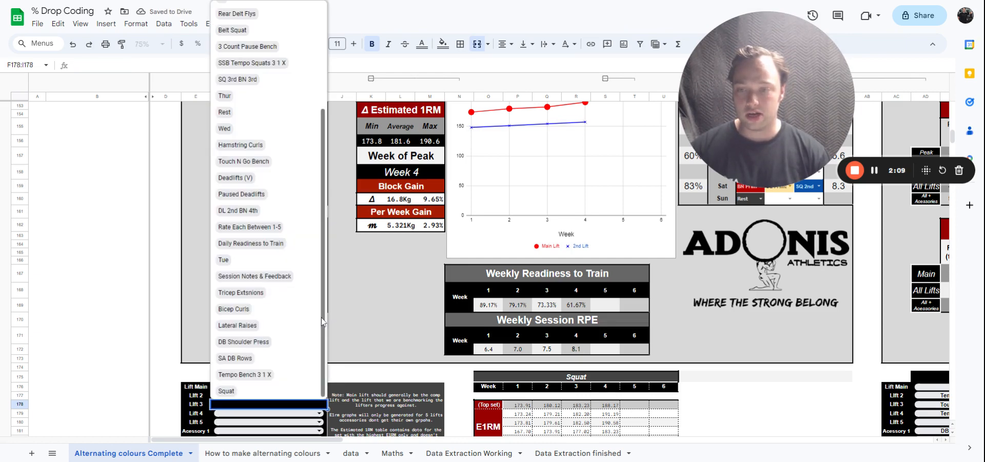
type("sq")
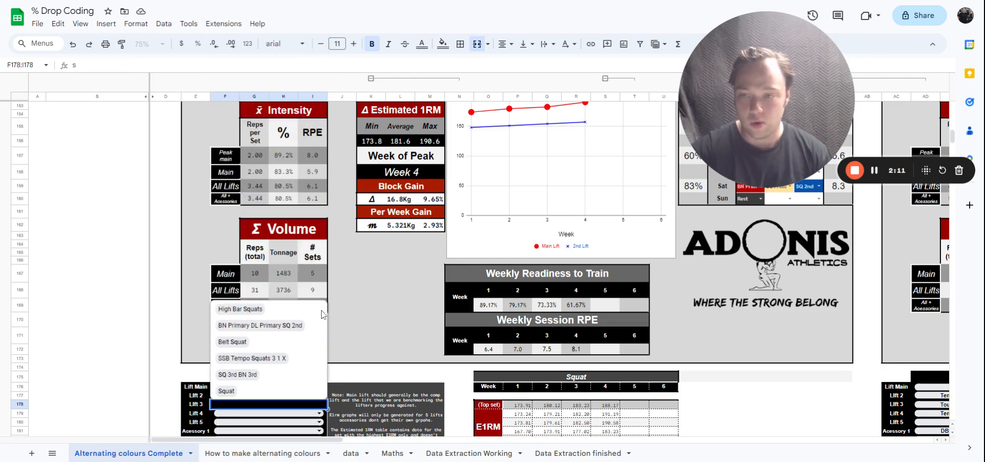
left_click(282, 363)
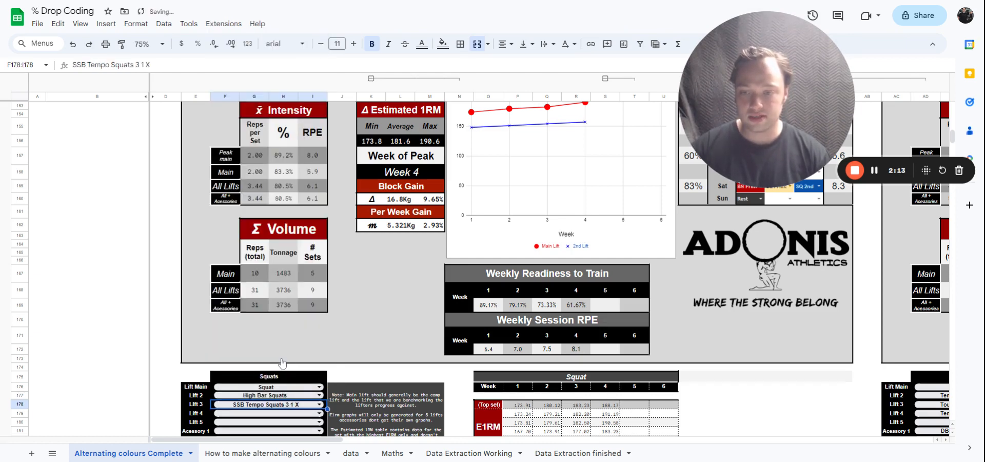
Set Acessory 1 in the Squats list to Belt Squat and review the updated squat summary
scroll(316, 383, "down", 1)
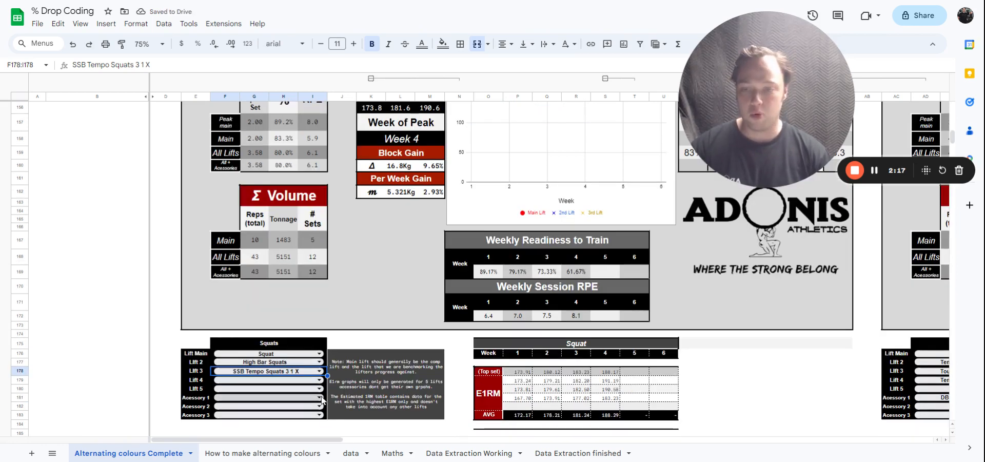
left_click(321, 397)
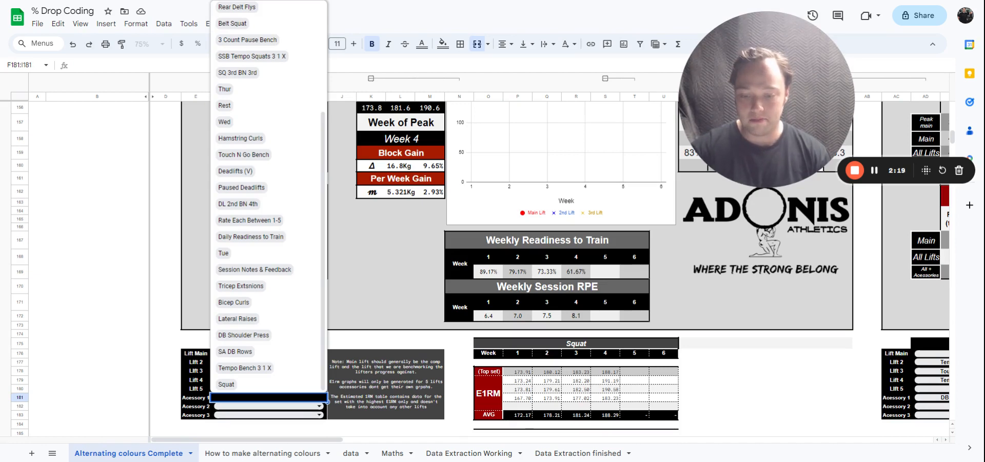
type("be")
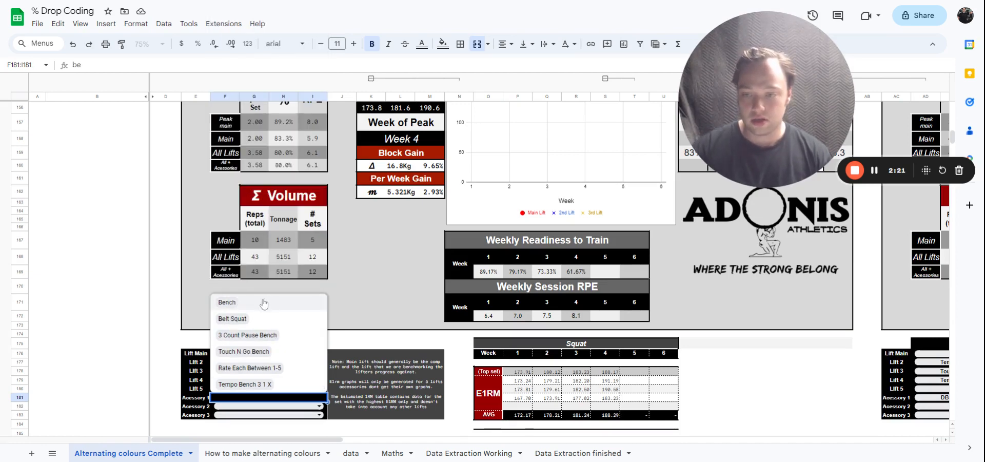
left_click(264, 321)
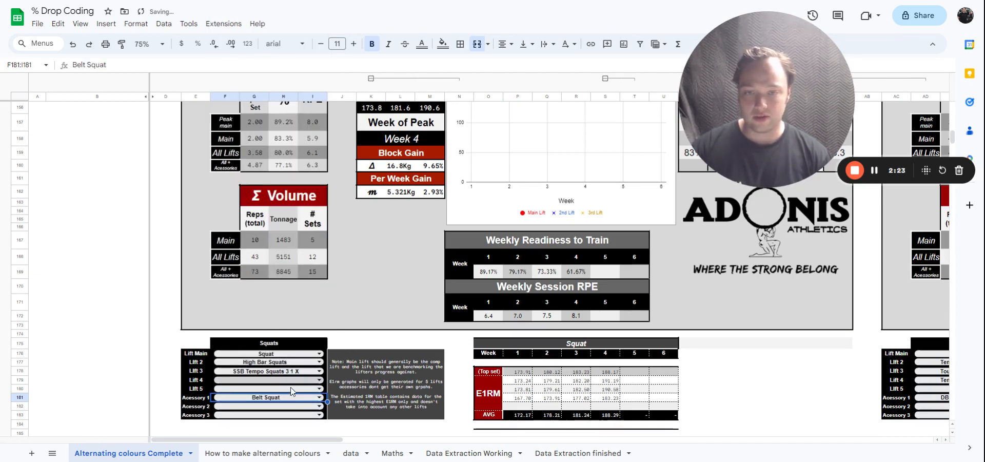
scroll(379, 338, "up", 2)
scroll(380, 338, "up", 1)
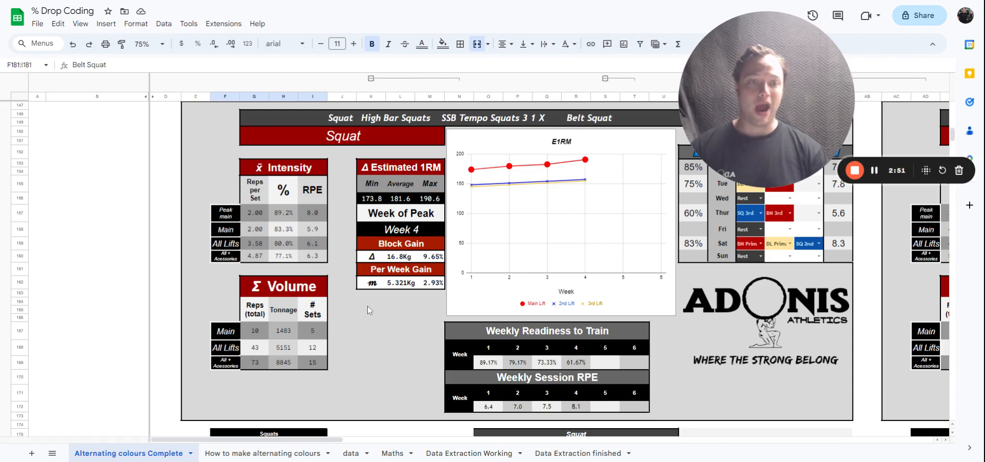
Open the Data Extraction finished sheet and set its zoom to 125%
scroll(367, 306, "up", 10)
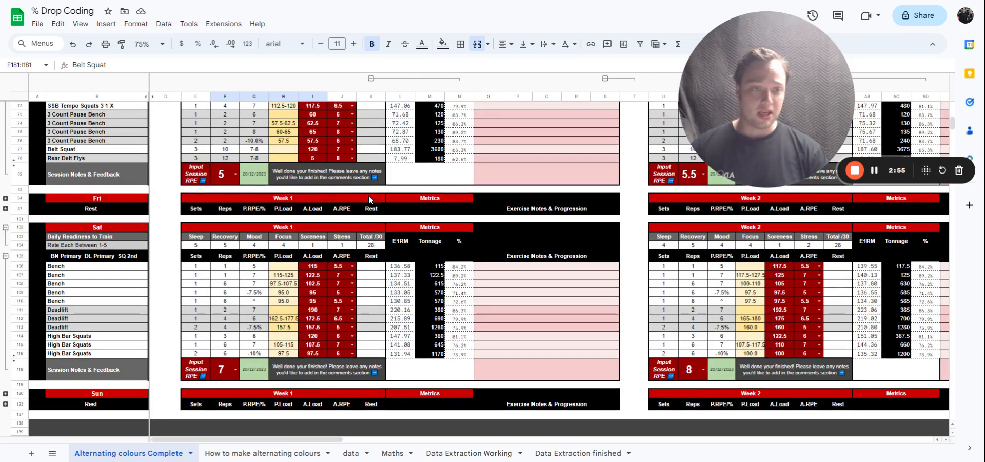
scroll(368, 195, "down", 10)
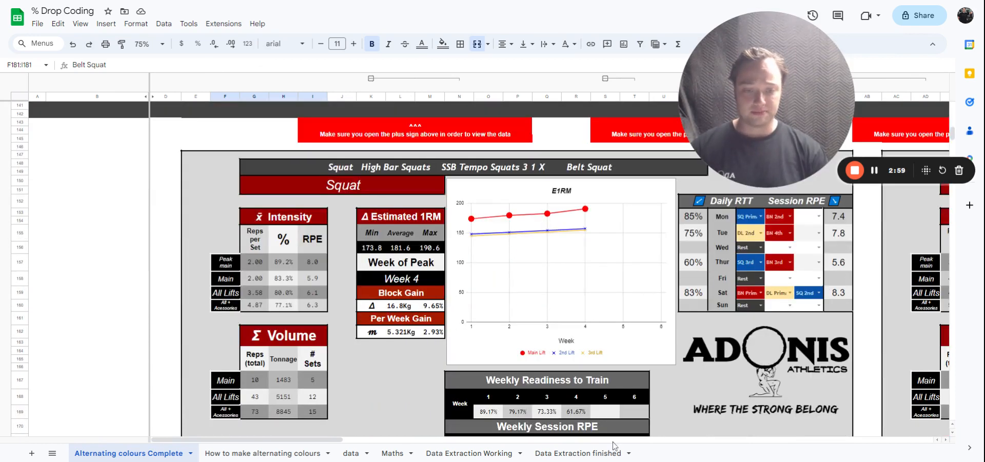
left_click(593, 454)
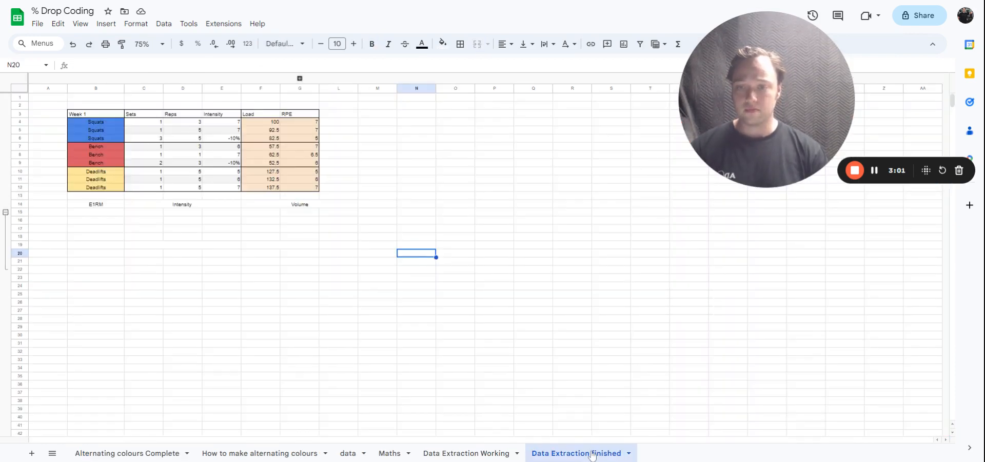
left_click(148, 44)
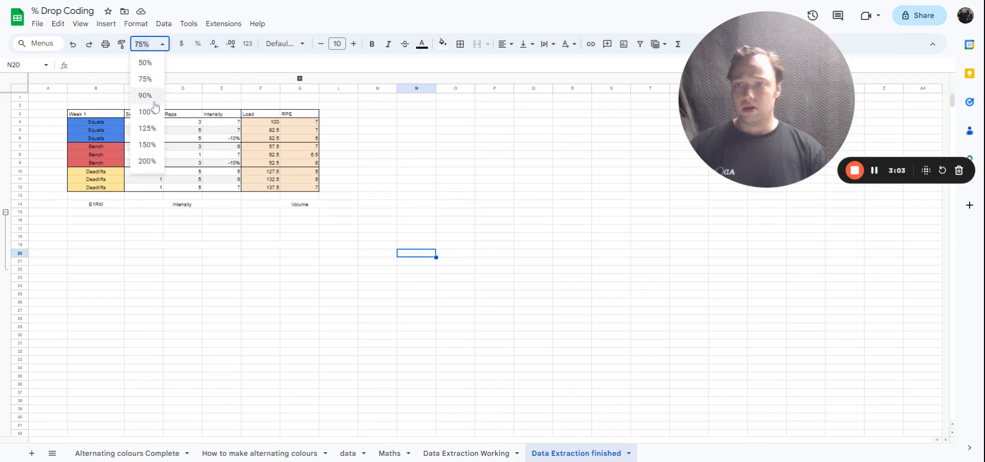
left_click(153, 128)
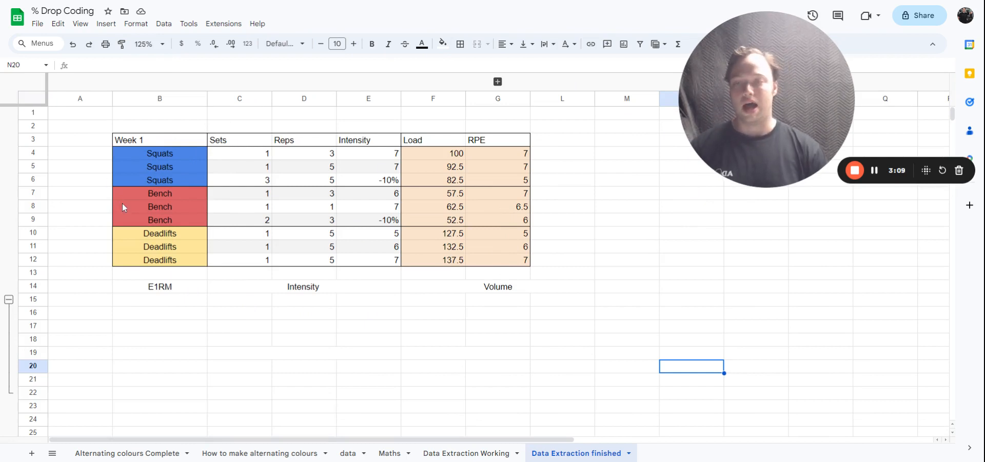
Expand the collapsed column group beside the RPE column and clear the column selection
left_click(497, 81)
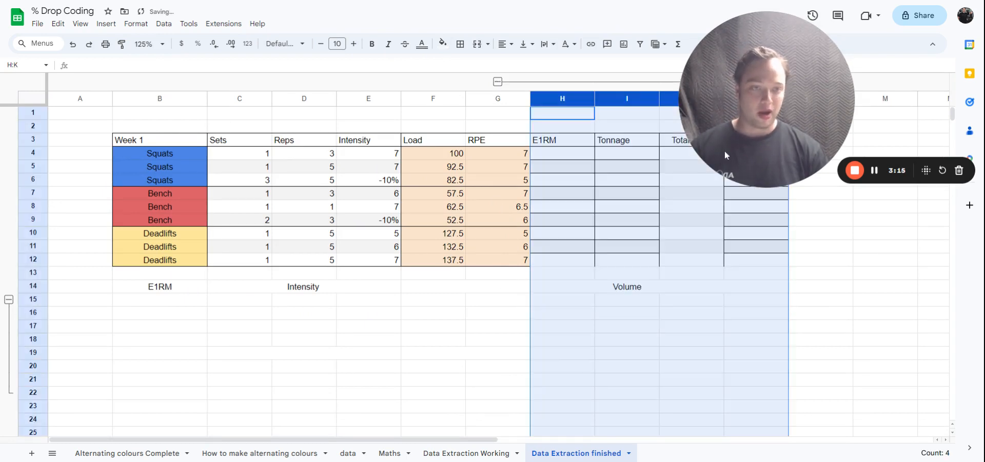
left_click_drag(807, 32, 330, 24)
left_click(885, 153)
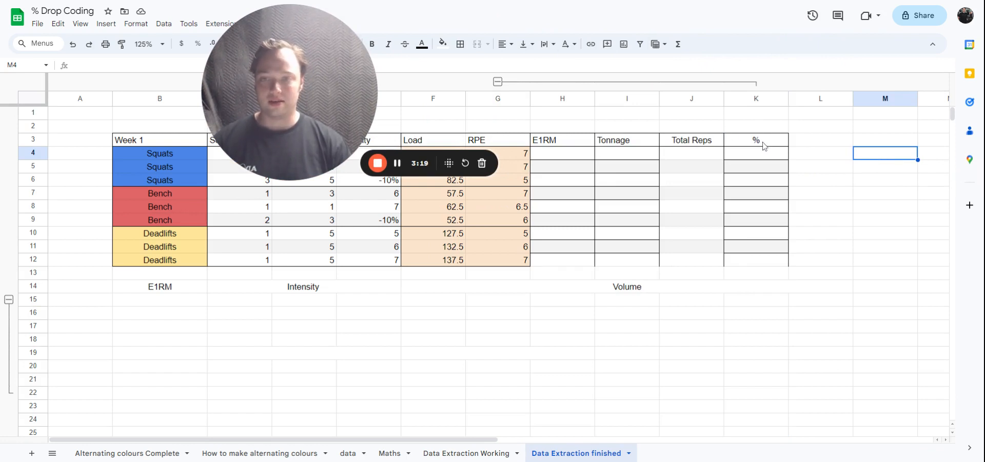
Demonstrate the column group H:K by collapsing and expanding it, and select these columns to show where the grouping option is
left_click(497, 82)
left_click(497, 81)
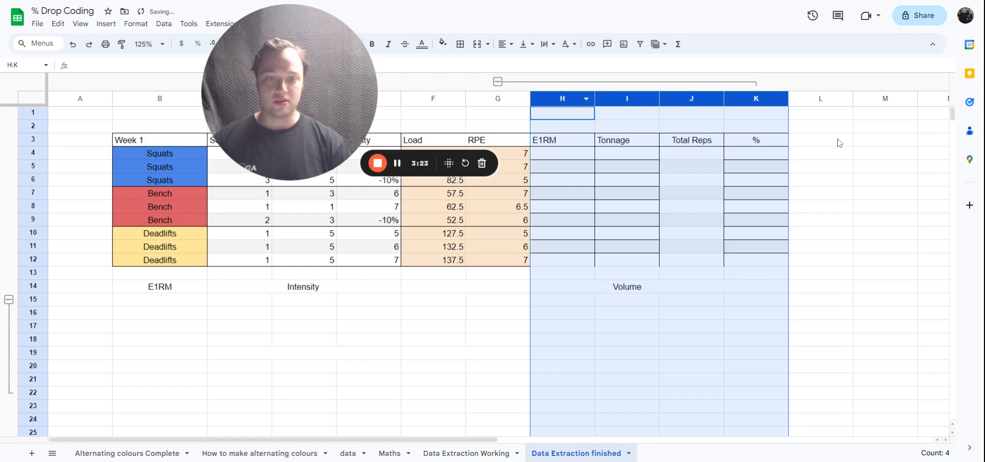
left_click(894, 129)
left_click_drag(753, 102, 572, 113)
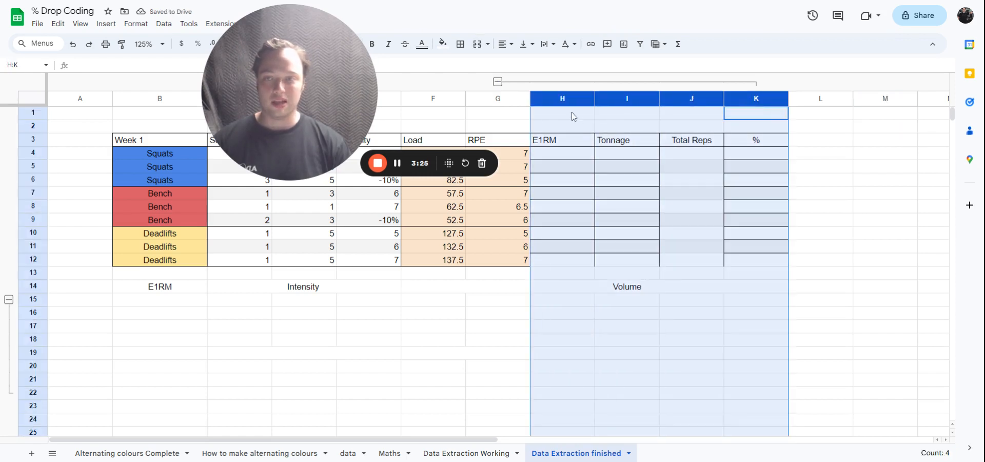
left_click(71, 27)
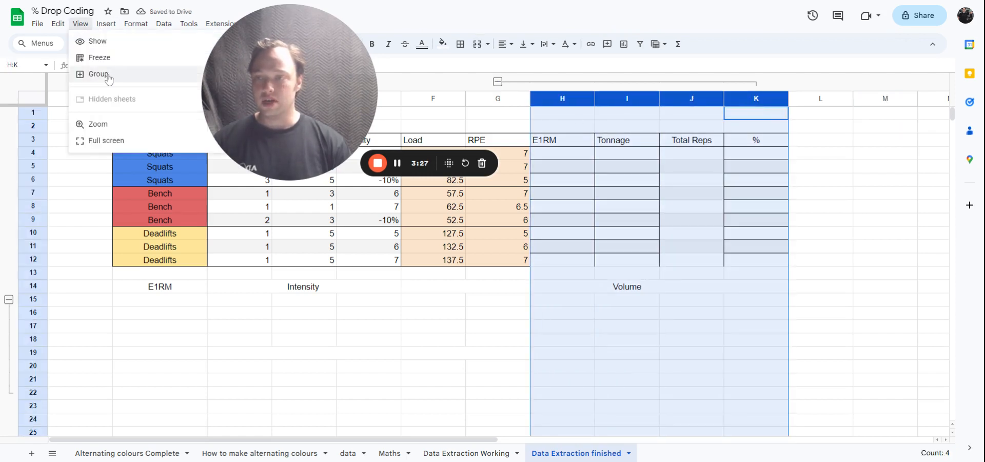
left_click(895, 141)
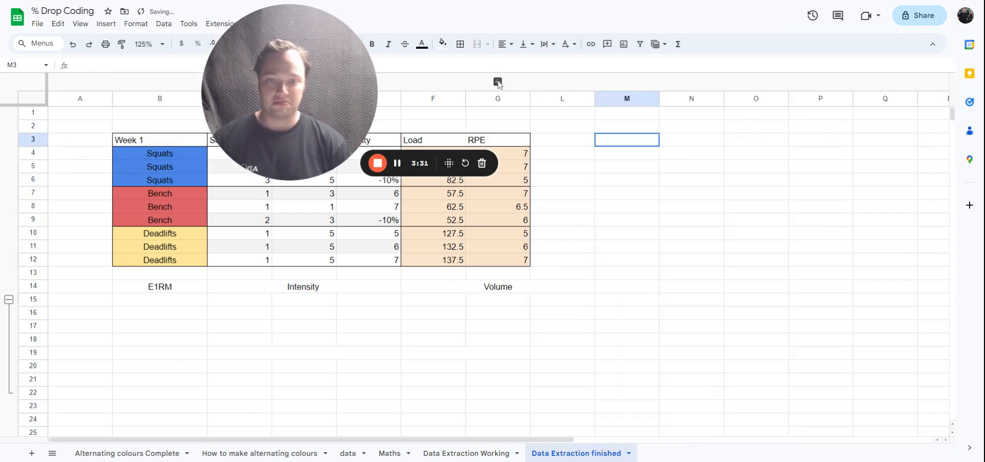
left_click(497, 81)
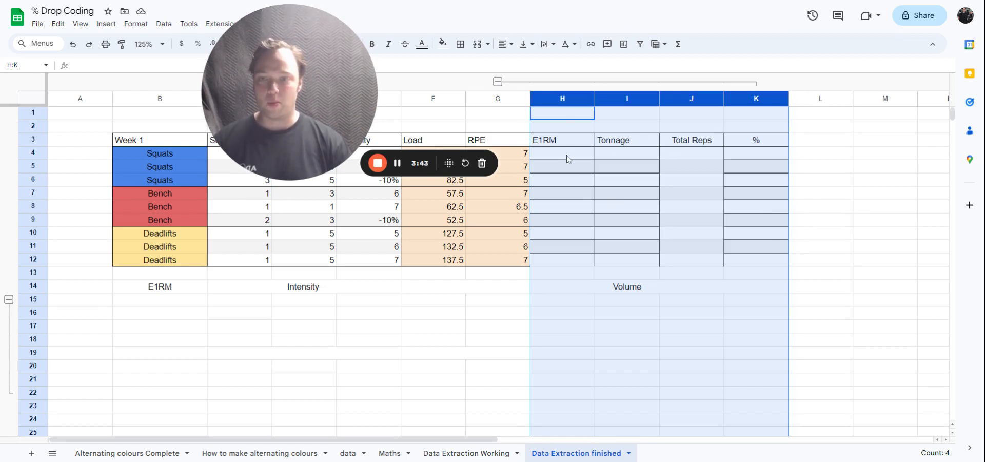
left_click_drag(302, 77, 725, 76)
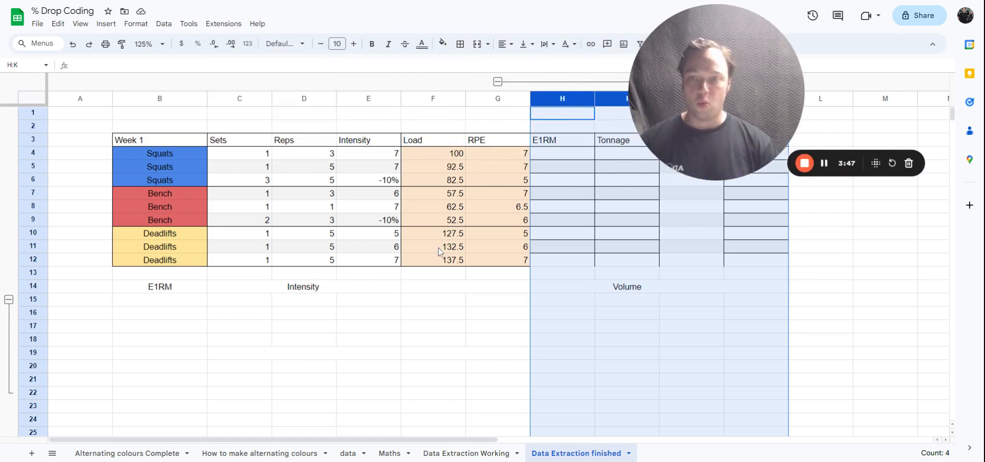
left_click_drag(757, 52, 926, 49)
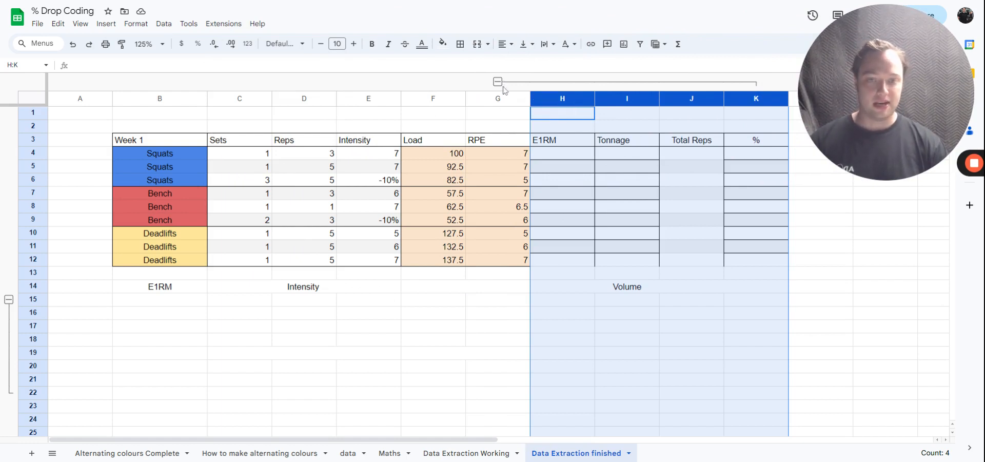
Clear the column selection and delete the Volume heading in row 14
left_click(502, 127)
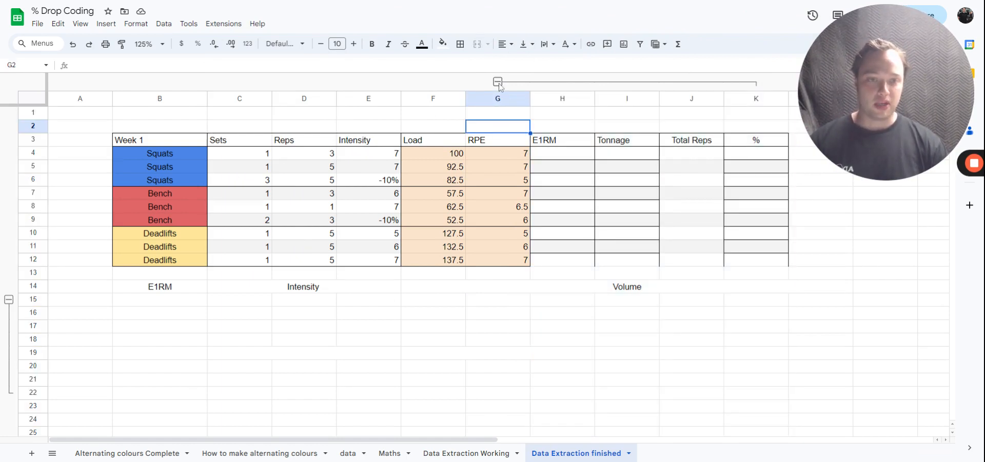
left_click(632, 288)
key("Delete")
left_click(933, 193)
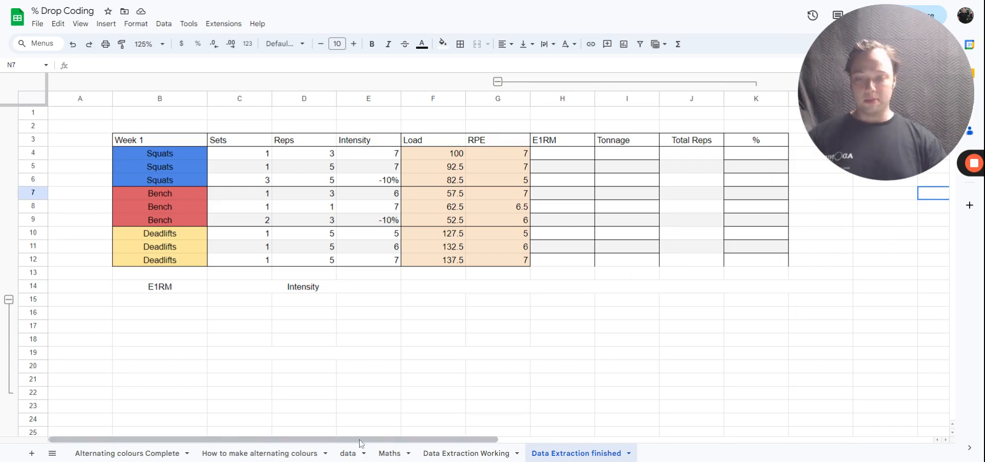
Review the RPE percentage chart on the data sheet and start a VLOOKUP in K4 of Data Extraction finished with G4 as search key
left_click(347, 454)
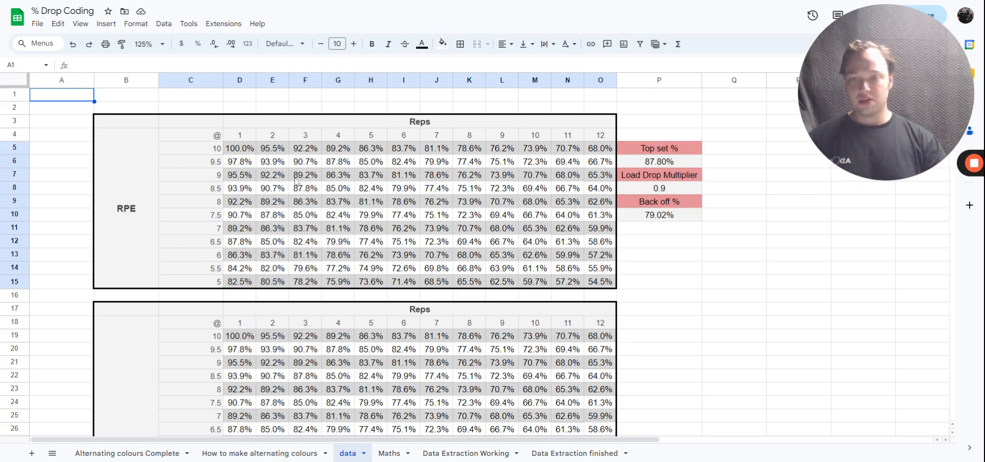
left_click(579, 452)
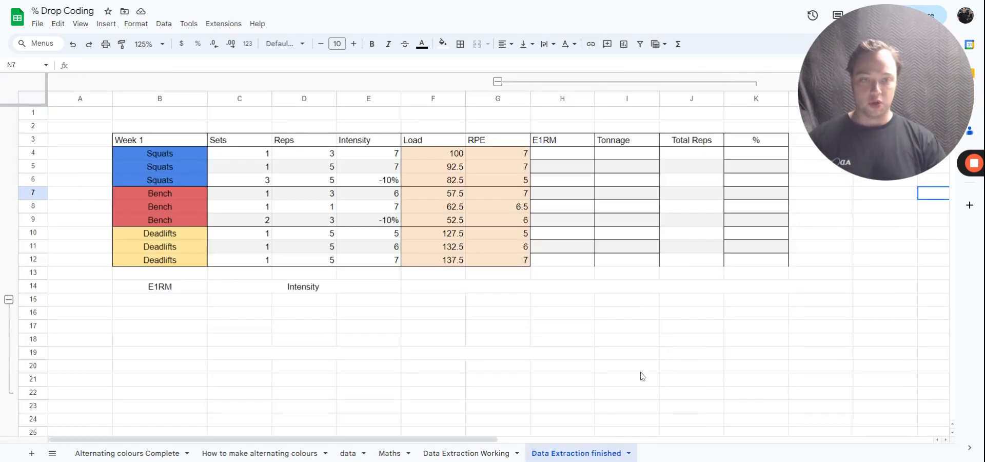
left_click(736, 153)
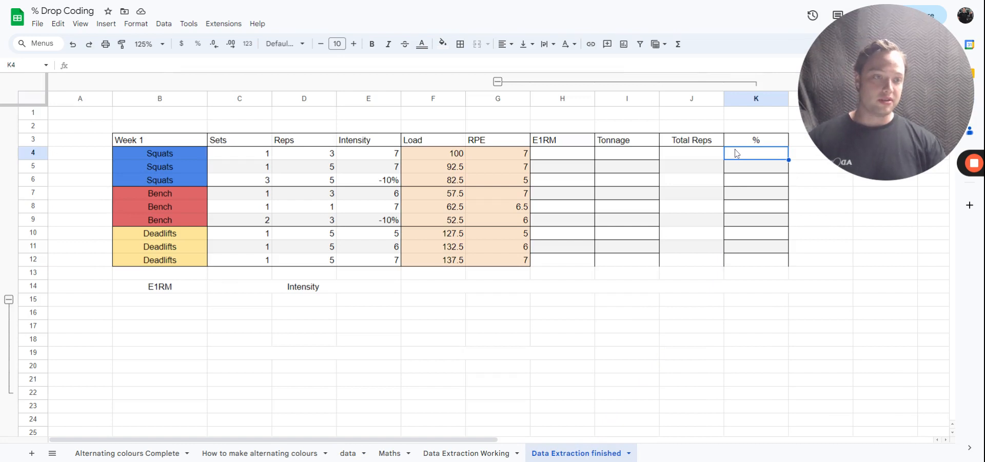
type("=")
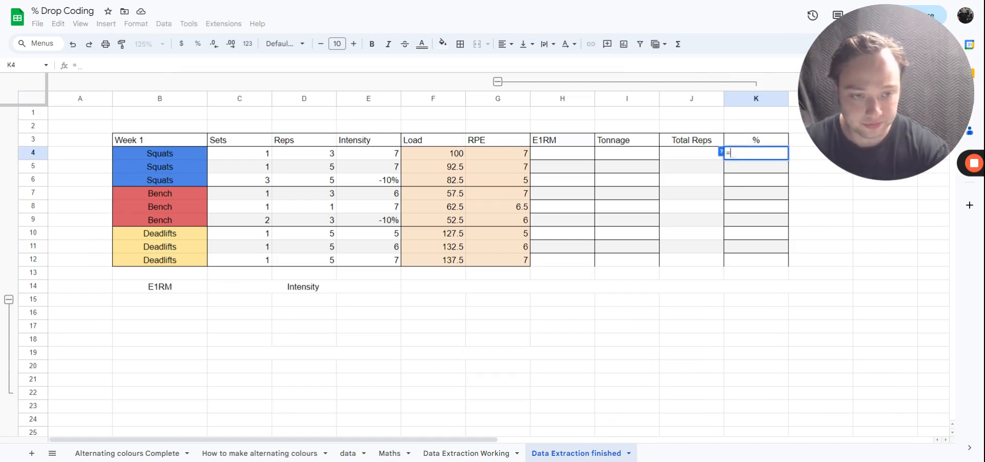
type("vlo")
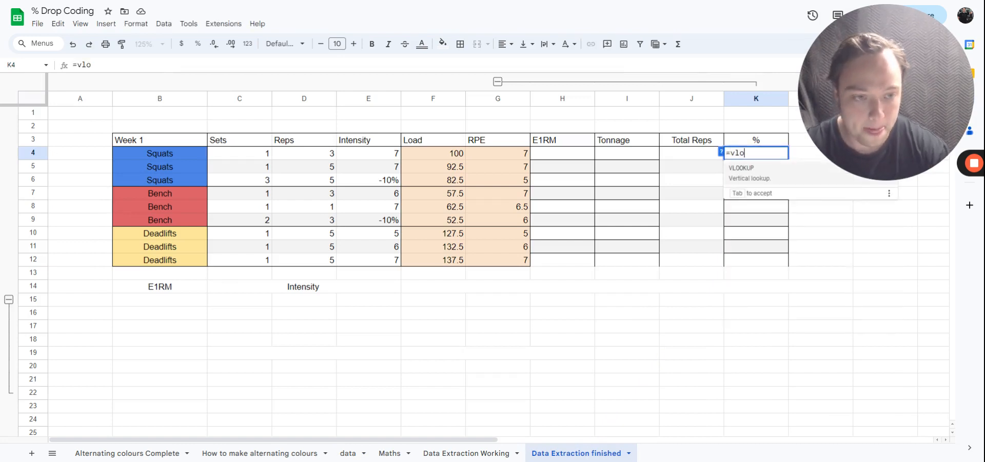
key("Tab")
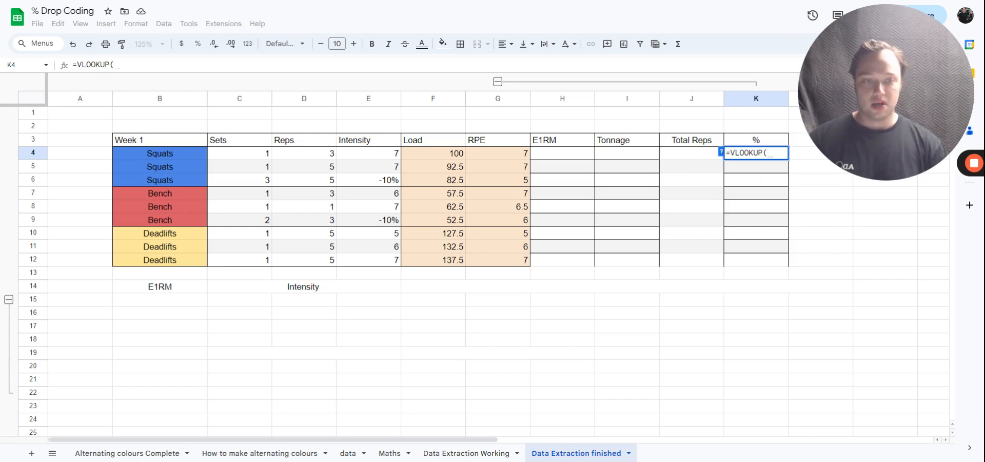
left_click(488, 155)
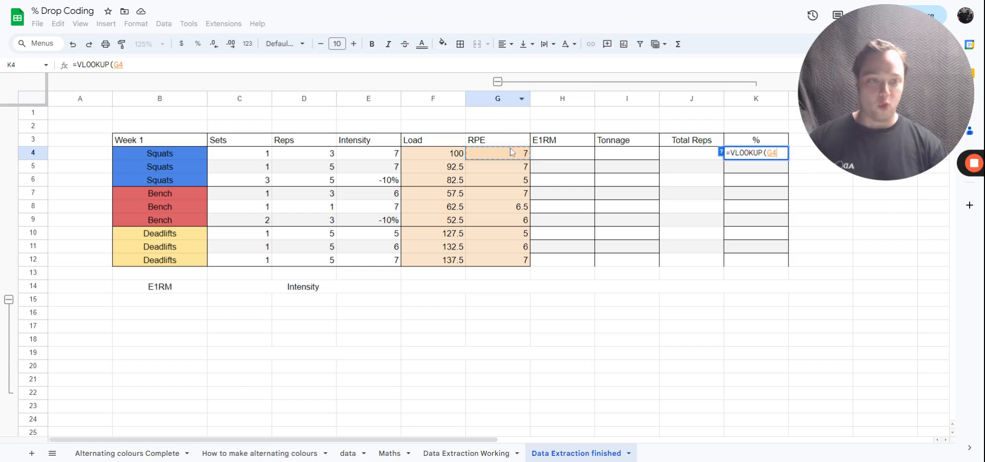
type(",")
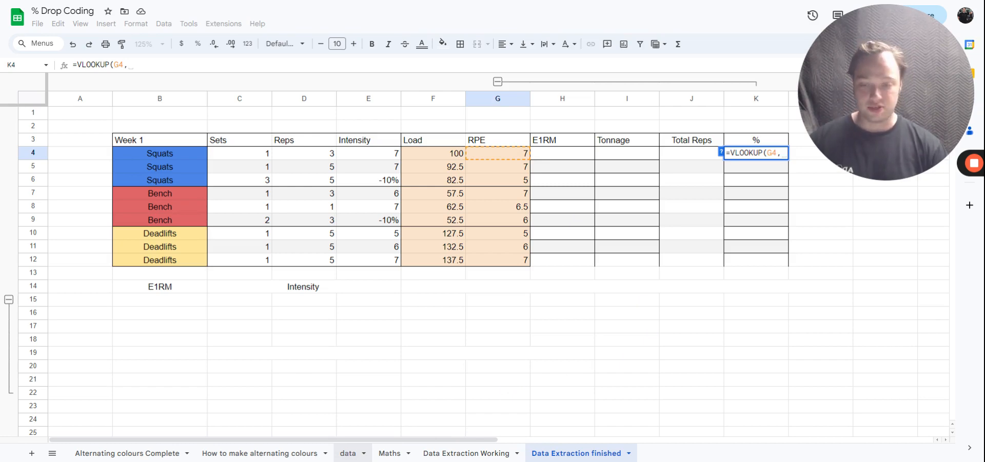
Set the lookup range of the K4 formula to C5:O15 on the data sheet
left_click(347, 453)
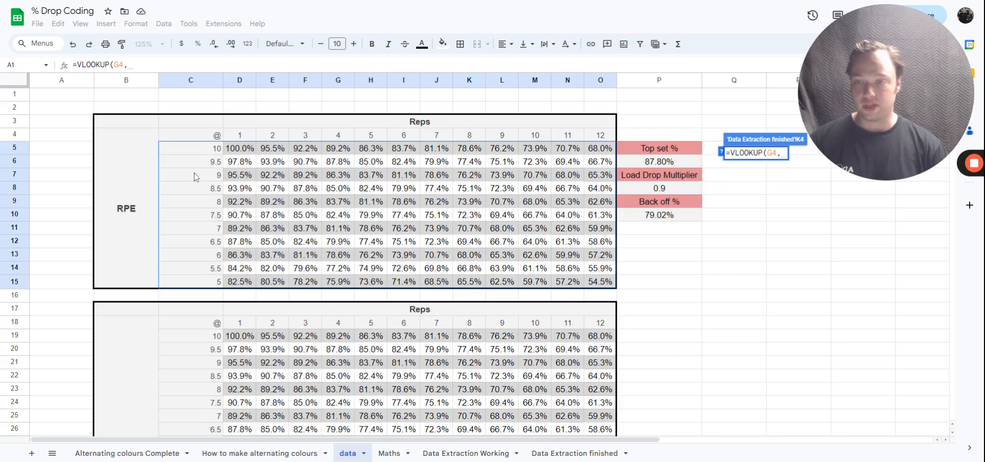
left_click_drag(194, 149, 618, 290)
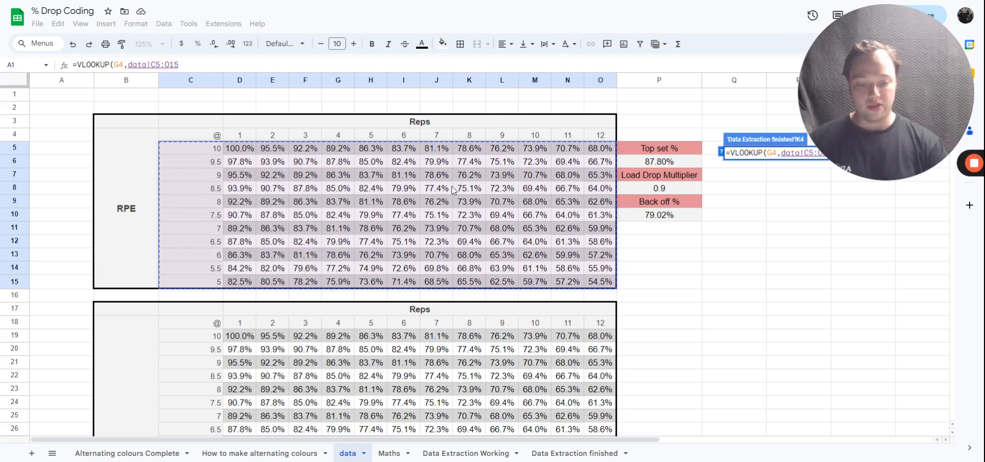
type(",")
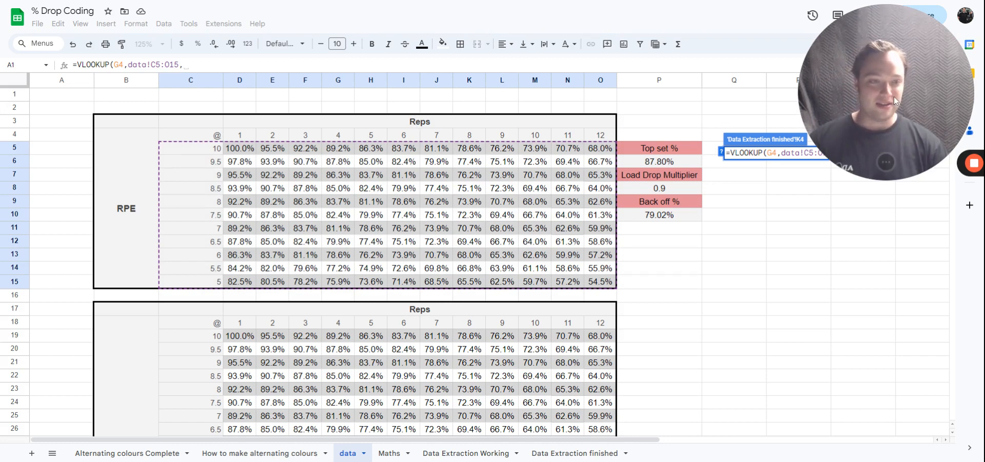
left_click_drag(895, 109, 835, 322)
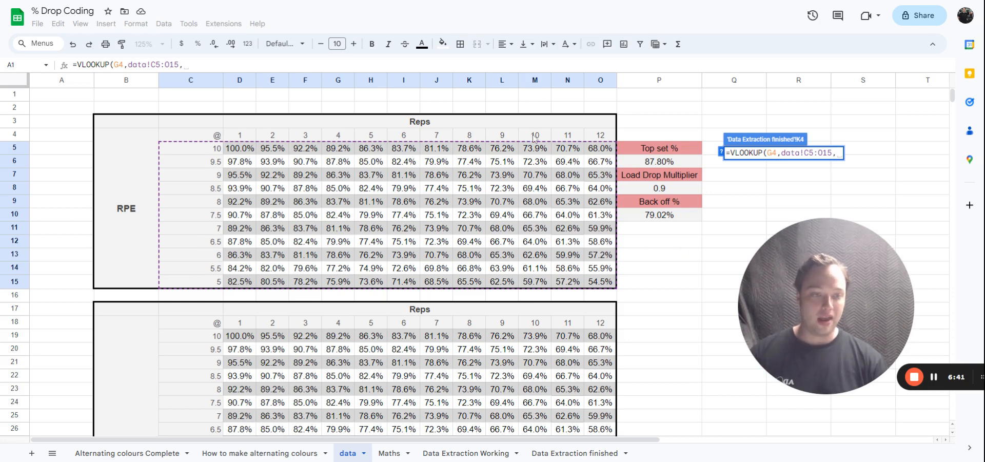
Use the reps value in D4 as the formula's column index and show the matching chart on the data sheet
left_click(586, 455)
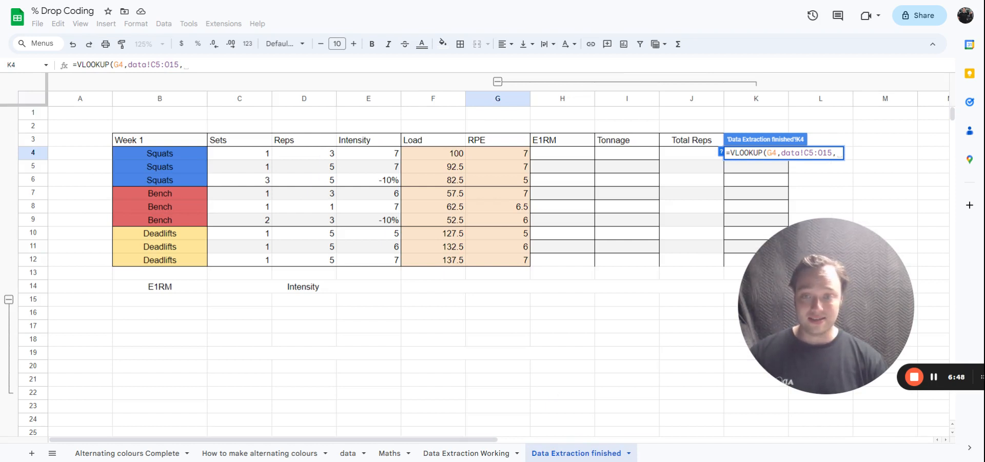
left_click(324, 158)
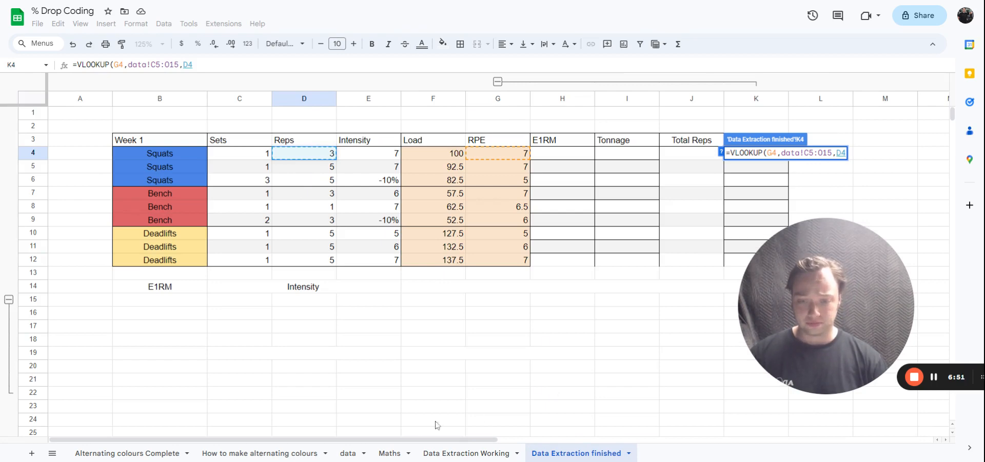
left_click(348, 454)
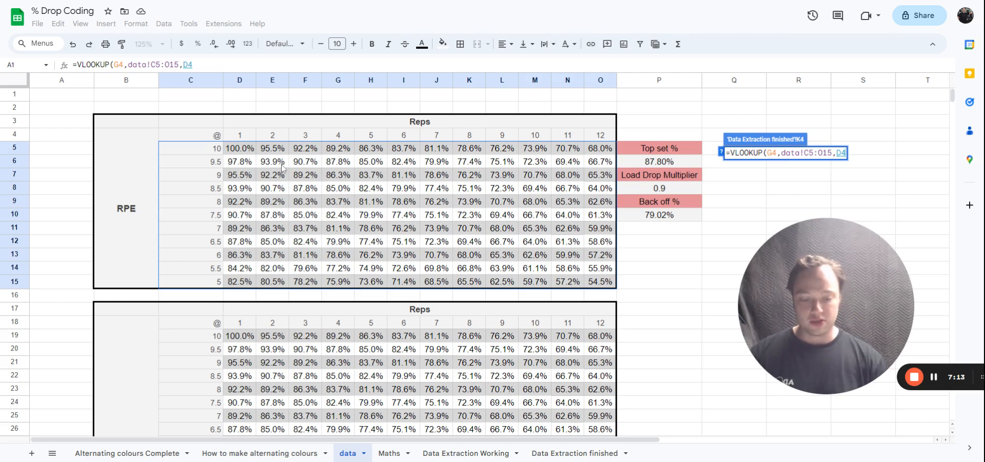
type("=")
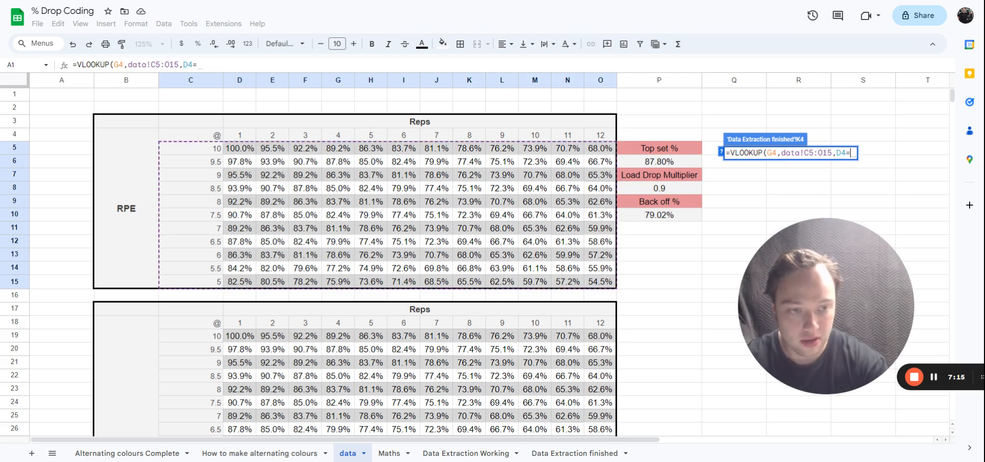
type("1")
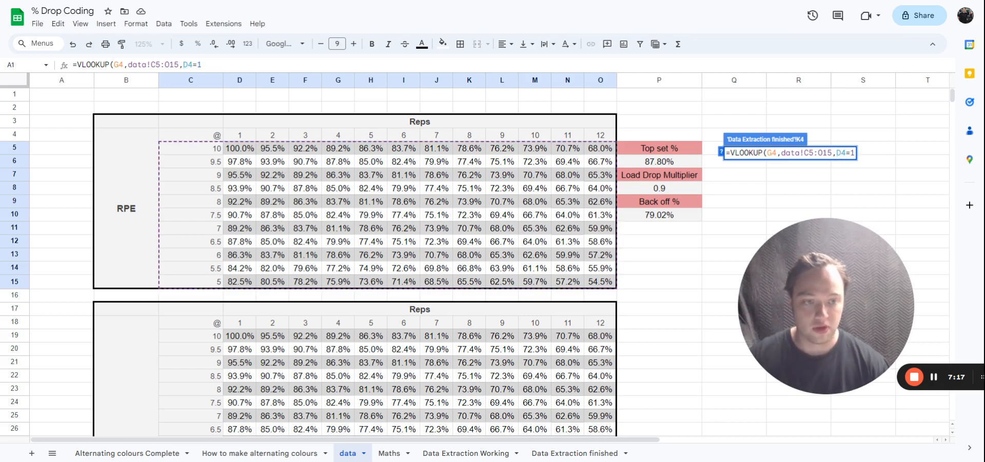
key("BackSpace")
key("BackSpace")
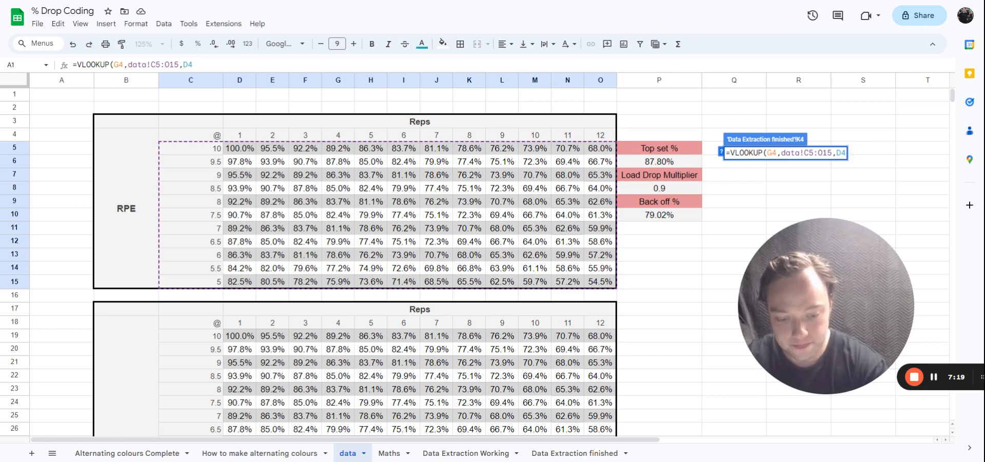
Add 1 to the D4 column index, require an exact match with FALSE, and complete the K4 formula
type("+1")
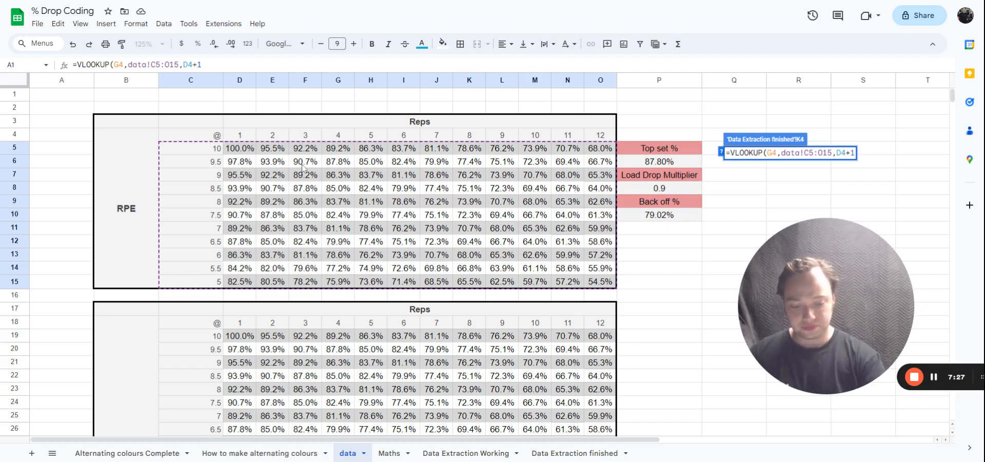
type(",")
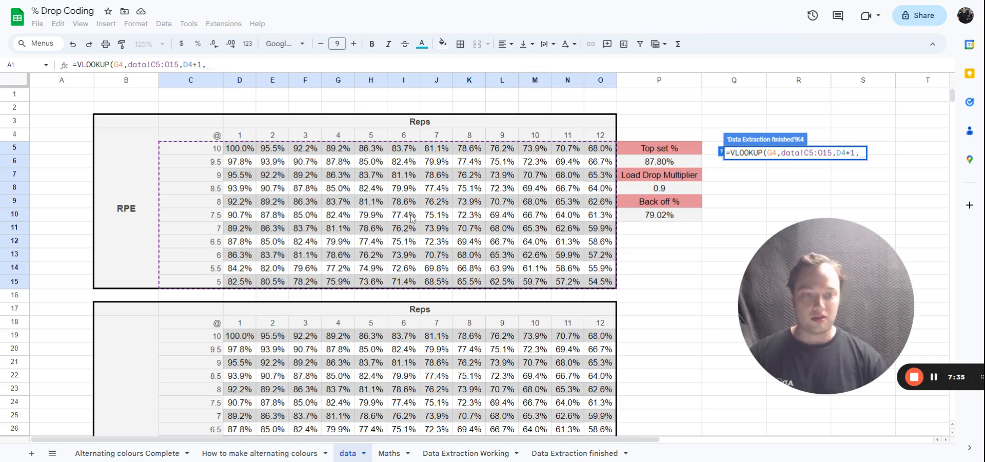
type("FALSE")
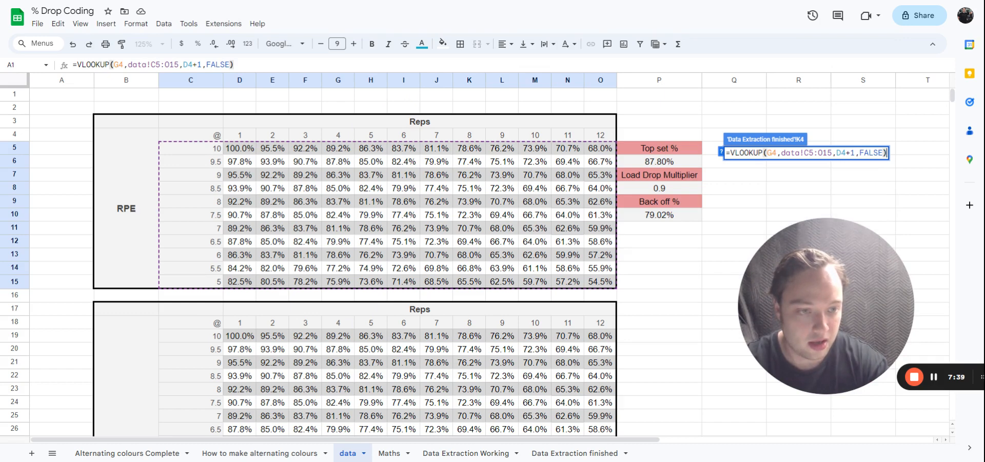
key("Return")
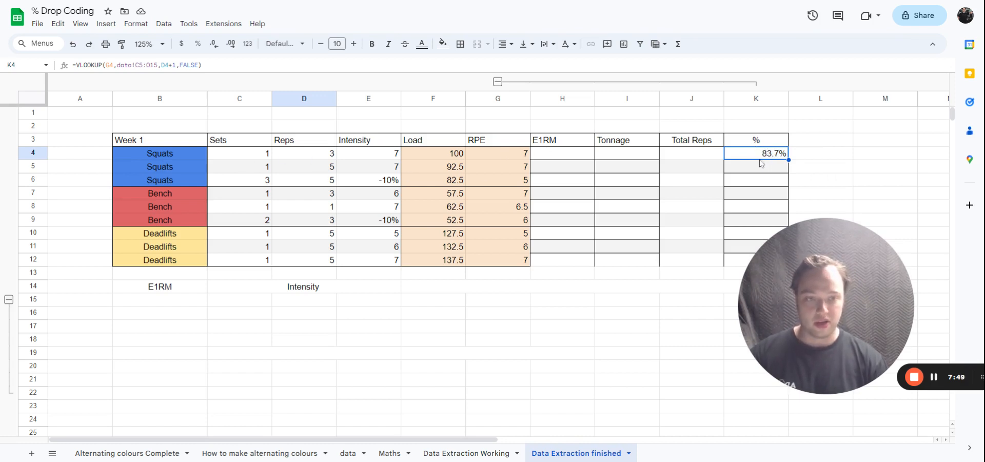
Check the K4 percentage against the chart on the data sheet and fill the VLOOKUP formula down through K12
left_click(357, 453)
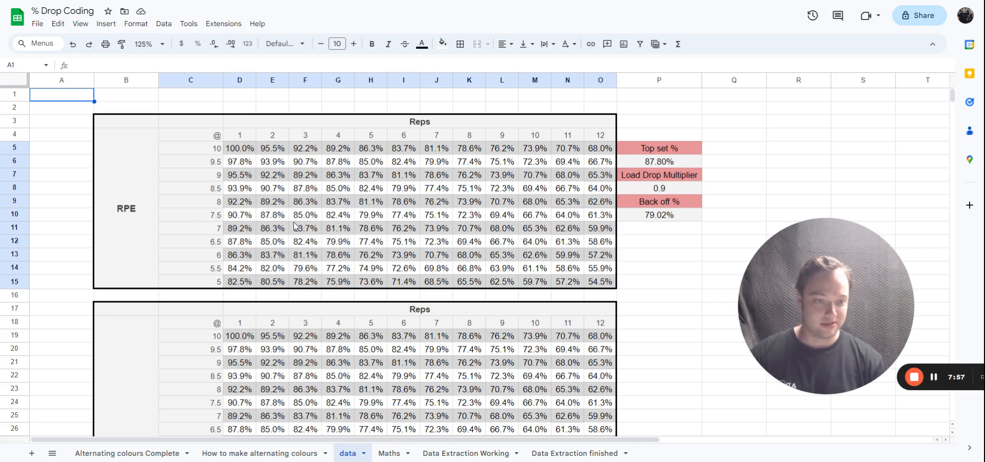
left_click(590, 453)
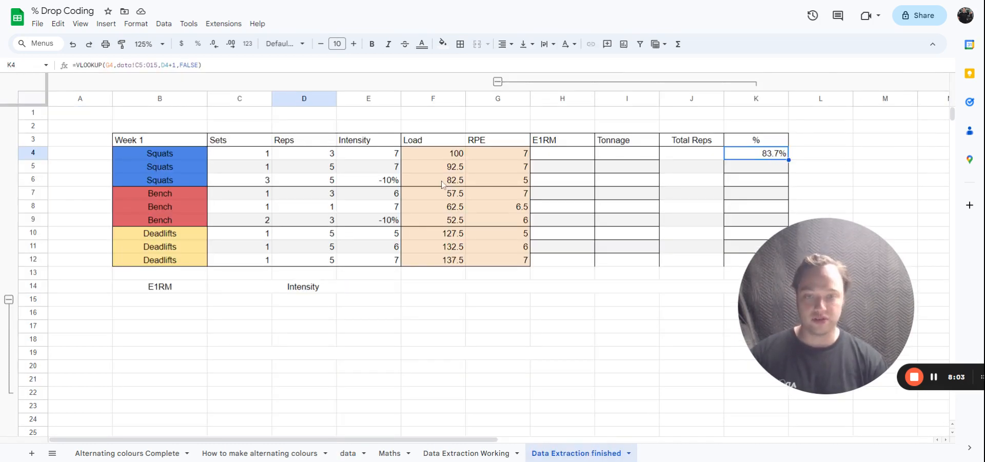
left_click_drag(823, 238, 590, 221)
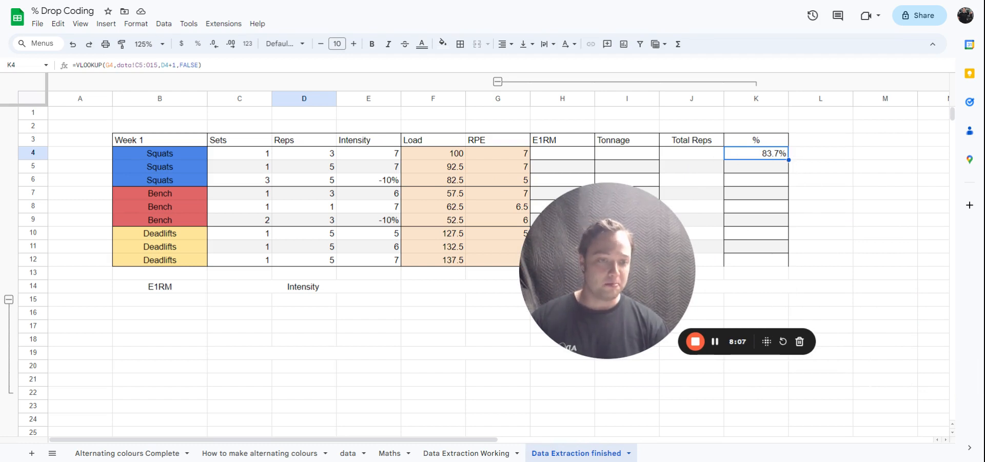
left_click_drag(789, 160, 789, 262)
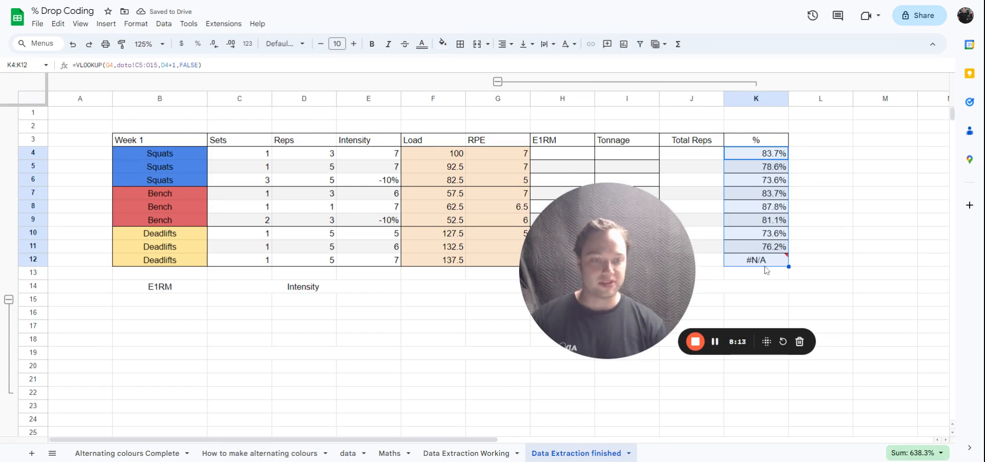
Examine the K12 error and compare the lookup ranges in the K4 and K5 formulas with the chart on the data sheet
mouse_move(766, 265)
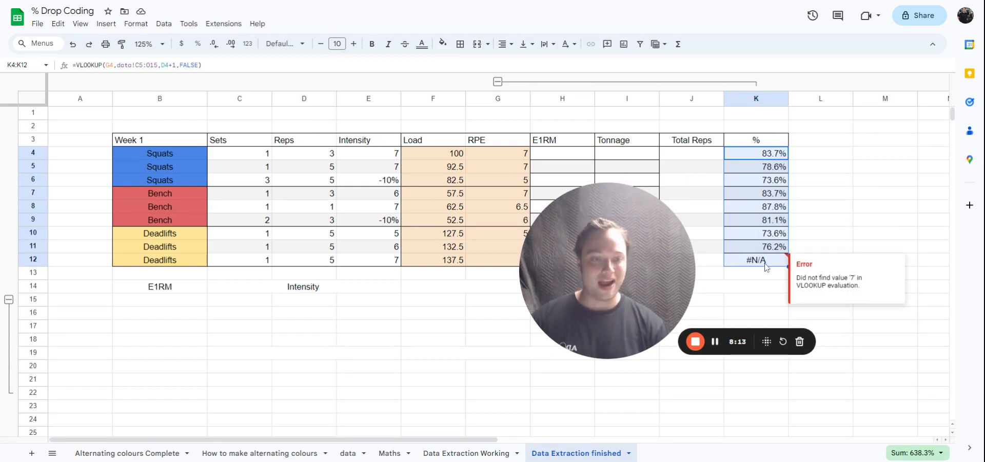
left_click(817, 168)
double_click(770, 155)
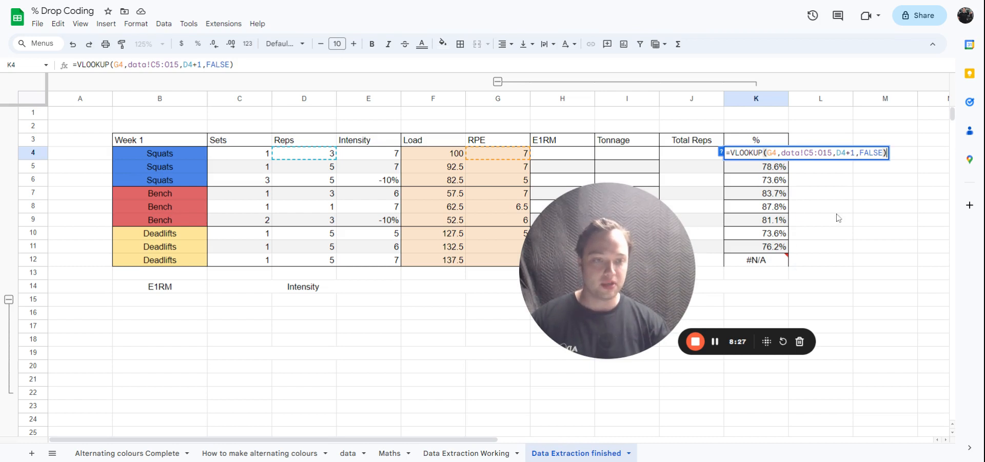
left_click(865, 205)
double_click(769, 172)
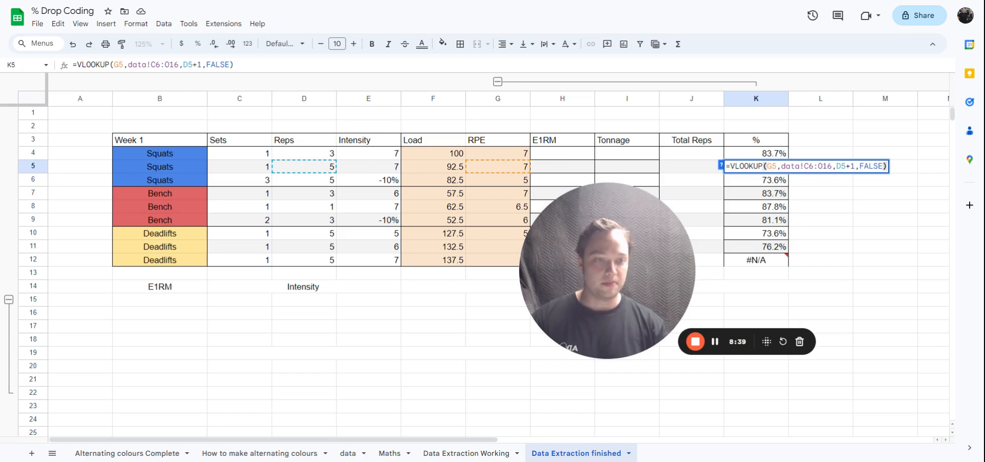
left_click(348, 453)
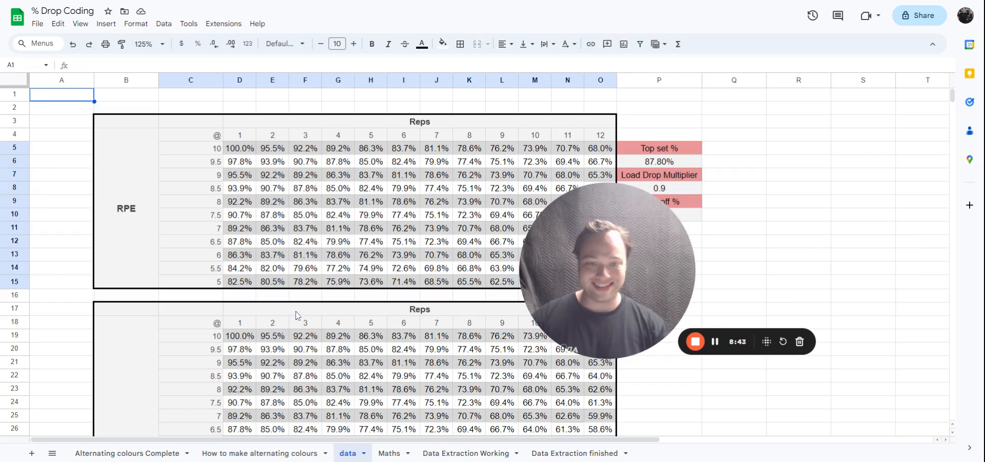
left_click(574, 453)
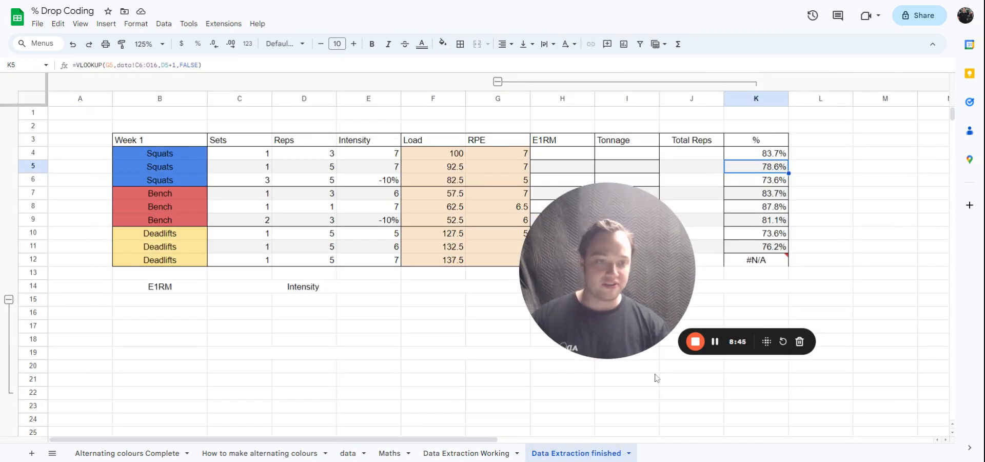
Lock the lookup range in the K4 VLOOKUP formula as the absolute reference data!$C$5:$O$15
double_click(760, 155)
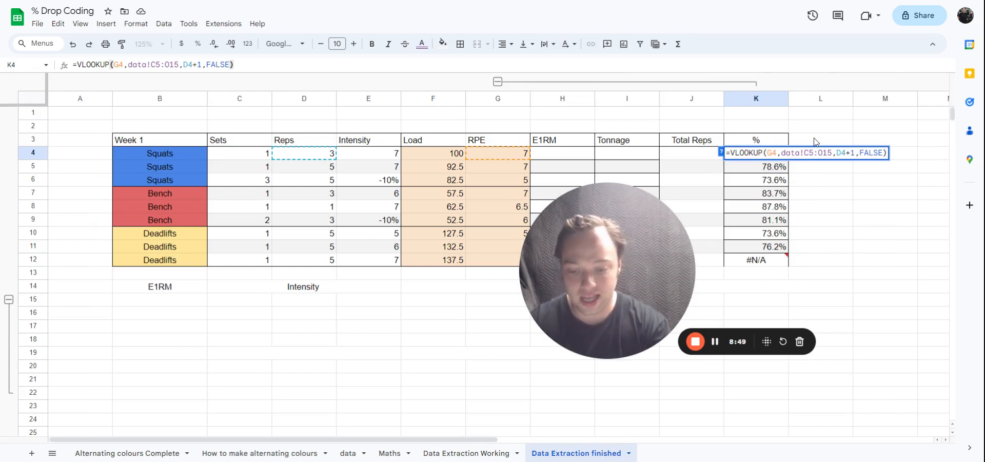
type("$C")
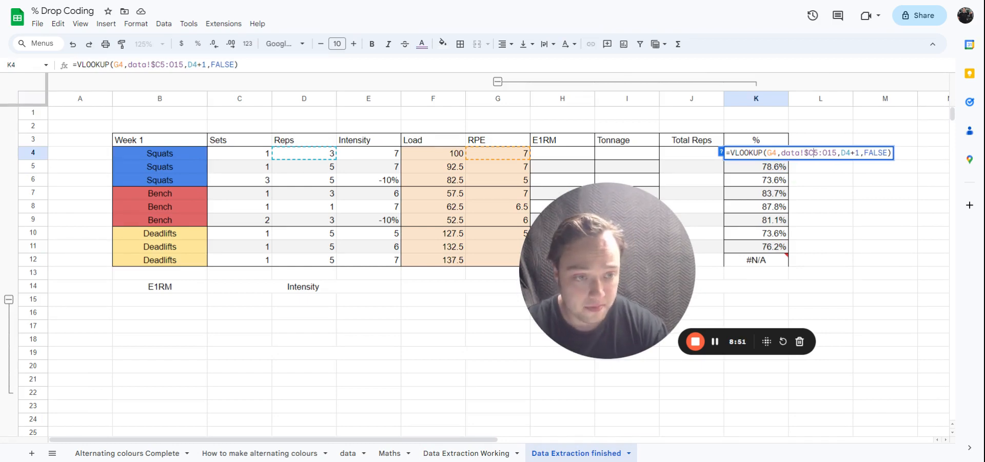
type("$5:")
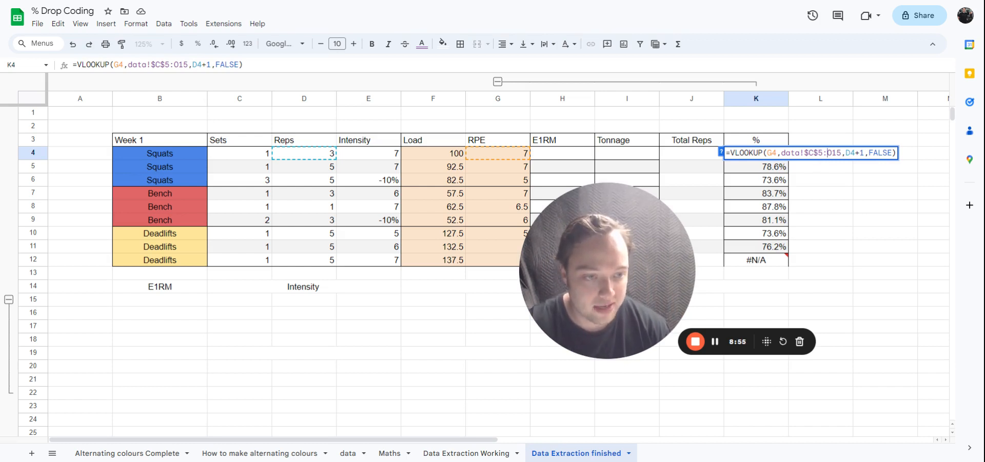
type("$O")
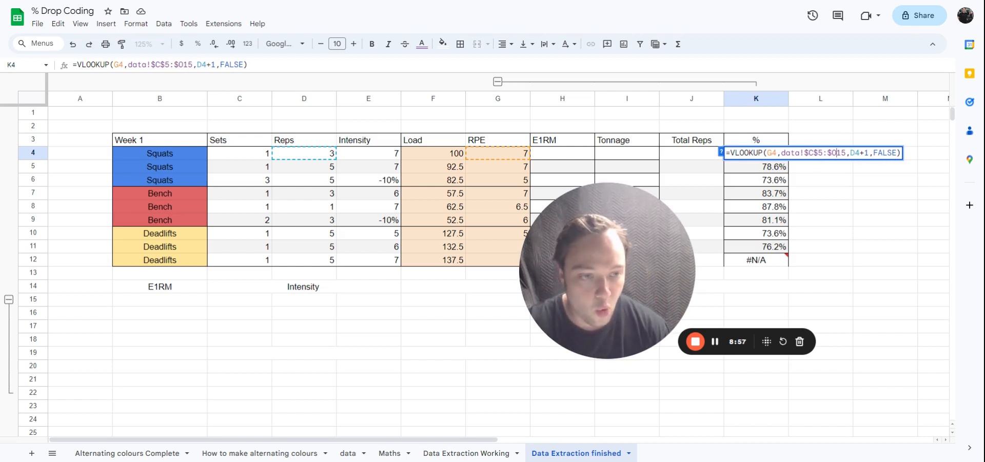
type("$")
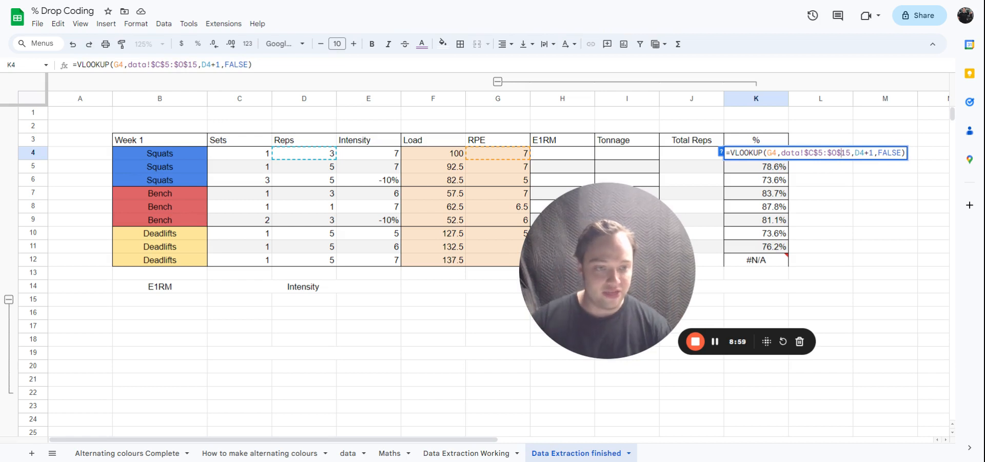
left_click(839, 191)
Fill the corrected K4 formula down the % column through K12
left_click(780, 157)
left_click_drag(789, 160, 790, 264)
left_click(815, 205)
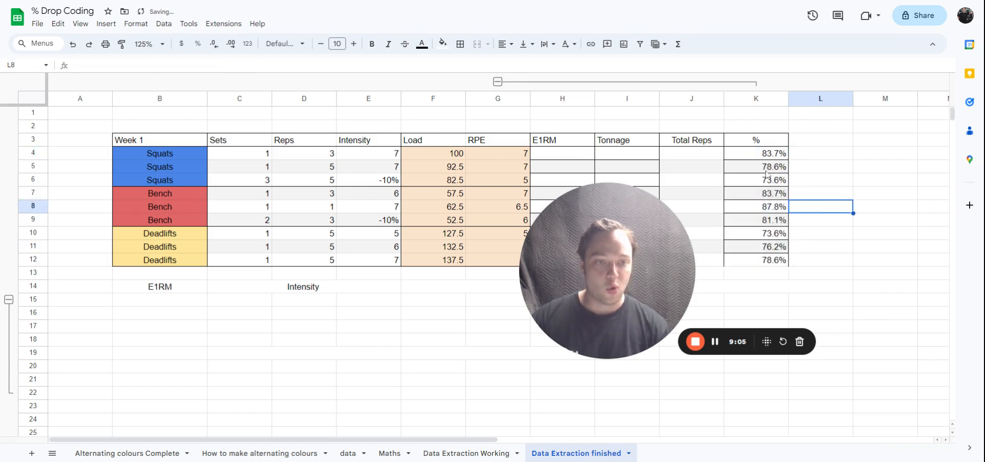
Inspect the filled VLOOKUP formulas in K5 and K6 to check their lookup range and row references
left_click(768, 170)
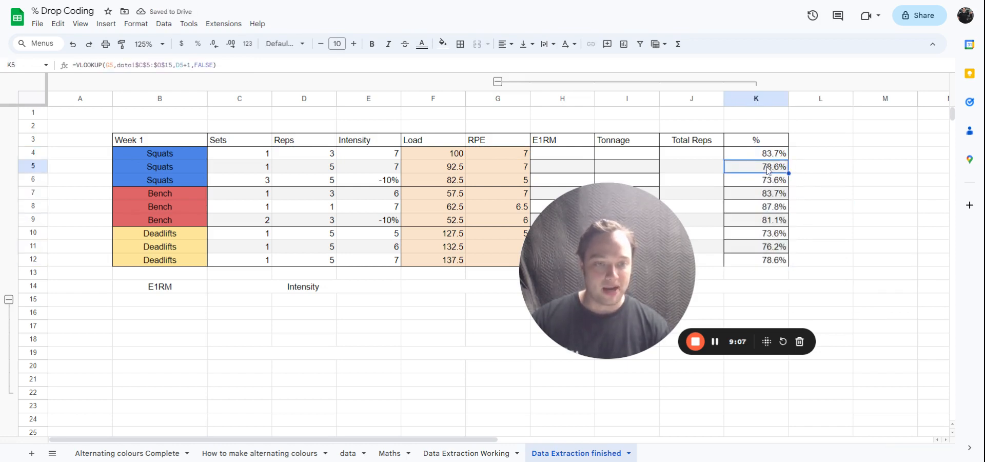
double_click(771, 181)
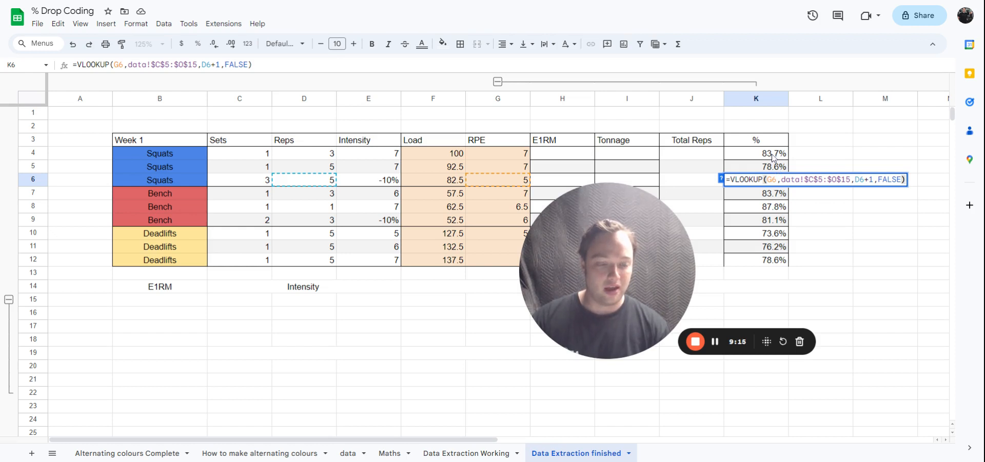
left_click(903, 219)
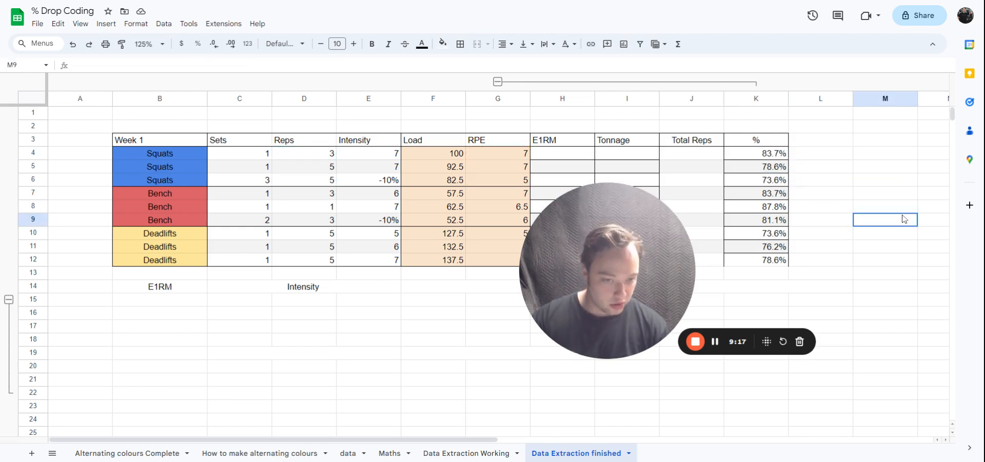
left_click_drag(665, 230, 739, 314)
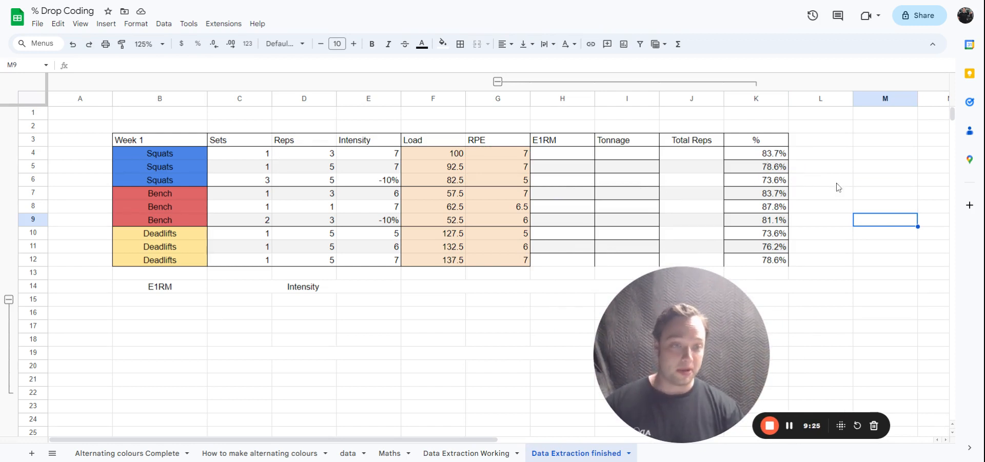
left_click(767, 172)
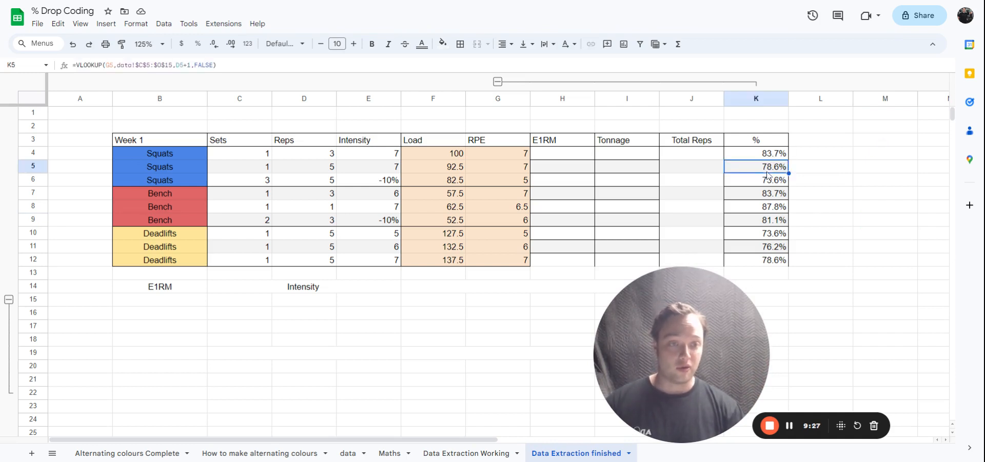
double_click(767, 172)
left_click(885, 233)
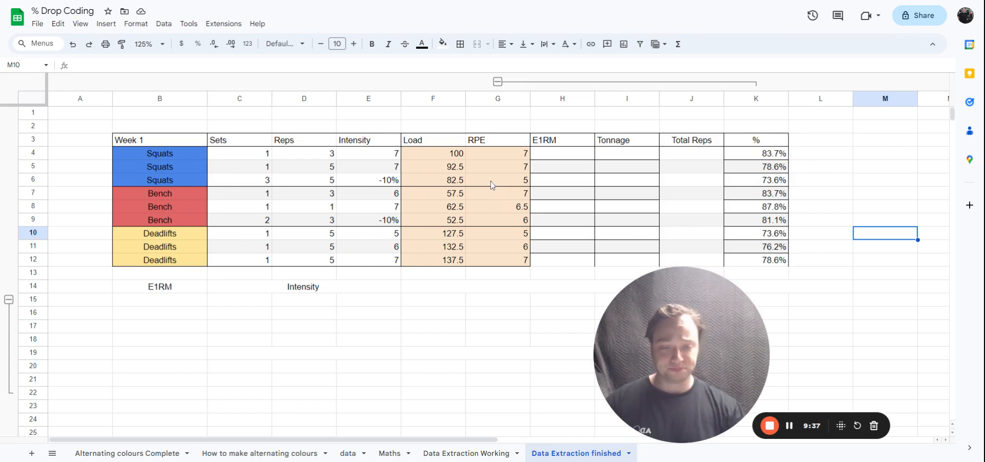
left_click_drag(698, 329, 848, 311)
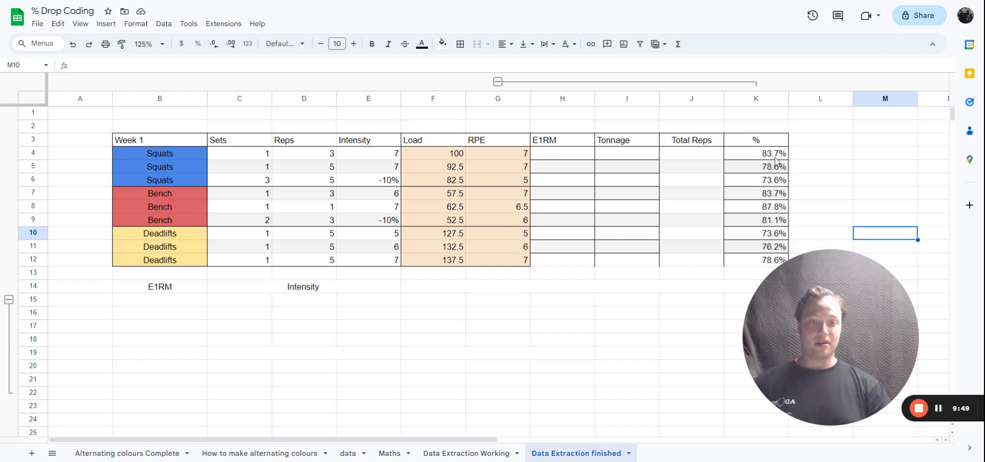
Calculate the E1RM in H4 as load divided by percentage with =F4/K4 and autofill it through H12
left_click(554, 154)
type("=")
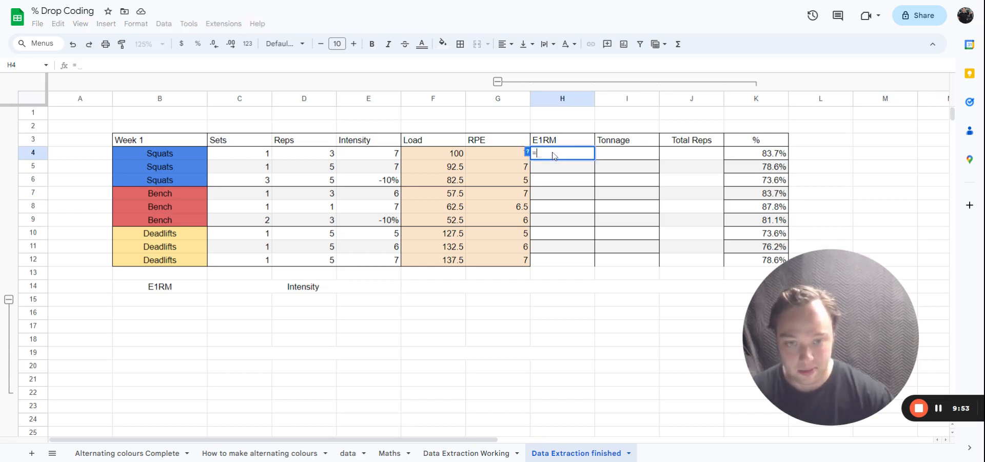
left_click(445, 155)
type("/")
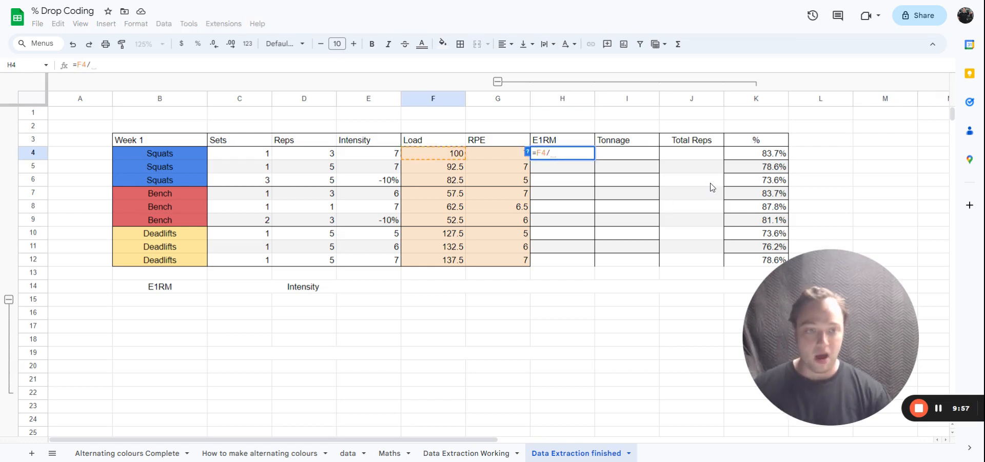
left_click(763, 156)
key("Return")
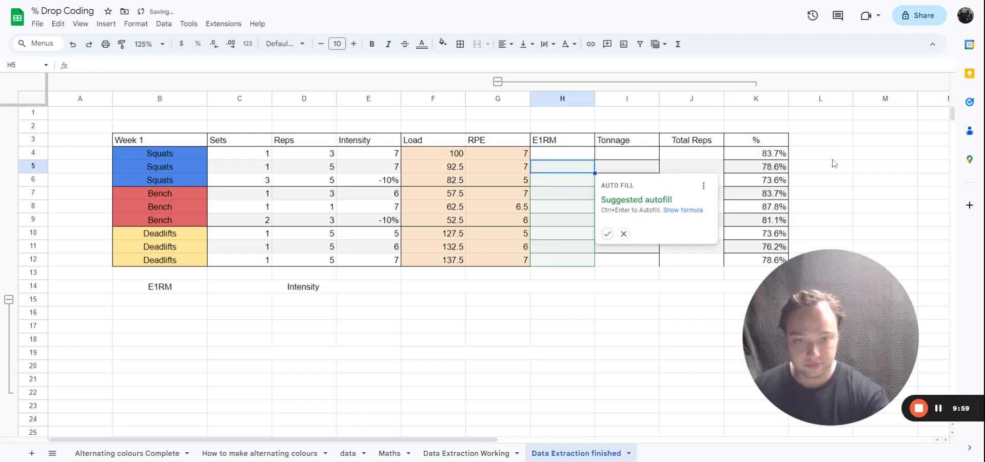
left_click(607, 234)
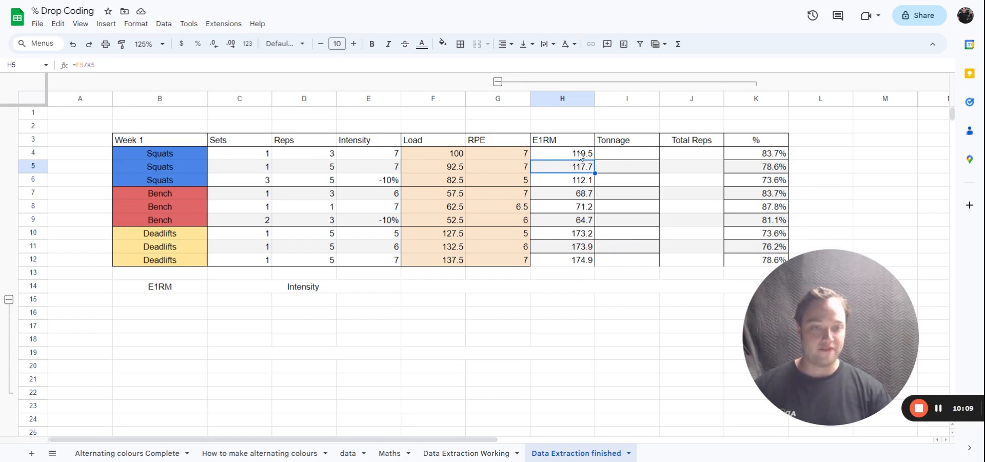
left_click(839, 157)
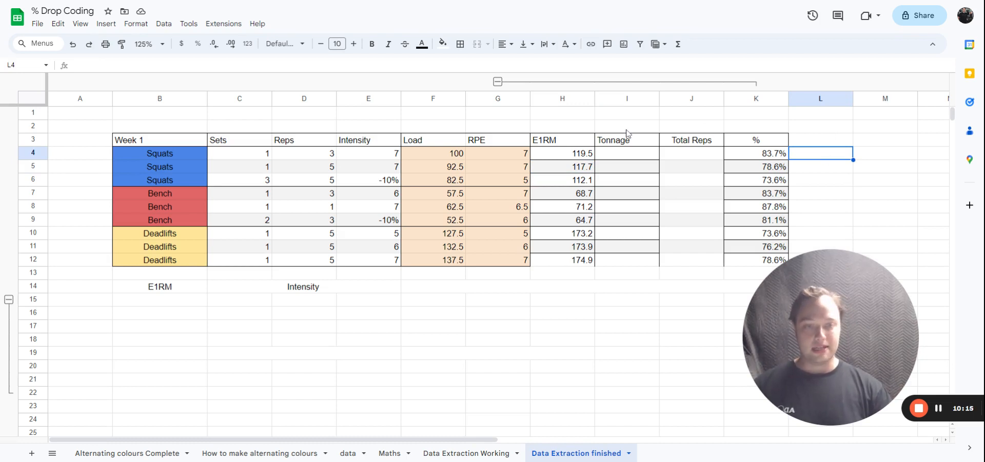
Calculate the tonnage in I4 as load times reps times sets with =F4*D4*C4 and autofill it through I12
left_click(626, 155)
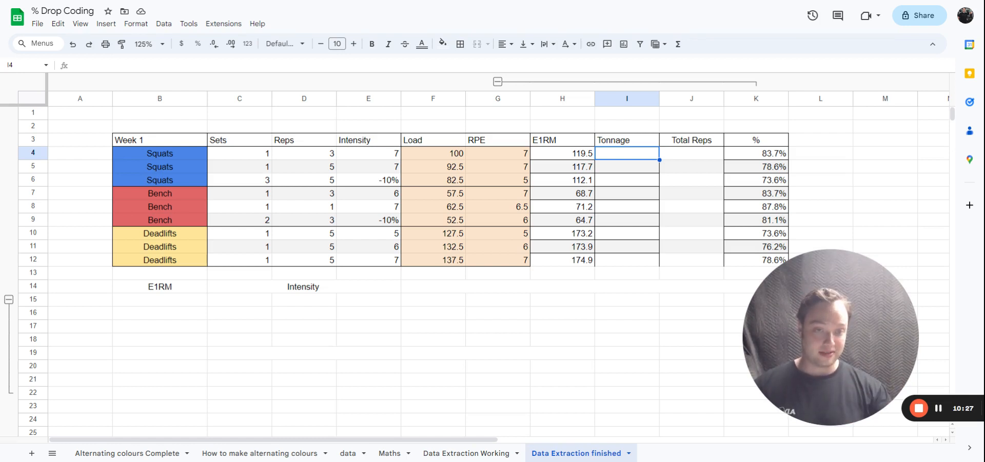
type("=")
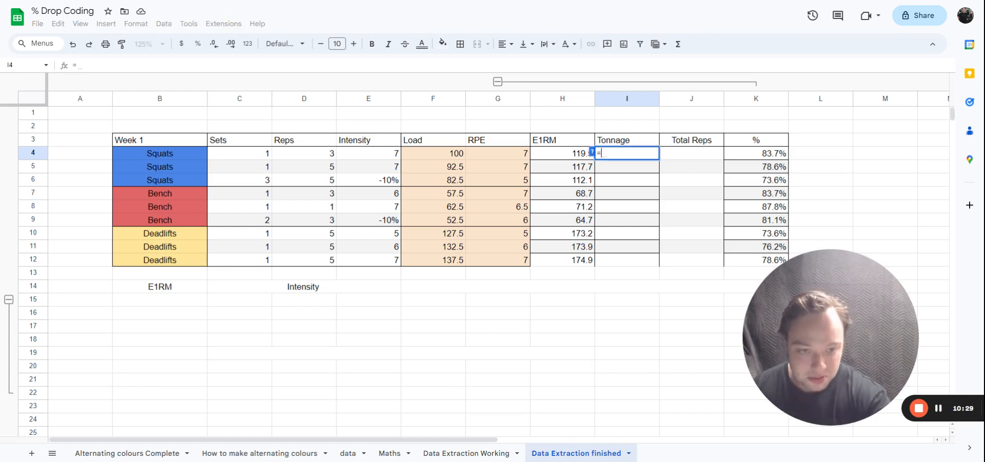
left_click(449, 154)
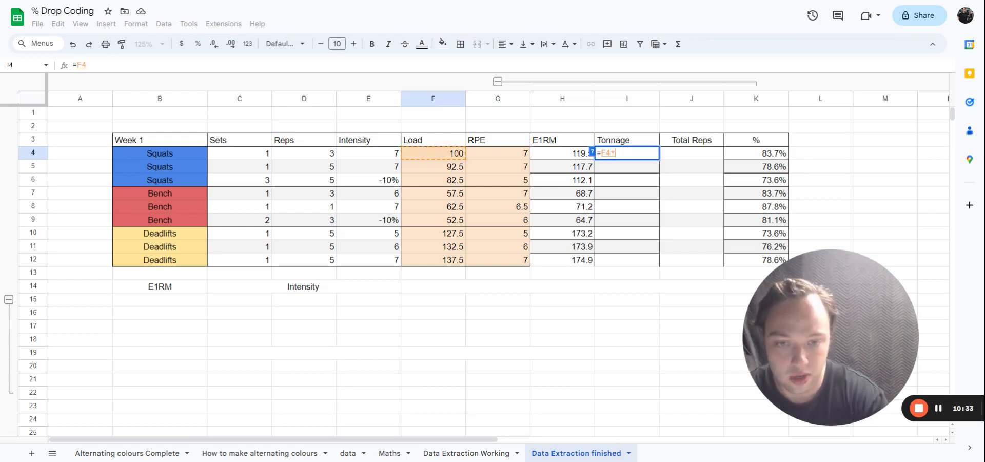
type("*")
left_click(326, 156)
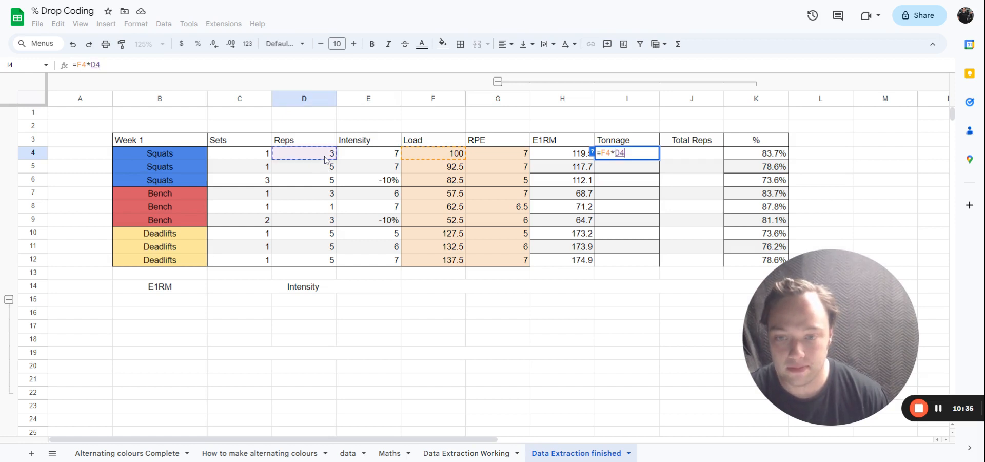
type("*")
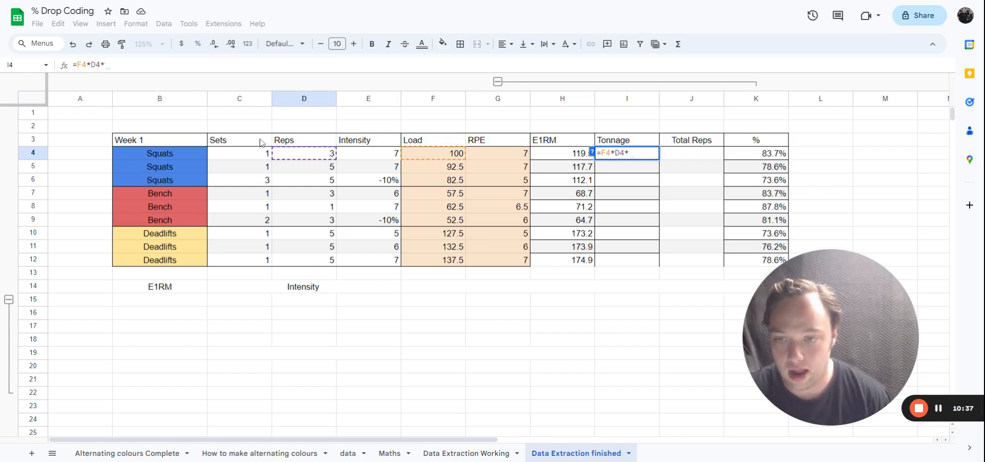
left_click(257, 159)
key("Return")
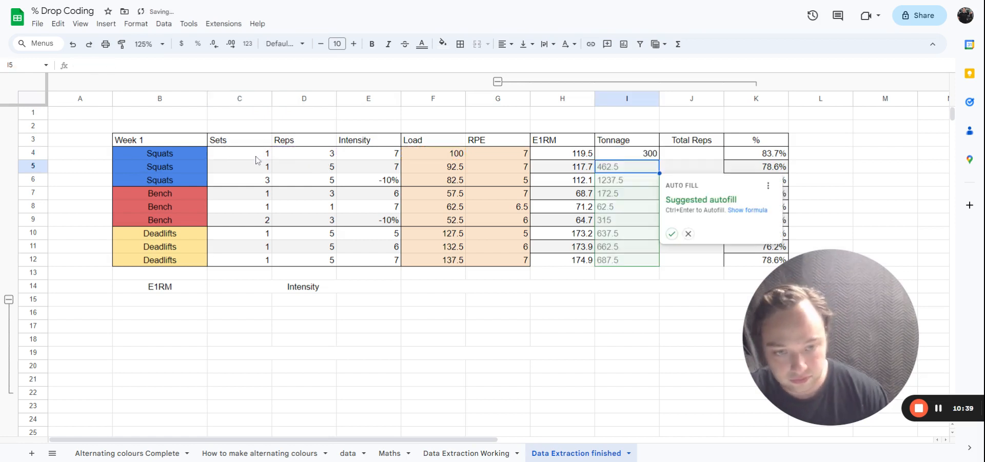
left_click(672, 234)
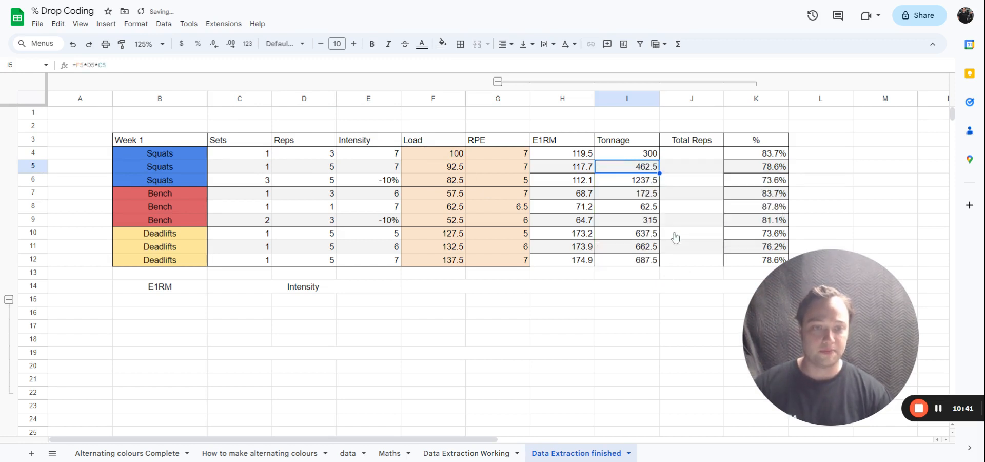
left_click(672, 314)
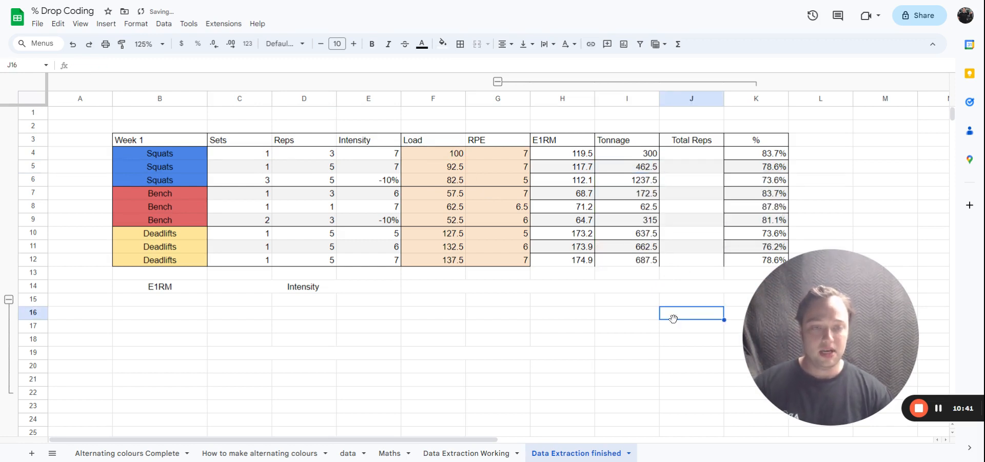
Calculate the total reps in J4 as reps times sets with =D4*C4 and autofill the formula through J12
left_click(692, 157)
type("=")
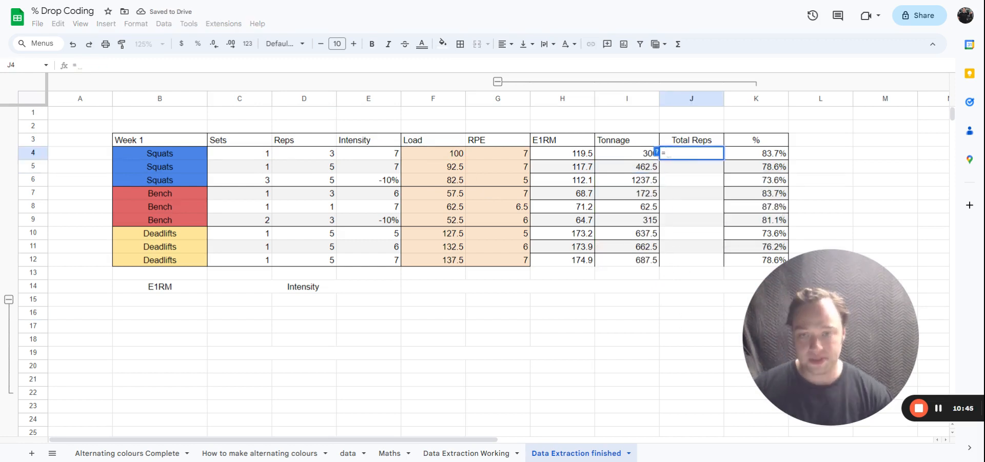
left_click(318, 159)
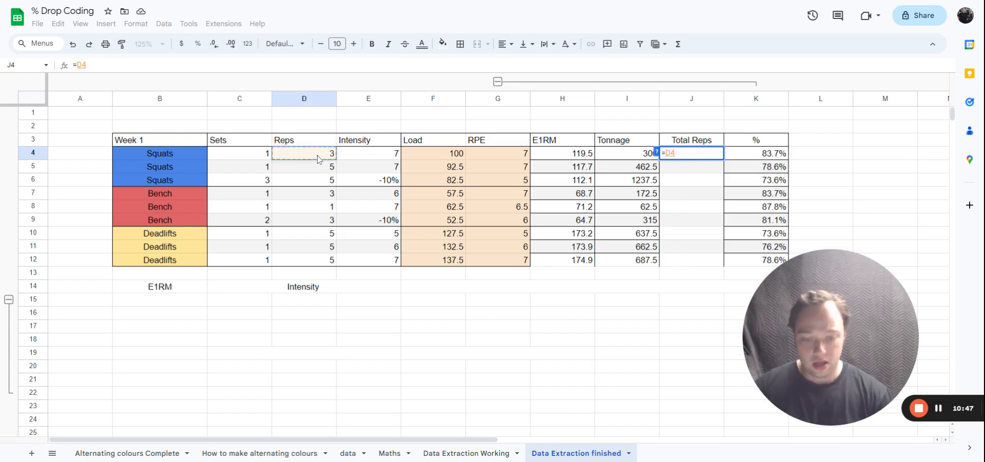
type("*")
left_click(244, 157)
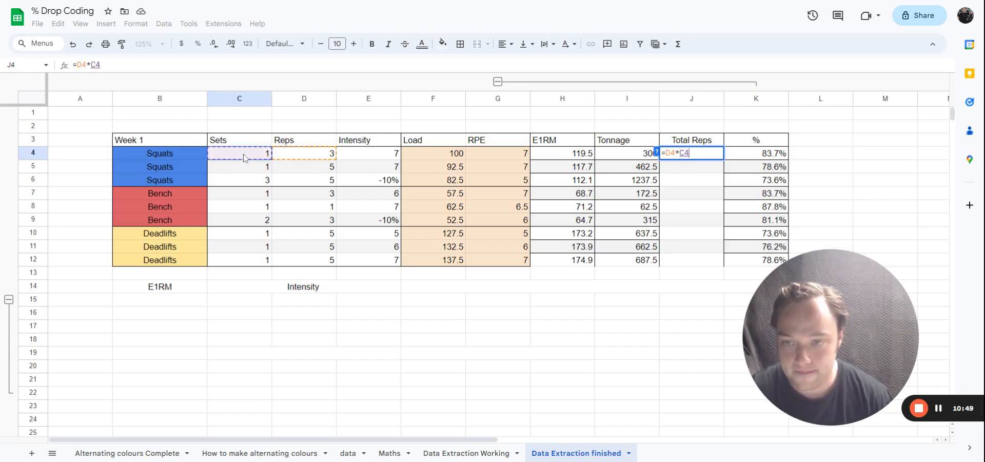
key("Return")
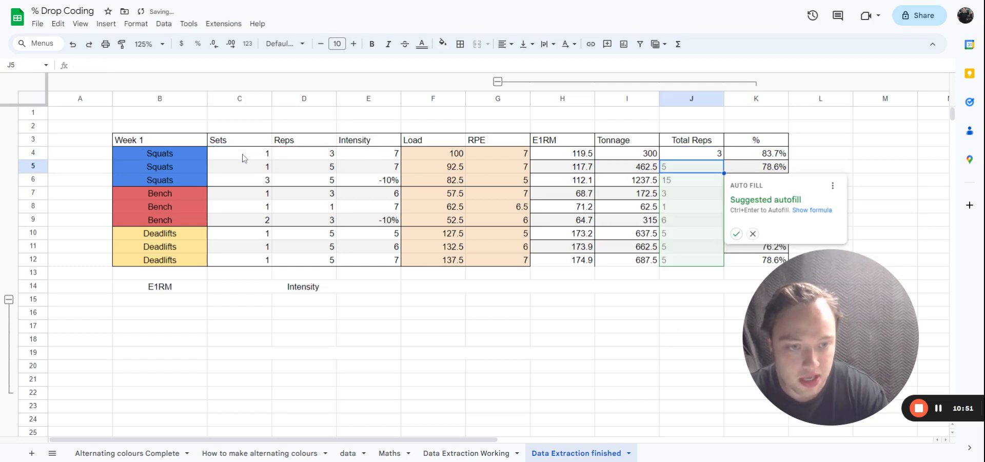
left_click(736, 234)
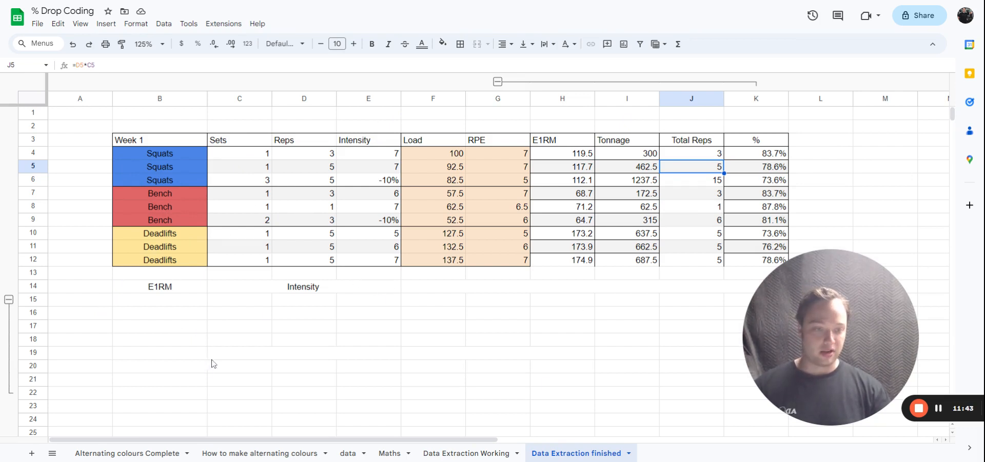
Add a data validation dropdown to A15 that draws its items from the exercise names in B4:B12
left_click(97, 302)
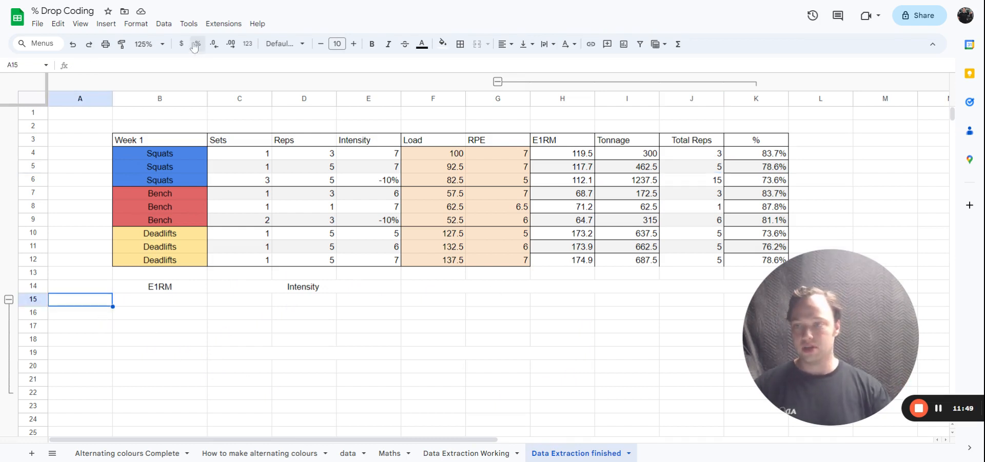
left_click(164, 24)
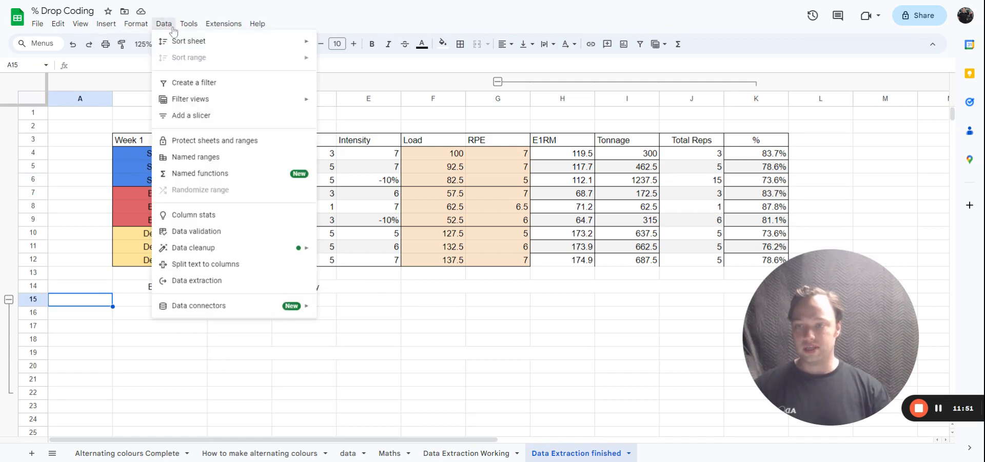
left_click(223, 231)
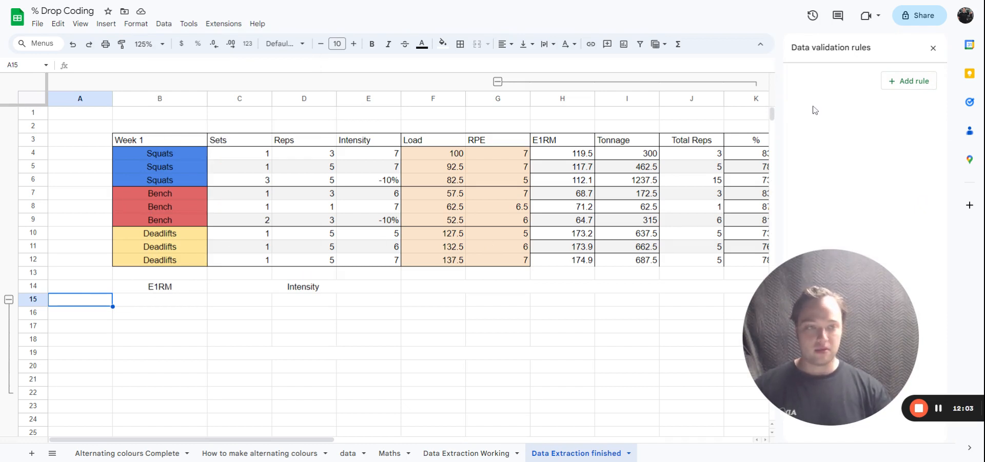
left_click(923, 81)
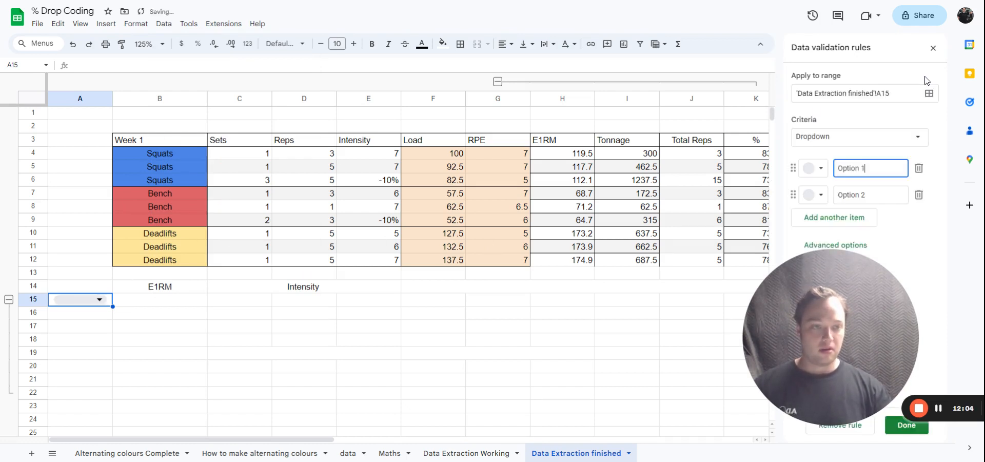
left_click(922, 142)
left_click(872, 149)
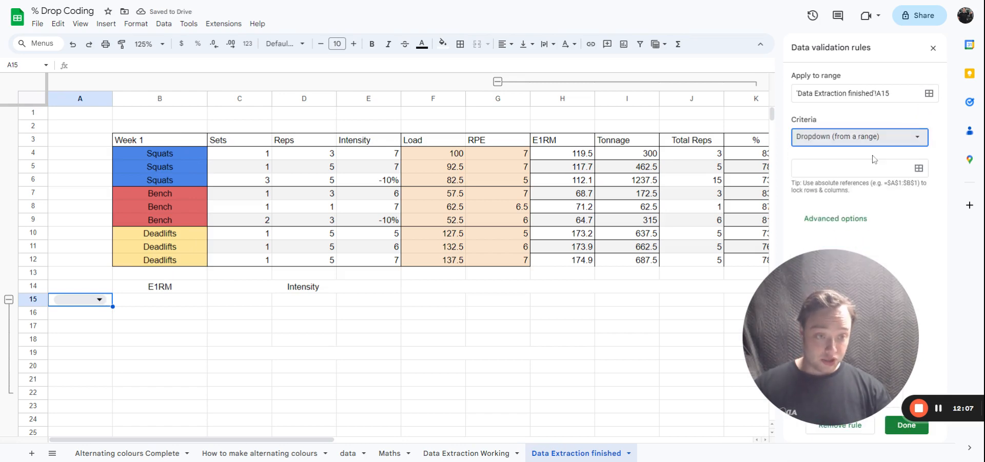
left_click(918, 168)
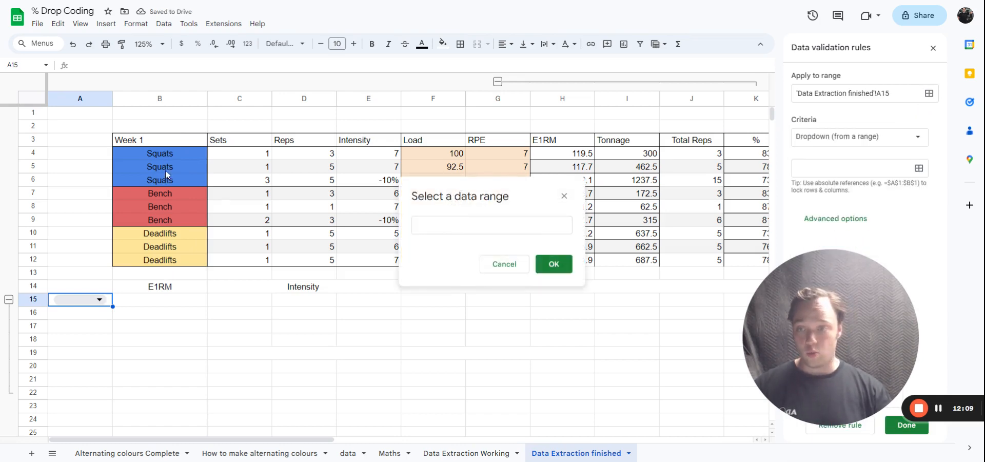
left_click_drag(171, 154, 162, 260)
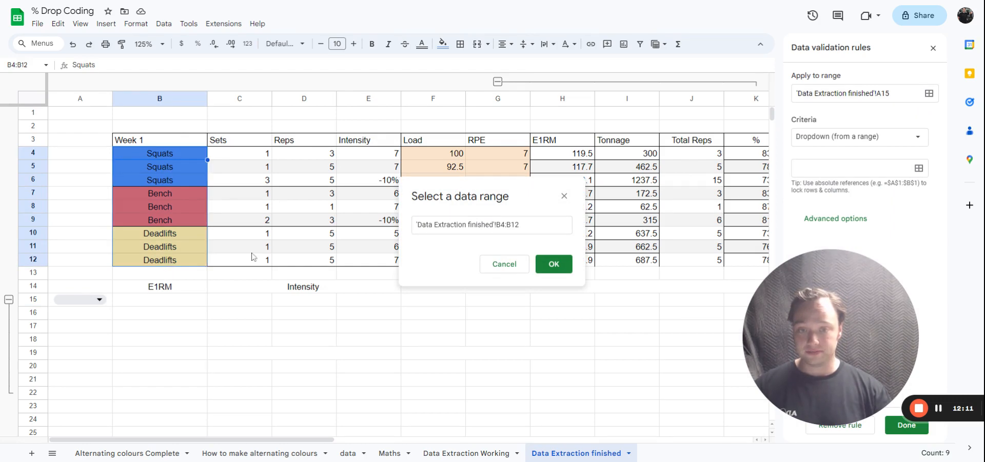
left_click(554, 264)
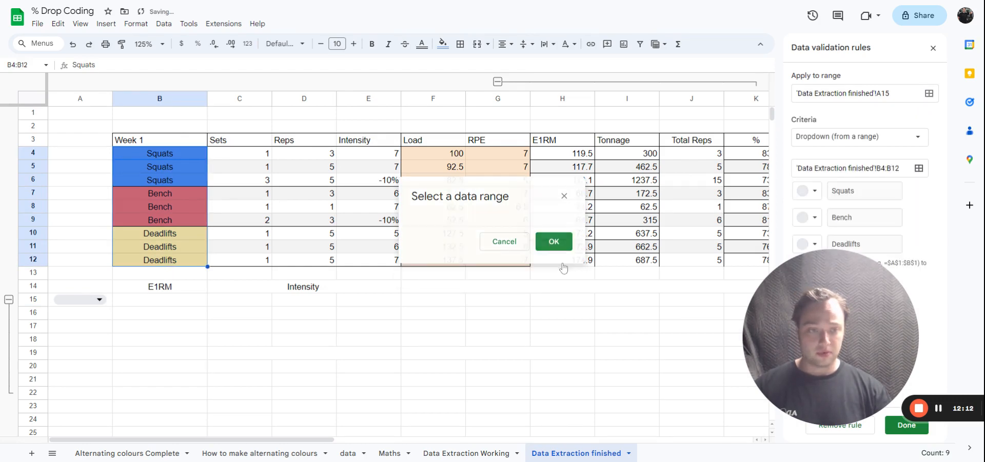
left_click(912, 434)
left_click(246, 340)
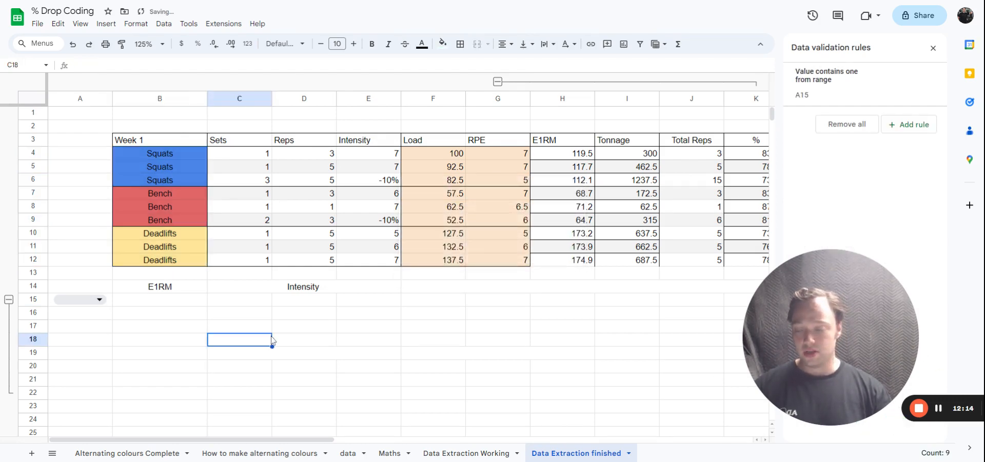
Try the A15 dropdown with Bench, set it to Squats, and close the data validation rules
left_click(100, 300)
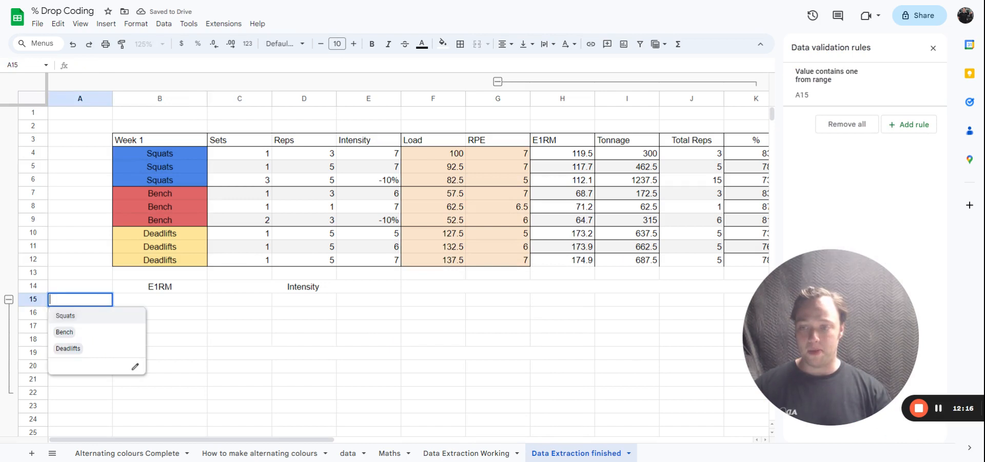
left_click(87, 332)
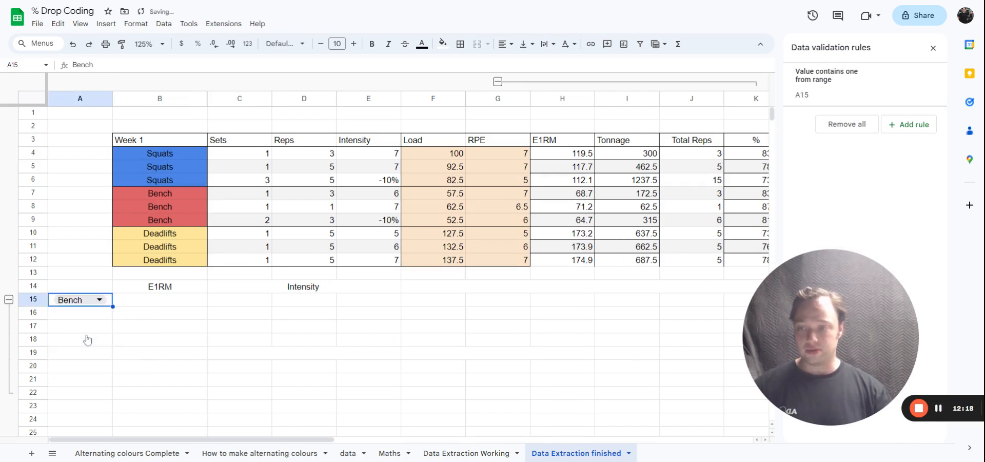
left_click(95, 305)
left_click(94, 314)
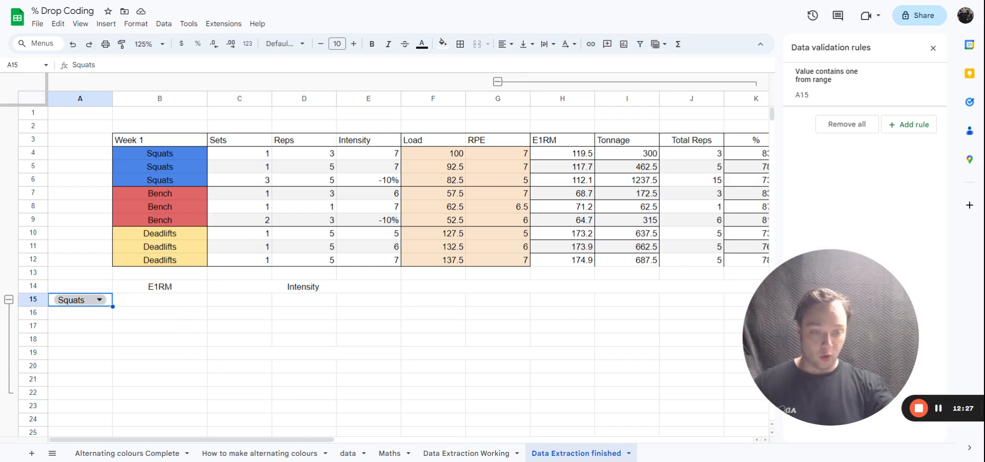
left_click(933, 48)
Enter =FILTER(H4:H12,A15=B4:B12) in B15 to list the E1RM values for the exercise chosen in A15
left_click(167, 301)
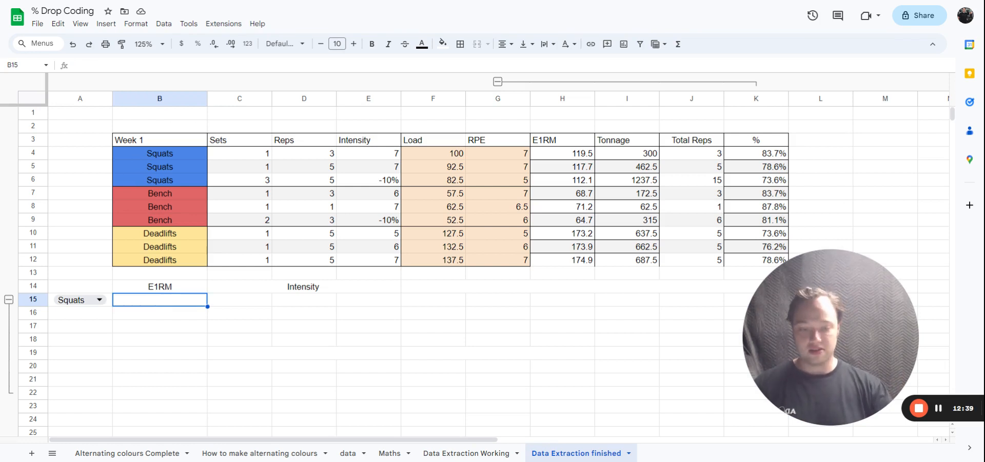
type("=")
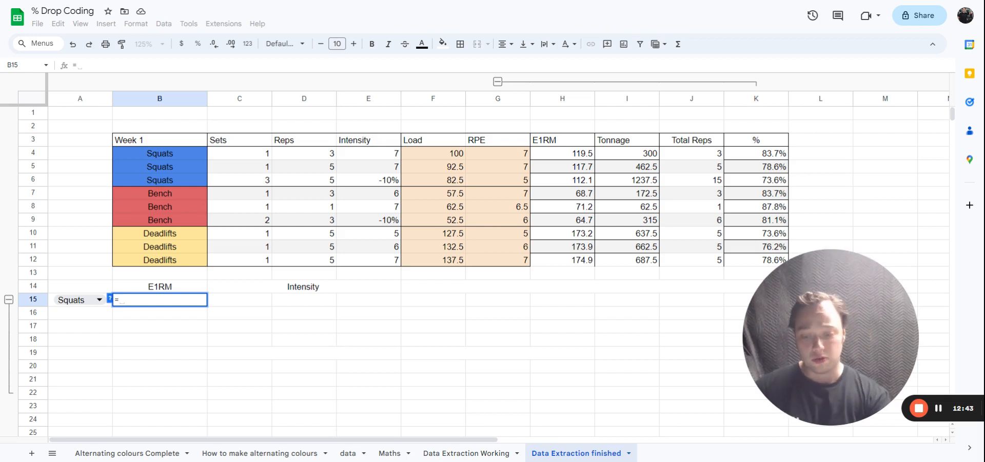
type("FILT")
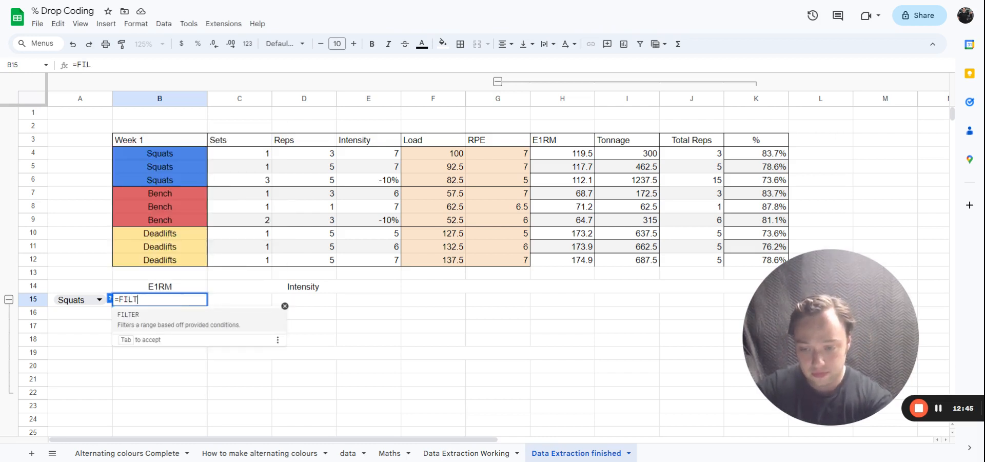
type("ER")
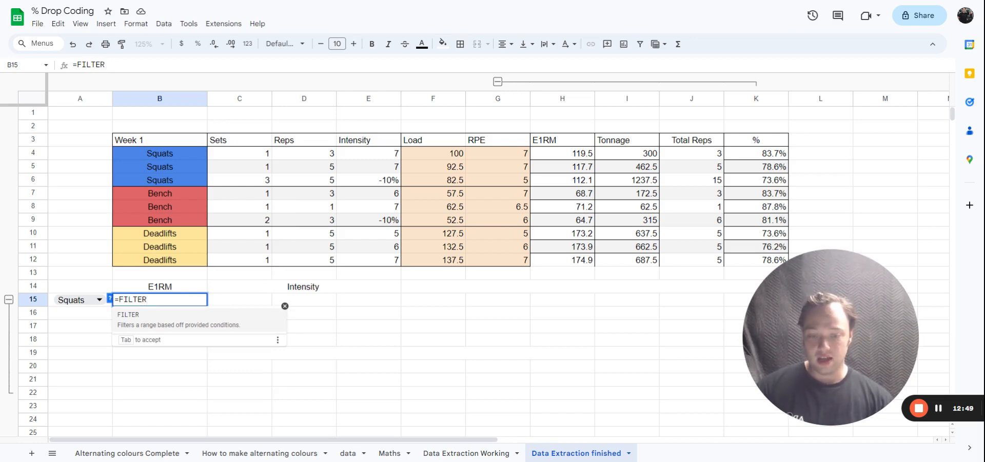
type("(")
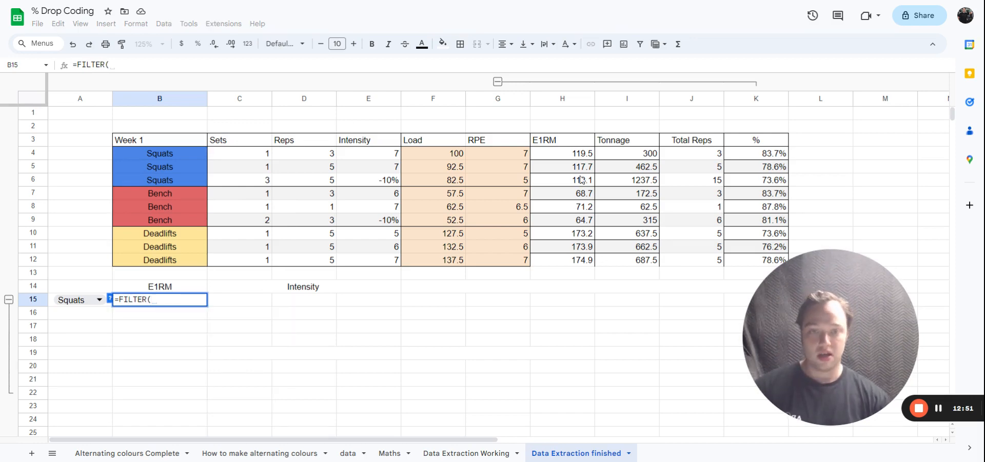
left_click_drag(578, 156, 565, 263)
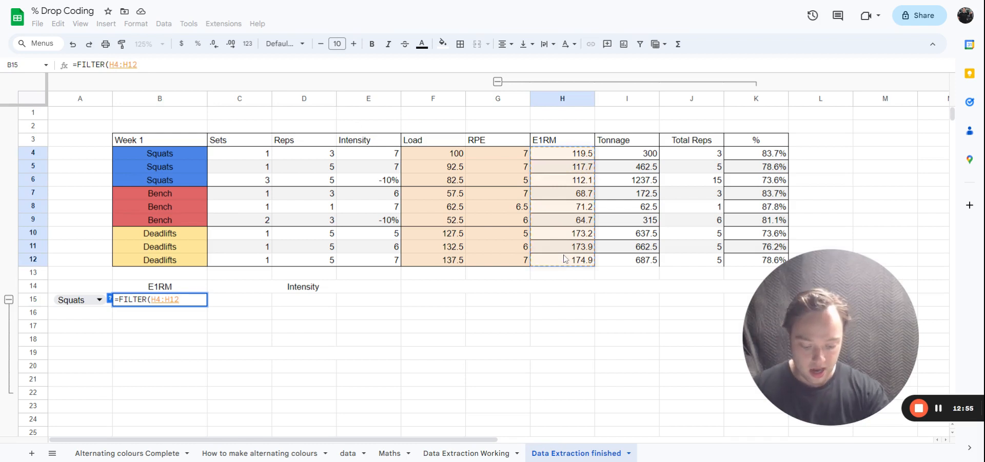
type(",")
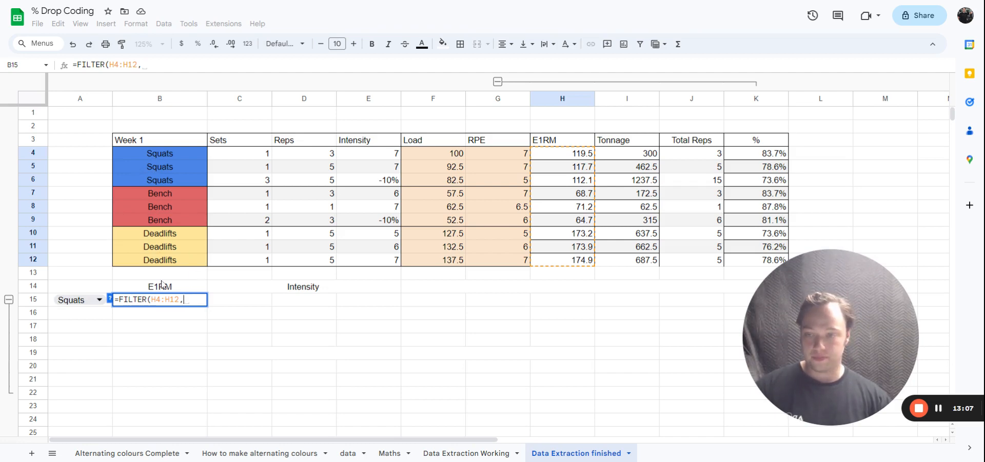
left_click(54, 305)
type("=")
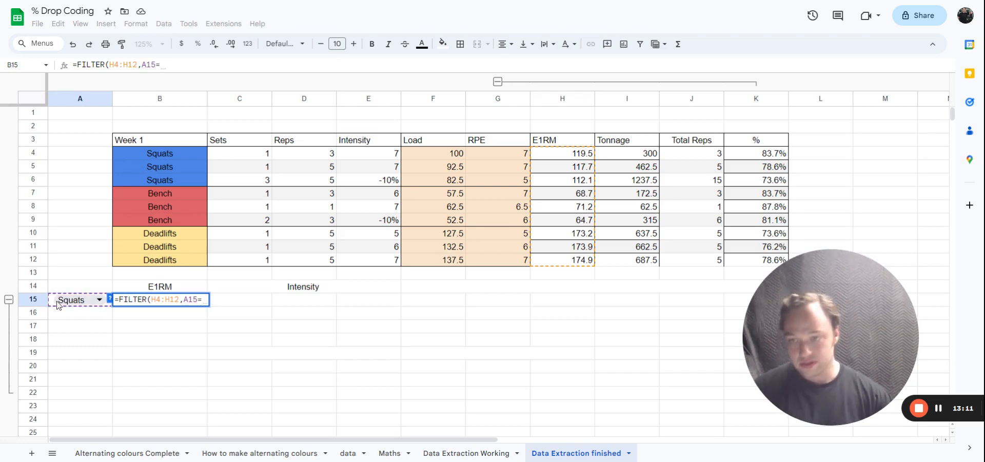
left_click_drag(165, 157, 171, 260)
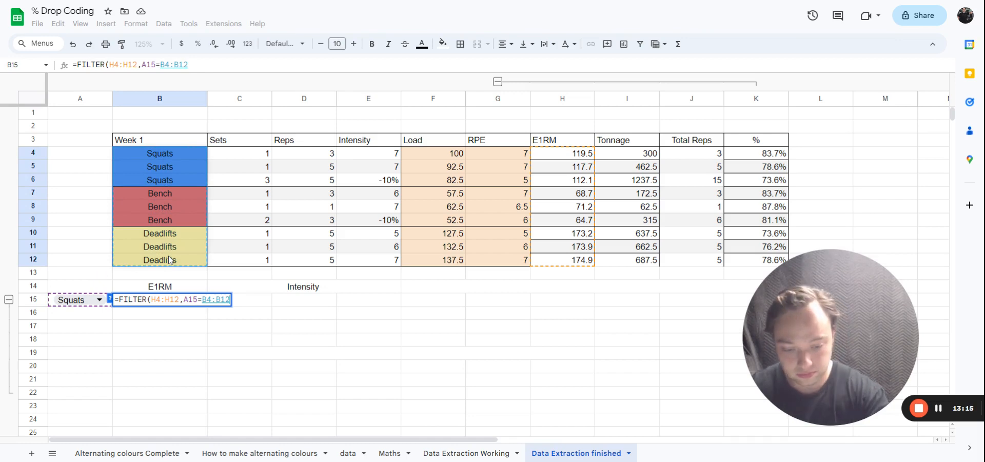
type(")")
key("Return")
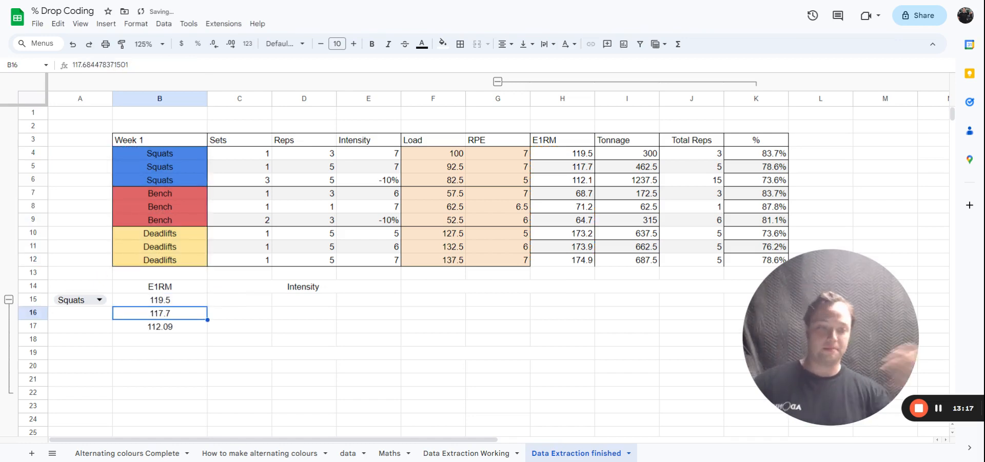
left_click(176, 304)
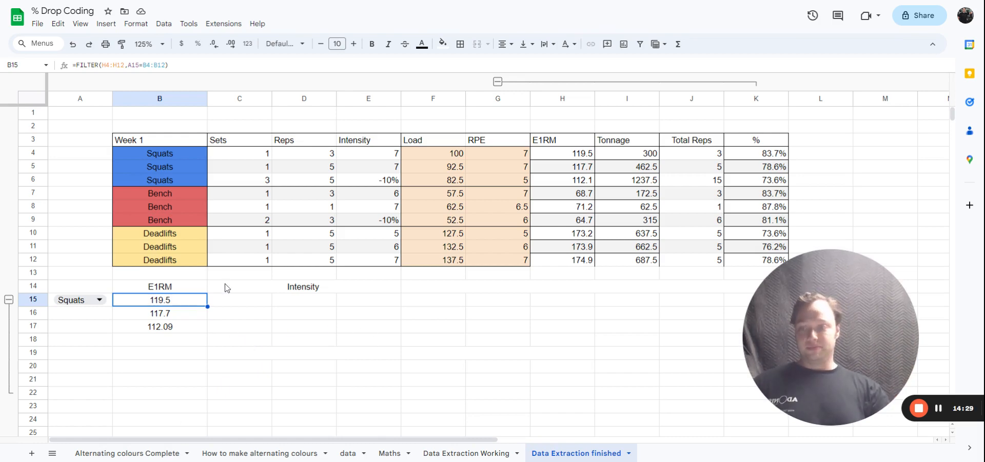
Enter % in cell C15
left_click(239, 302)
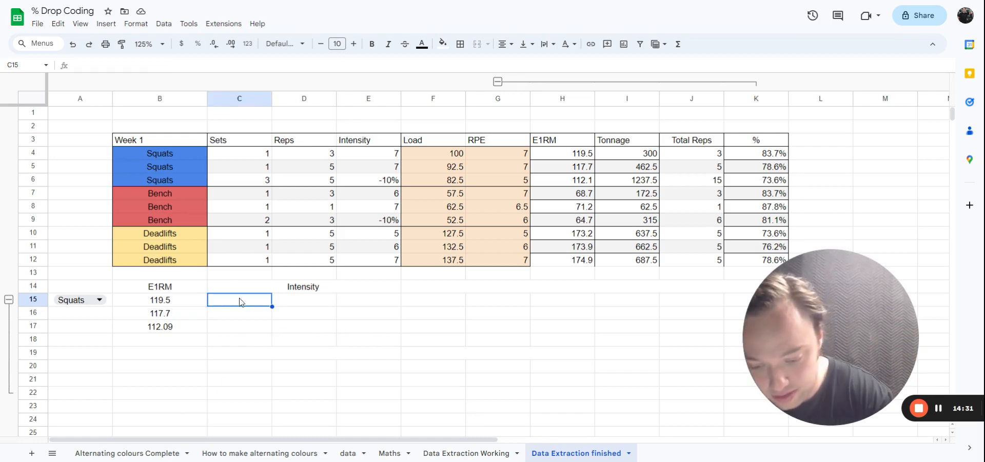
type("%")
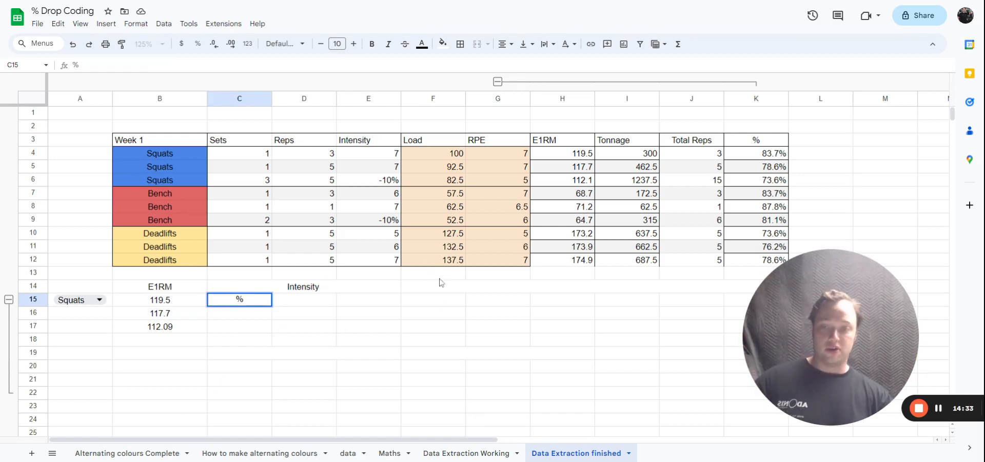
left_click(449, 306)
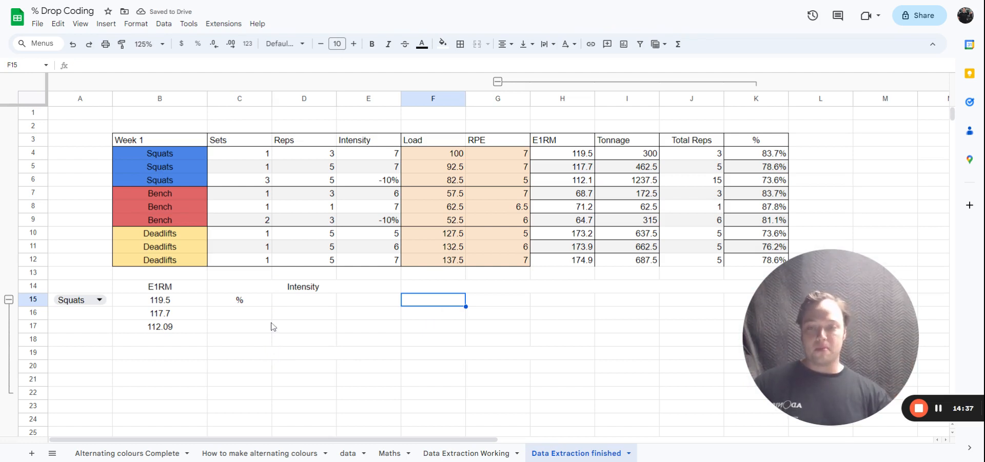
Unmerge the range F14:L14, merge it again with Merge all, and unmerge it once more
left_click(526, 286)
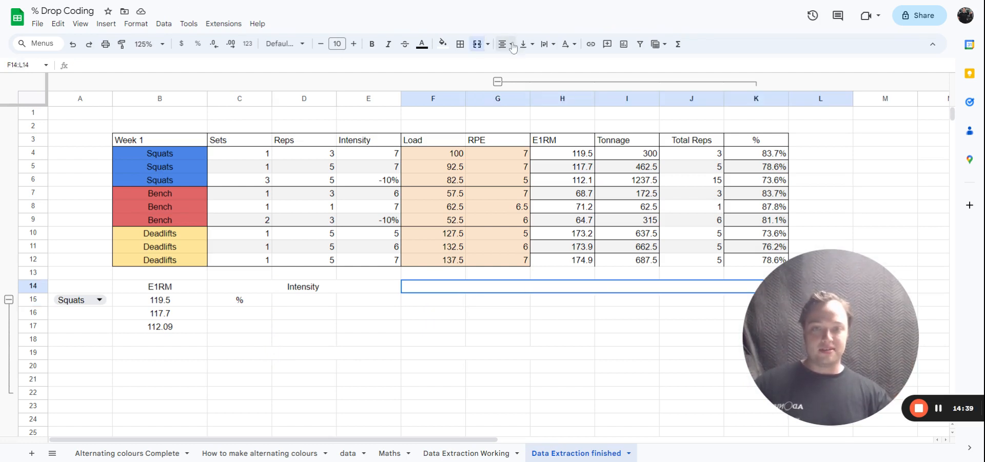
left_click(478, 45)
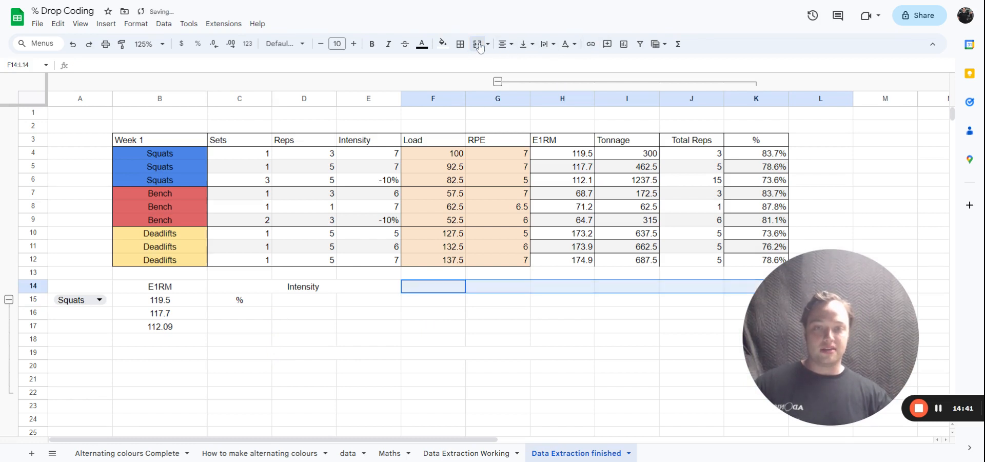
left_click(487, 44)
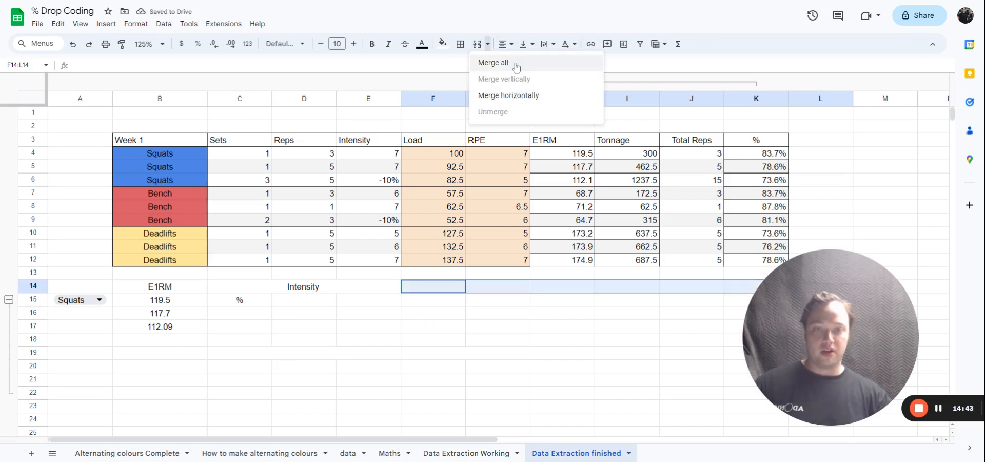
left_click(515, 63)
left_click(477, 45)
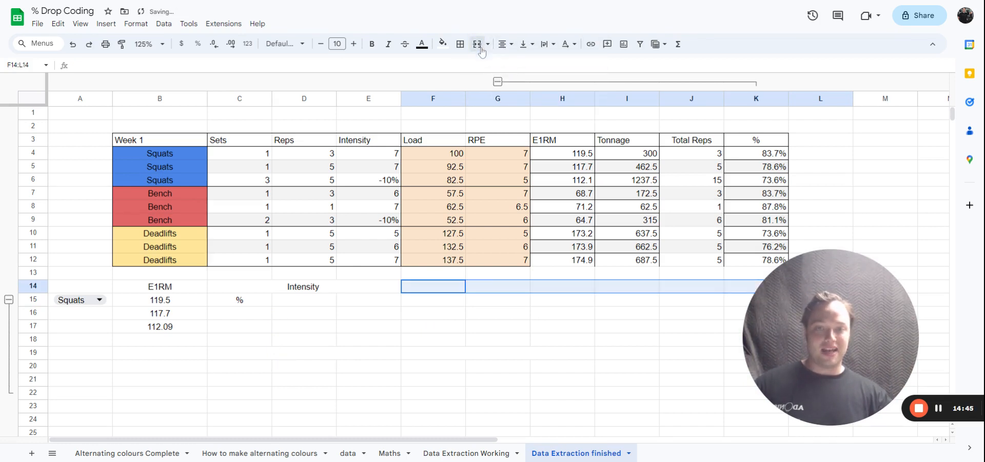
Move the merged Intensity heading from C14:E14 up one row to C13:E13
left_click(520, 339)
left_click(454, 290)
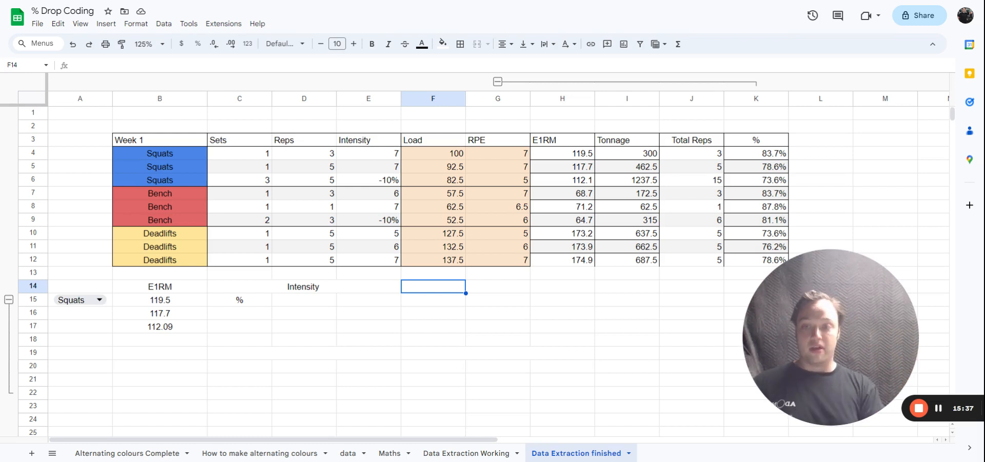
left_click(328, 289)
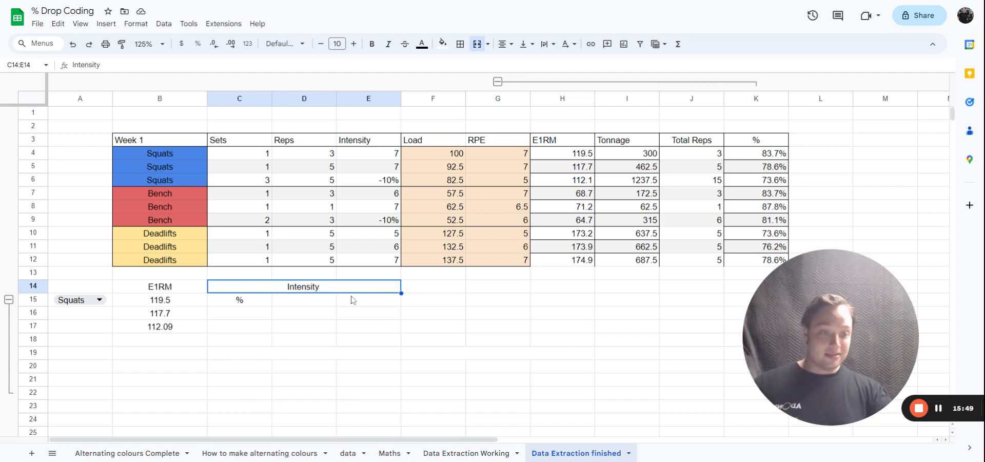
left_click(239, 303)
left_click(262, 292)
right_click(263, 293)
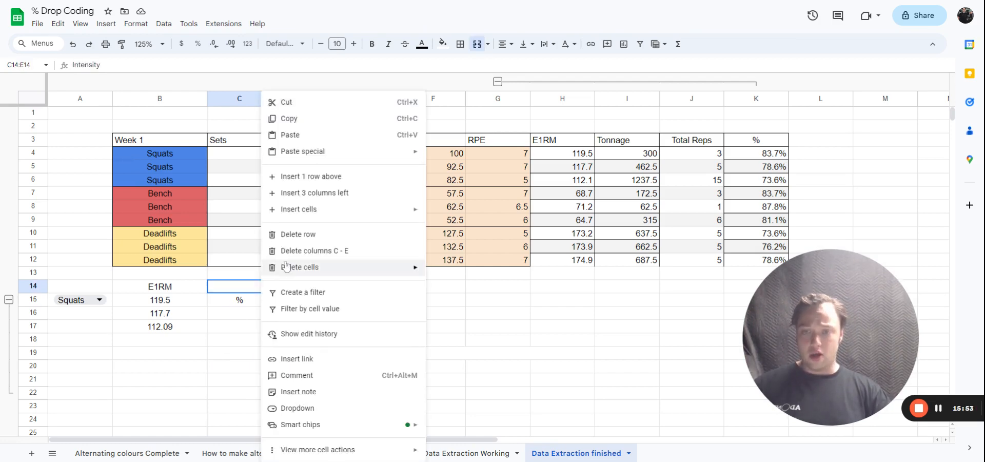
left_click(321, 117)
left_click(250, 278)
right_click(250, 278)
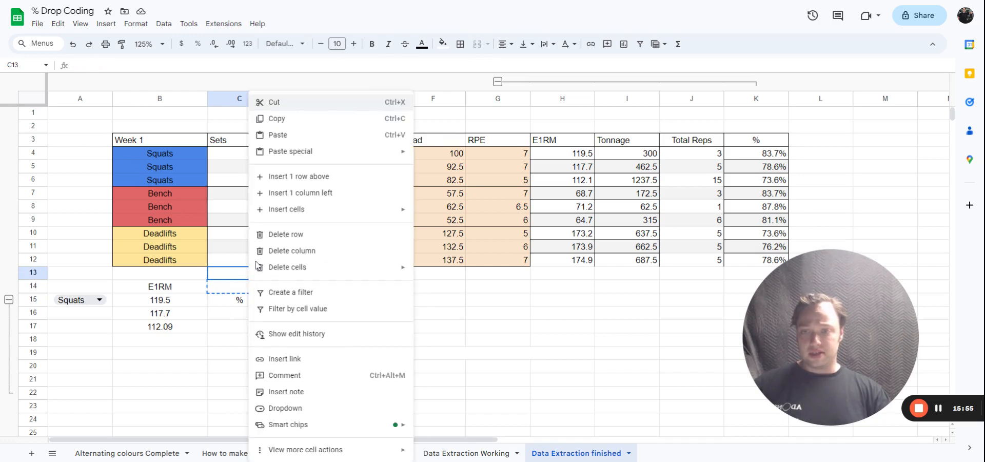
left_click(302, 136)
Enter the heading % in C14 and clear the % from C15
left_click(249, 303)
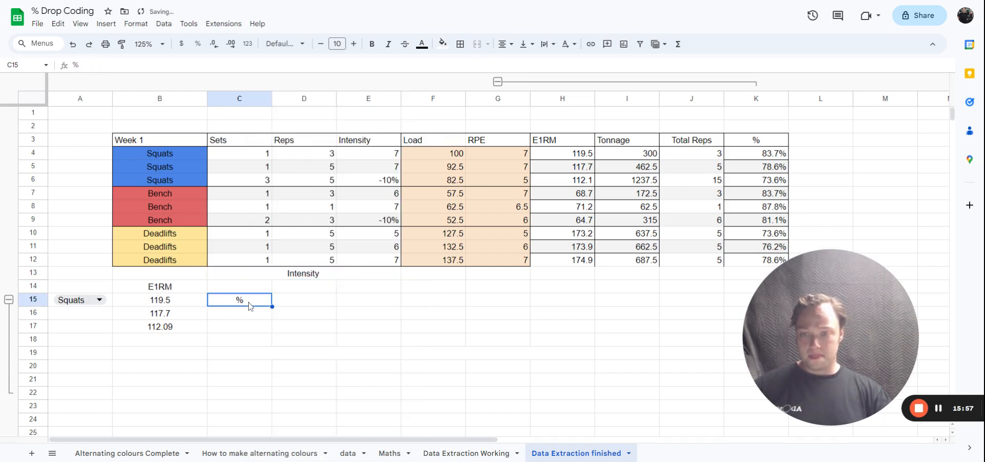
left_click(255, 291)
type("%")
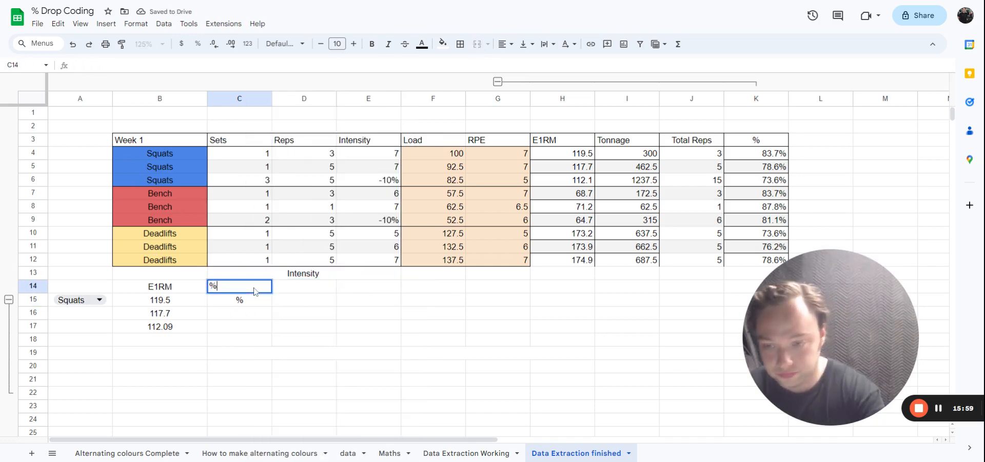
key("Return")
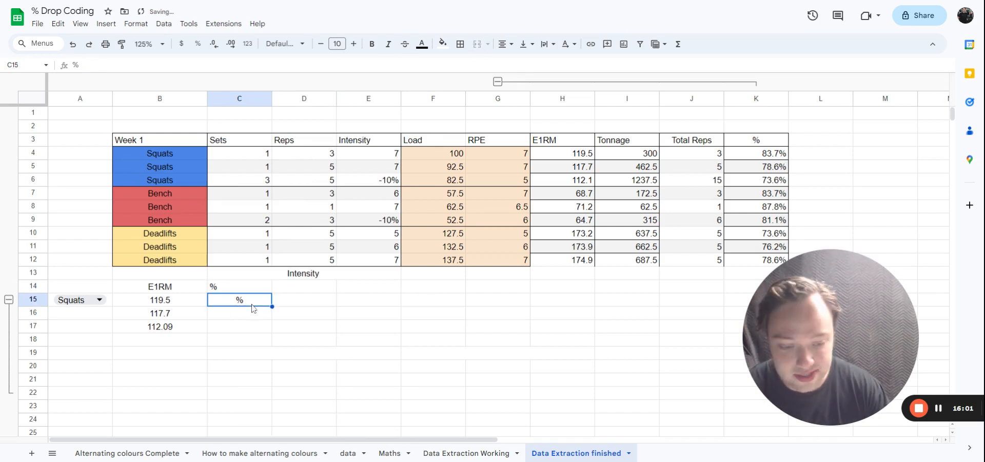
key("Delete")
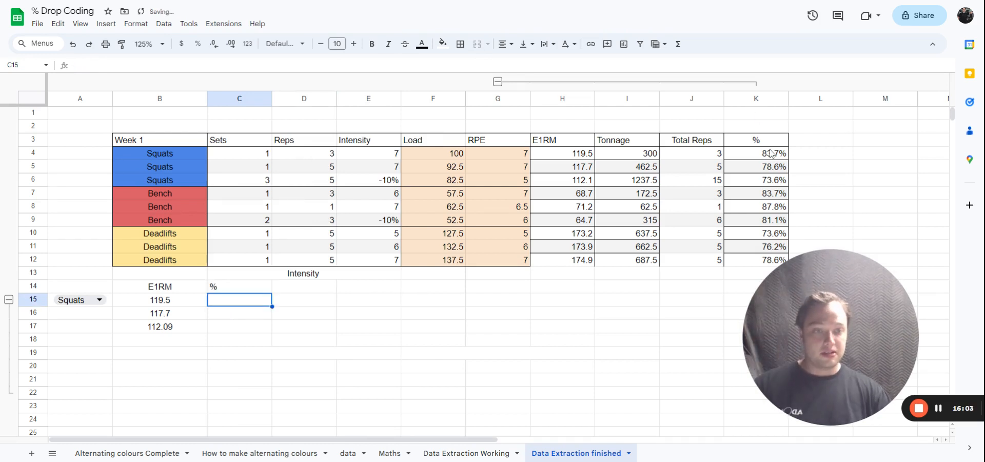
Fill the E1RM FILTER formula from B15 across into C15
left_click(159, 304)
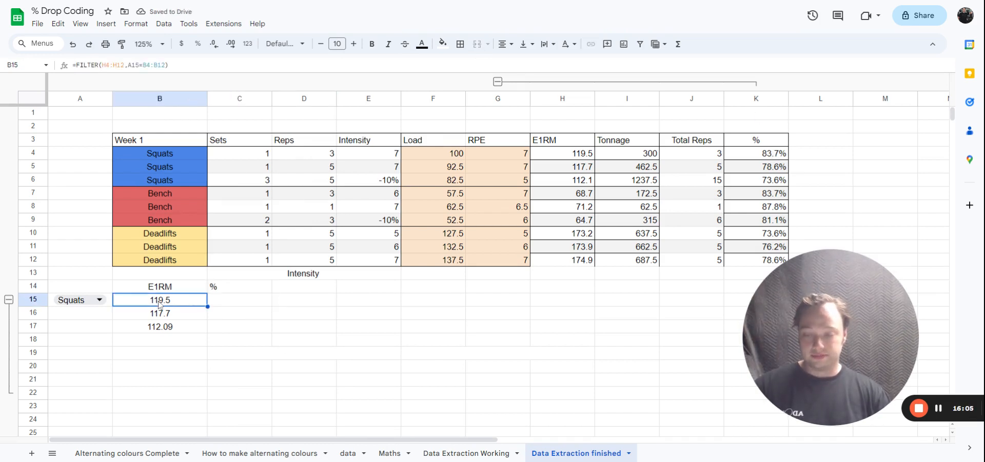
right_click(171, 303)
left_click(342, 313)
left_click(195, 299)
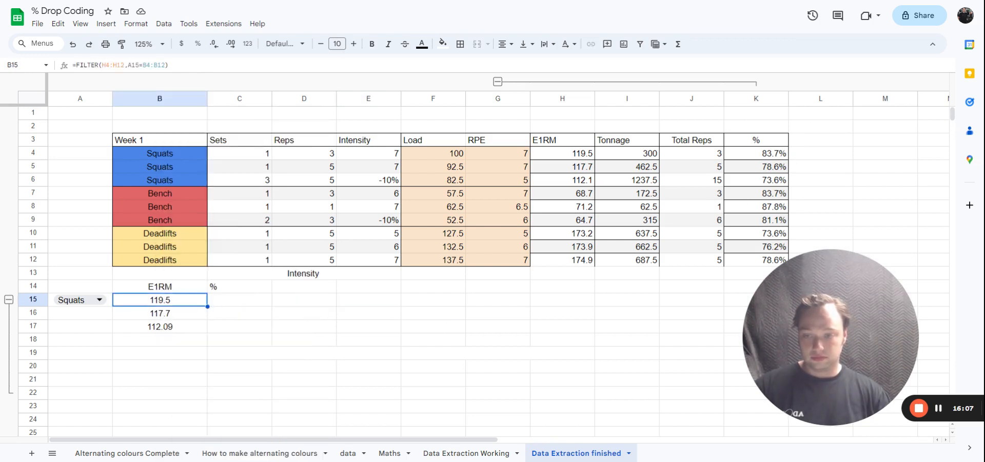
left_click_drag(207, 307, 253, 306)
left_click(309, 305)
left_click(240, 299)
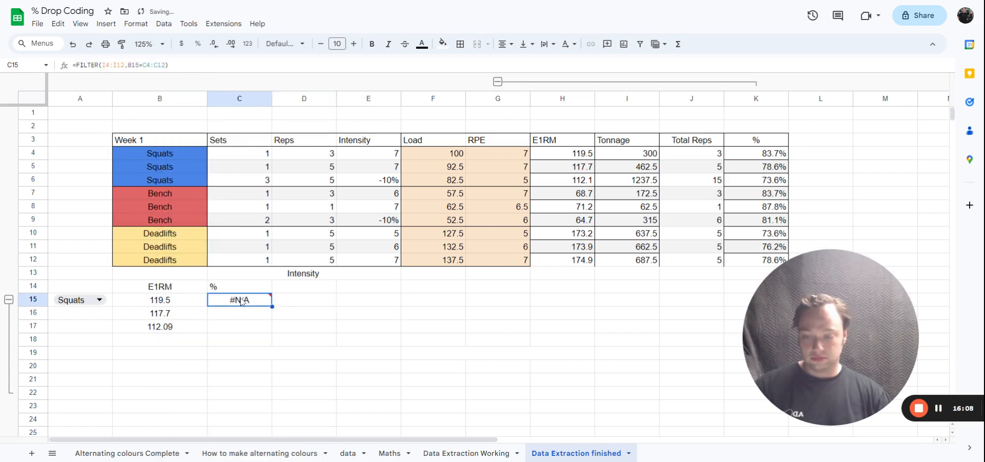
In the C15 FILTER formula, change the lookup cell reference to the absolute $A$15
double_click(240, 300)
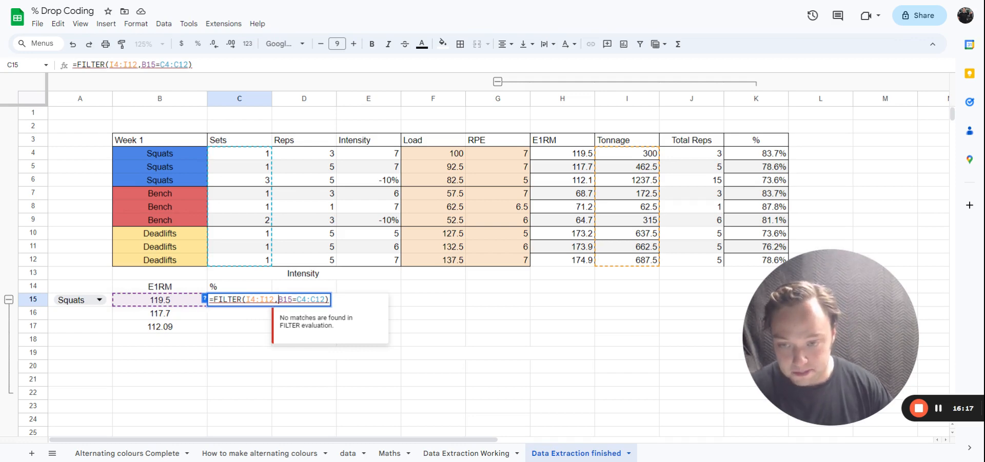
key("BackSpace")
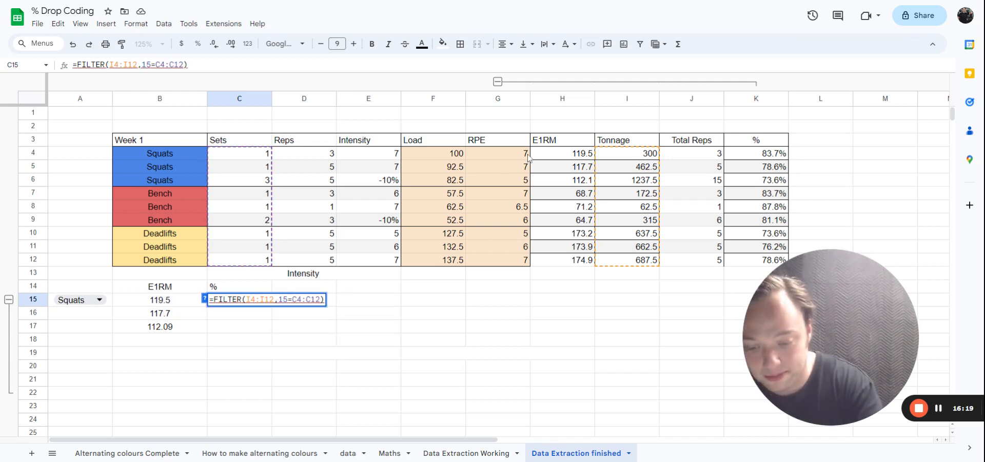
type("$")
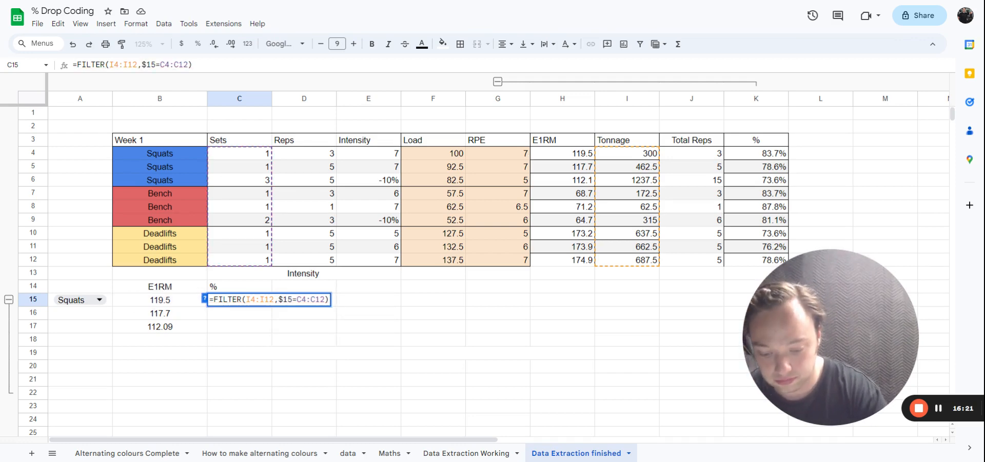
type("b")
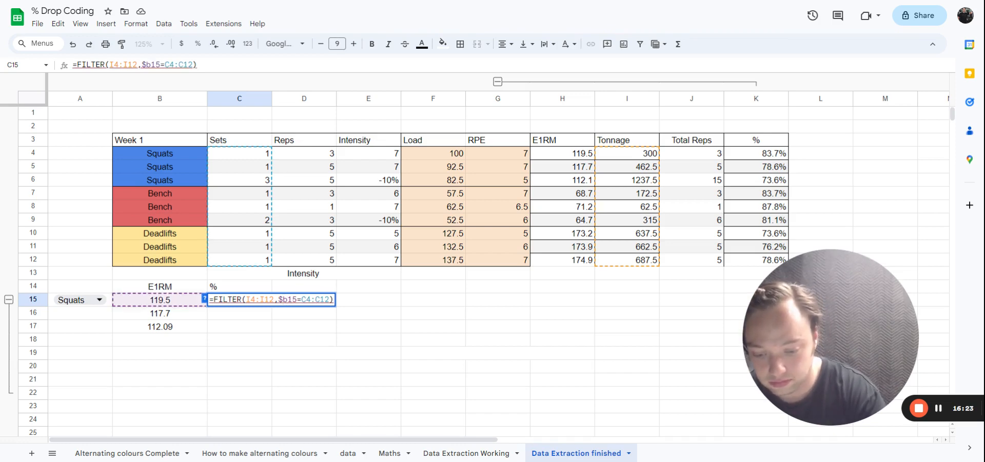
type("$")
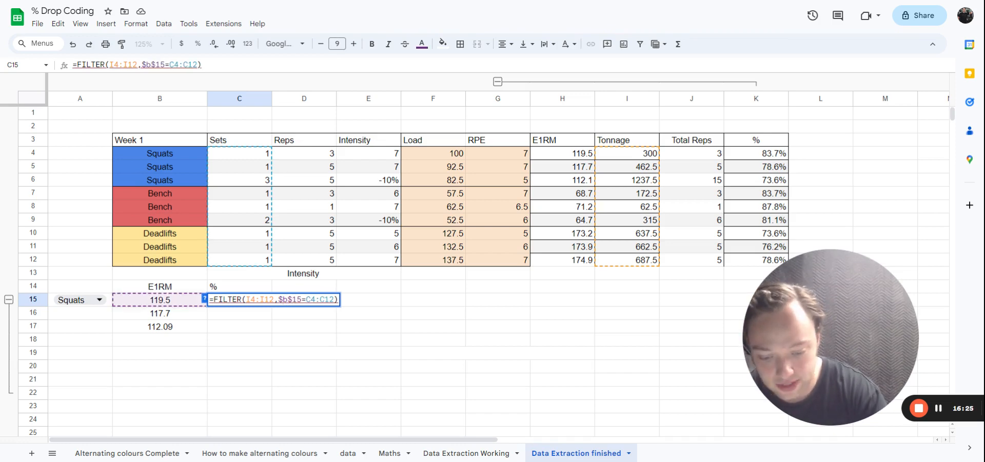
key("BackSpace")
type("a")
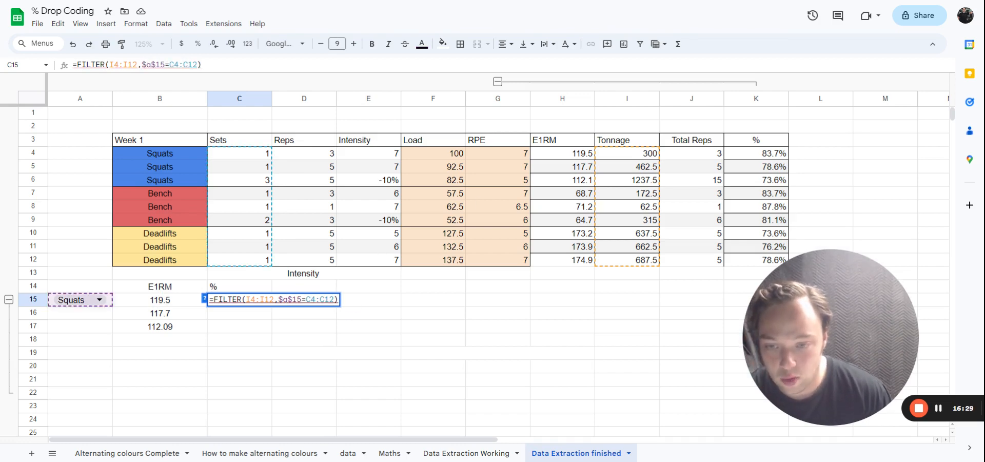
Replace the criteria range in the C15 formula with the exercise names in $B$4:$B$12, as absolute references
left_click_drag(334, 299, 306, 299)
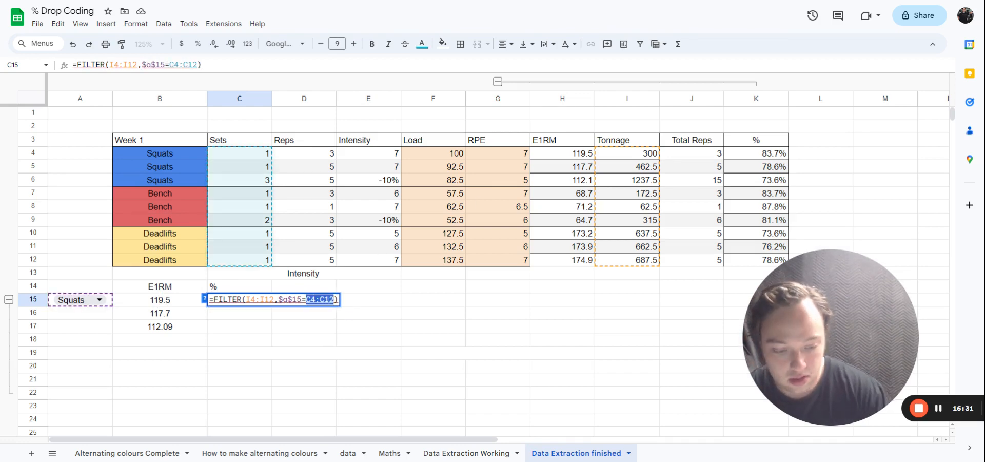
key("BackSpace")
left_click_drag(181, 154, 162, 262)
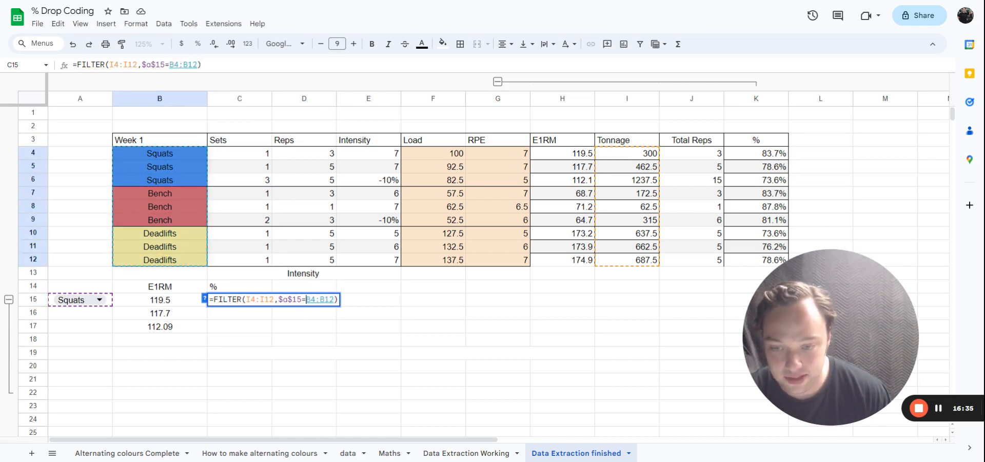
left_click(306, 299)
type("$")
key("Right")
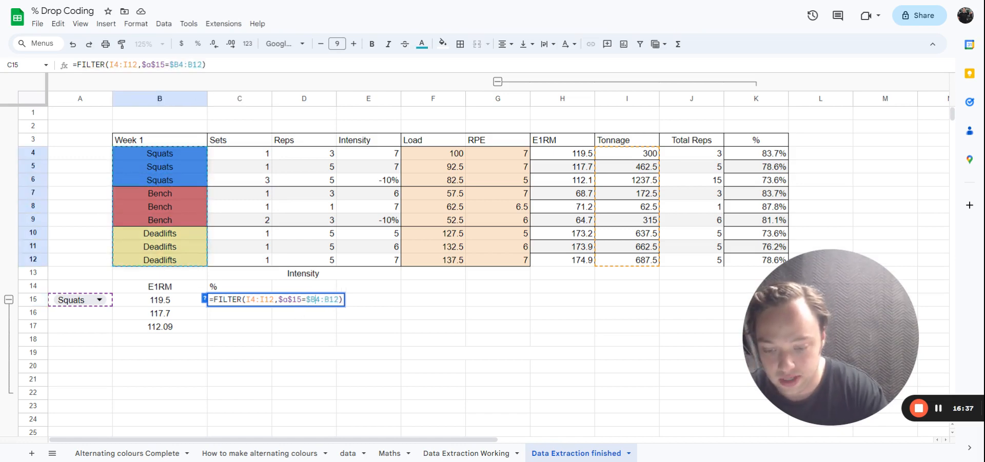
type("$")
key("Right")
key("Right")
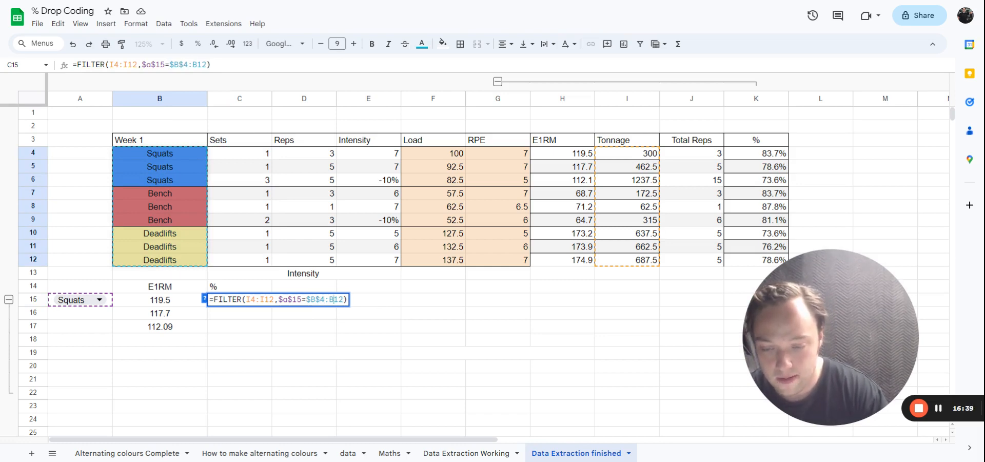
type("$")
key("Right")
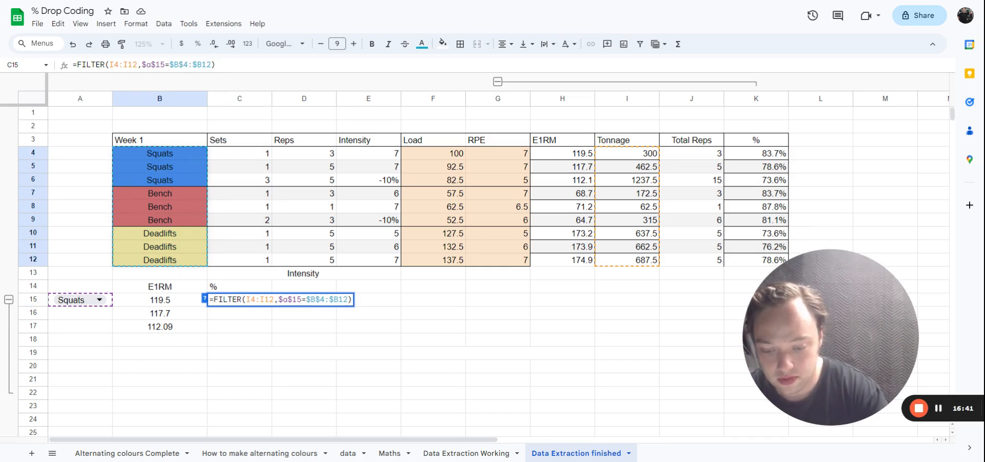
type("$")
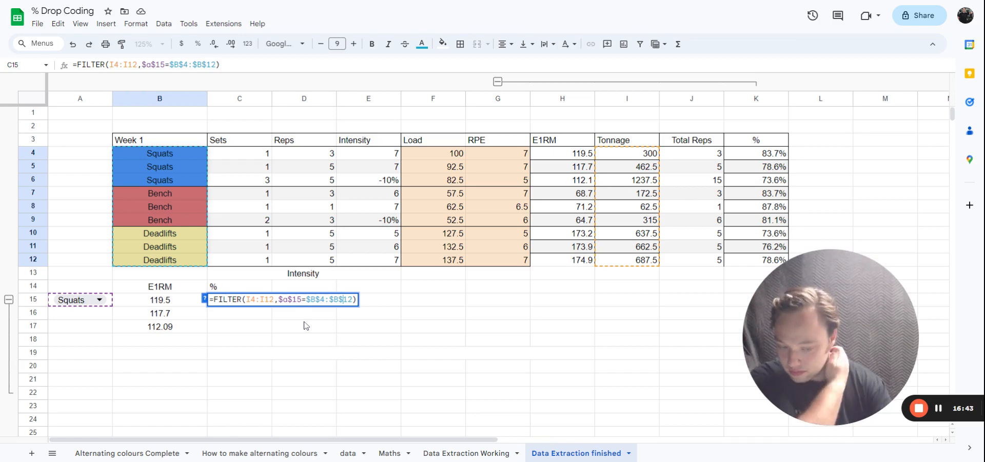
key("Return")
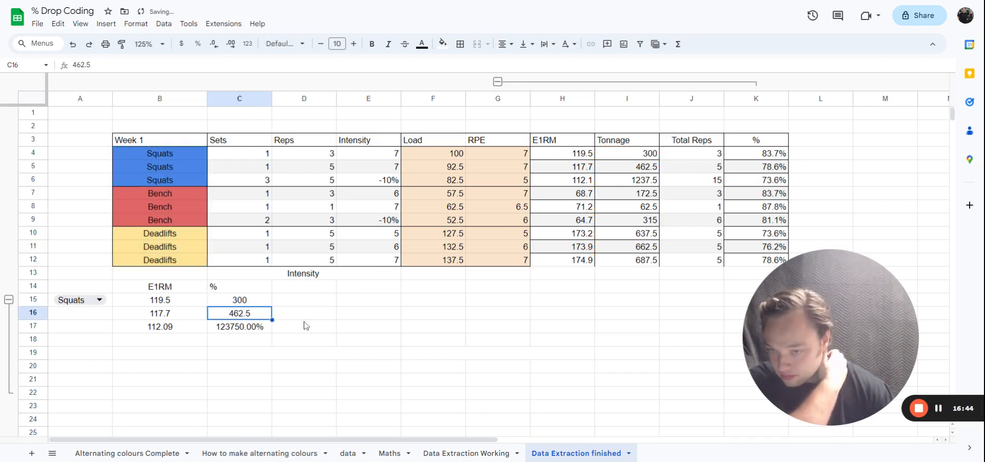
Change the range returned by the C15 FILTER formula to the % column, K4:K12
left_click(259, 303)
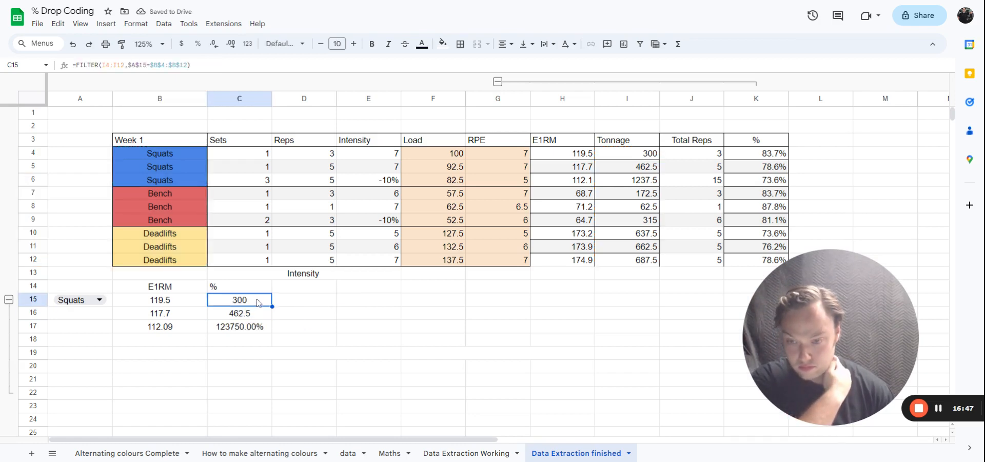
double_click(258, 303)
left_click_drag(274, 299, 246, 299)
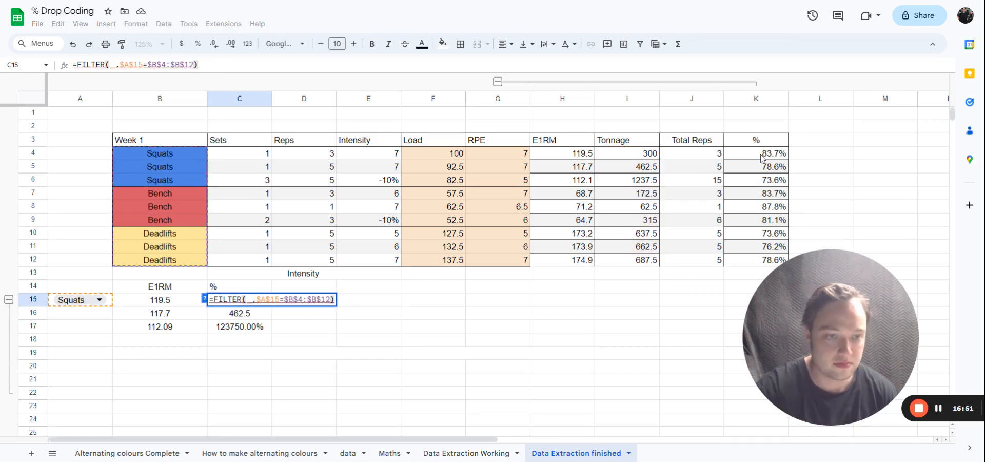
left_click_drag(760, 153, 760, 265)
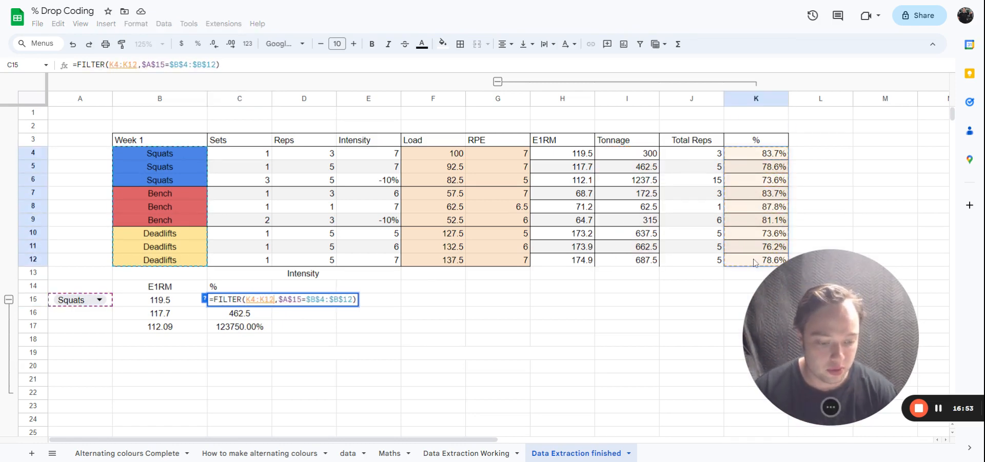
key("Return")
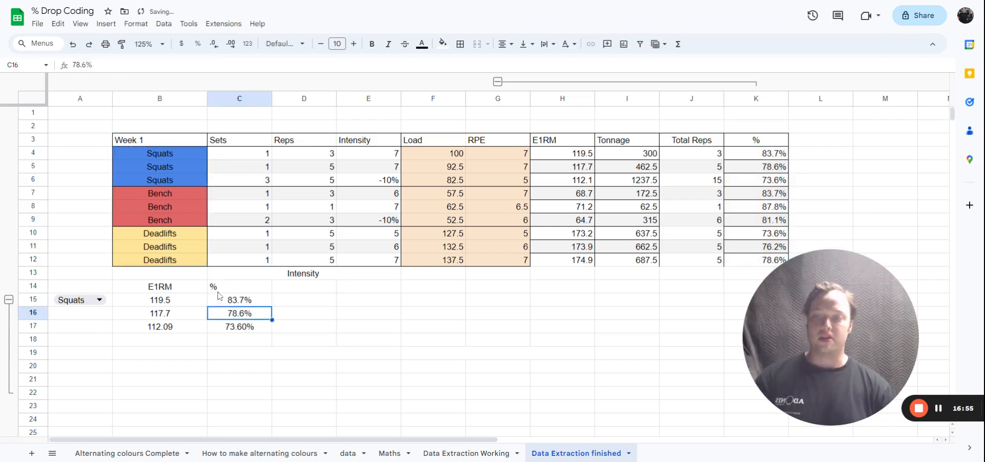
Enter the heading RPE in D14
left_click(300, 287)
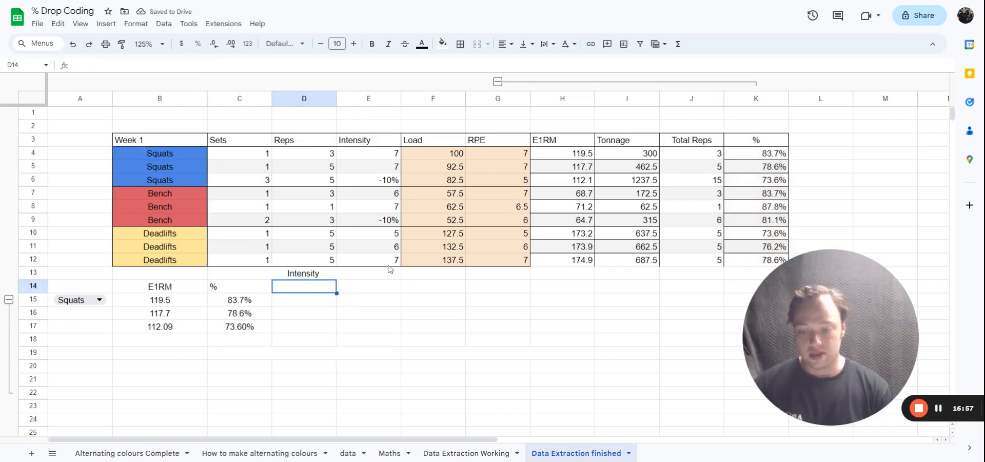
type("+FI")
key("BackSpace")
key("BackSpace")
key("BackSpace")
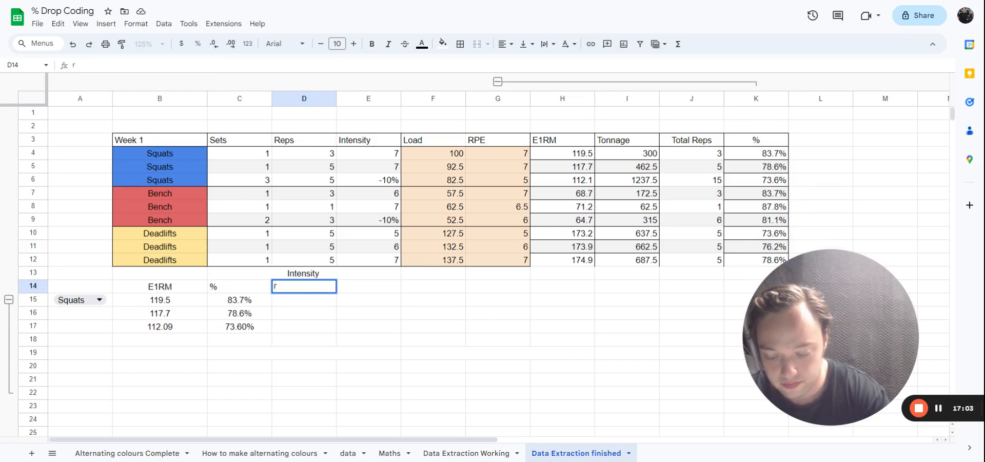
type("R")
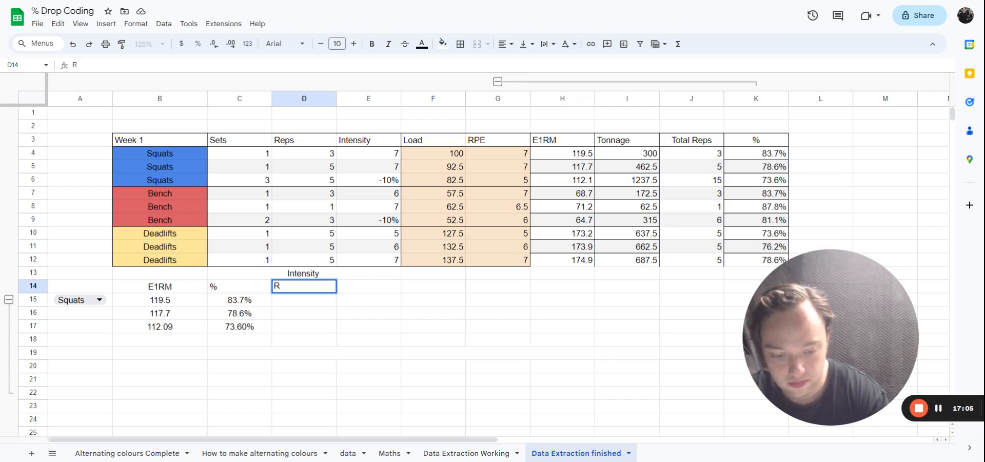
type("PE")
left_click(408, 303)
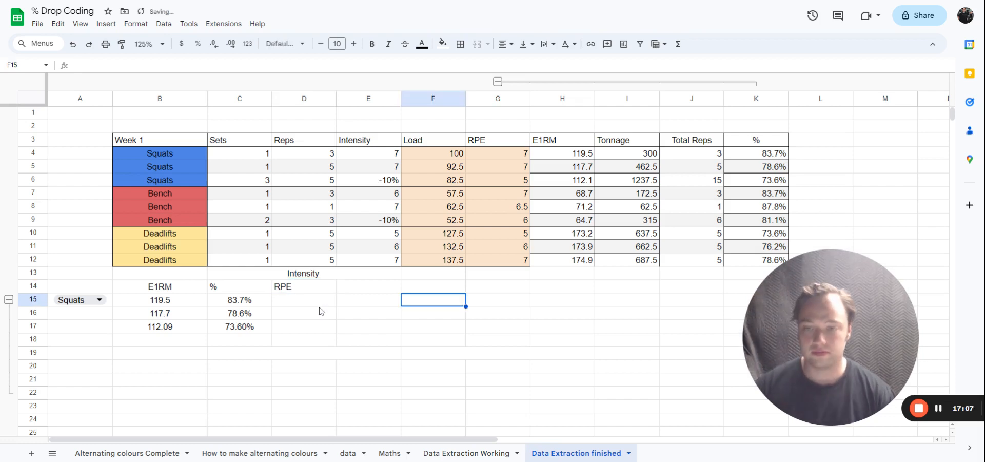
Copy the C15 FILTER formula into D15 and change its returned range to the RPE column, G4:G12
left_click(255, 306)
left_click_drag(272, 306, 305, 307)
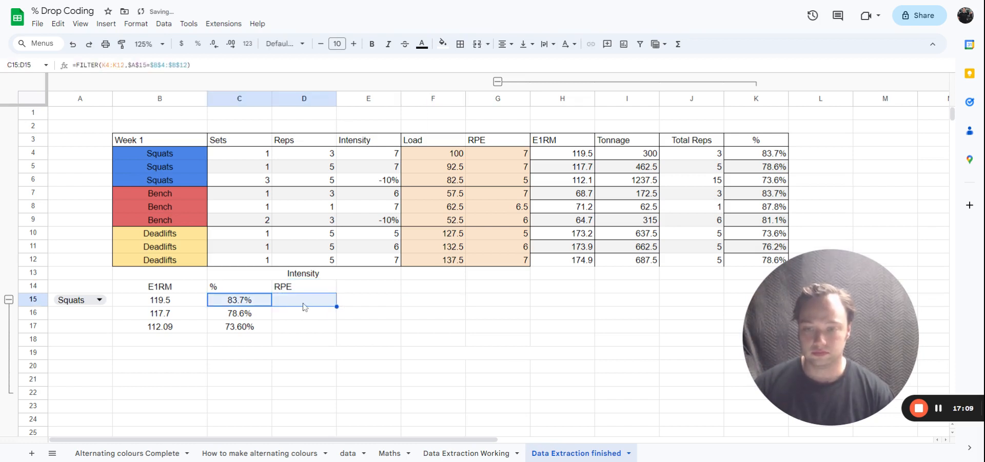
left_click(285, 309)
double_click(302, 305)
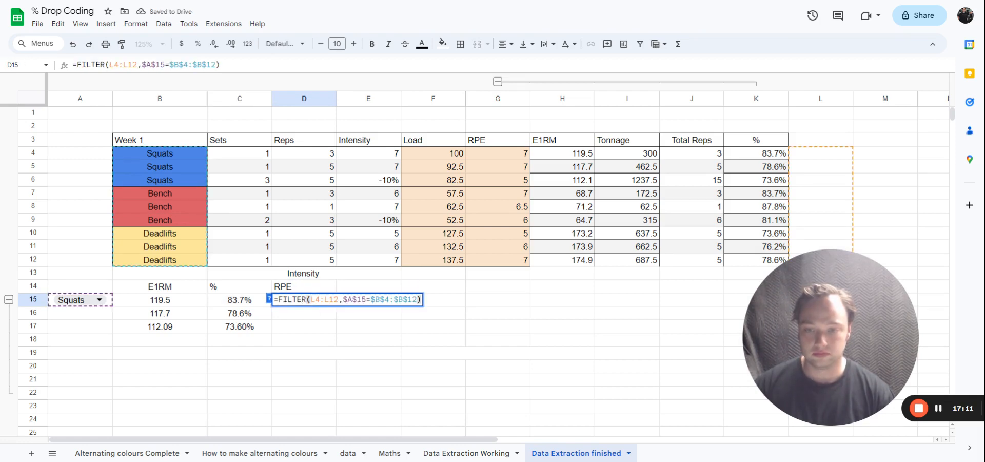
left_click_drag(340, 301, 311, 302)
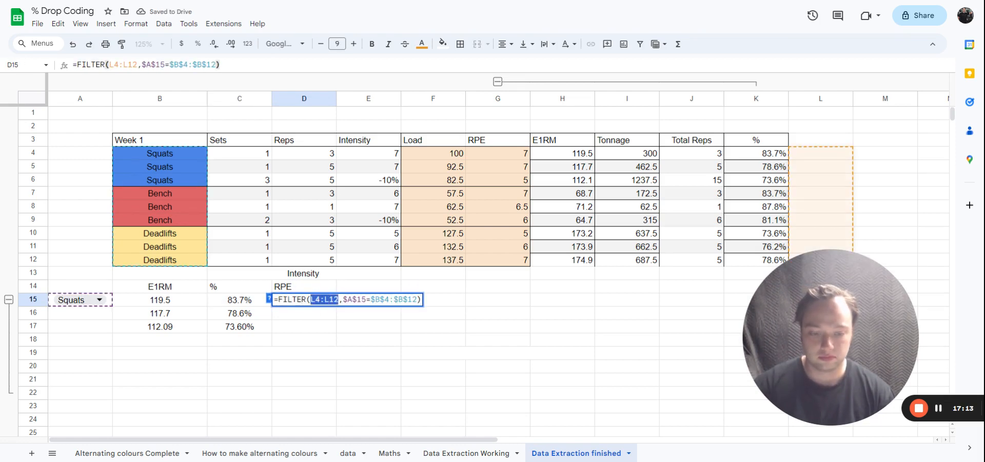
key("BackSpace")
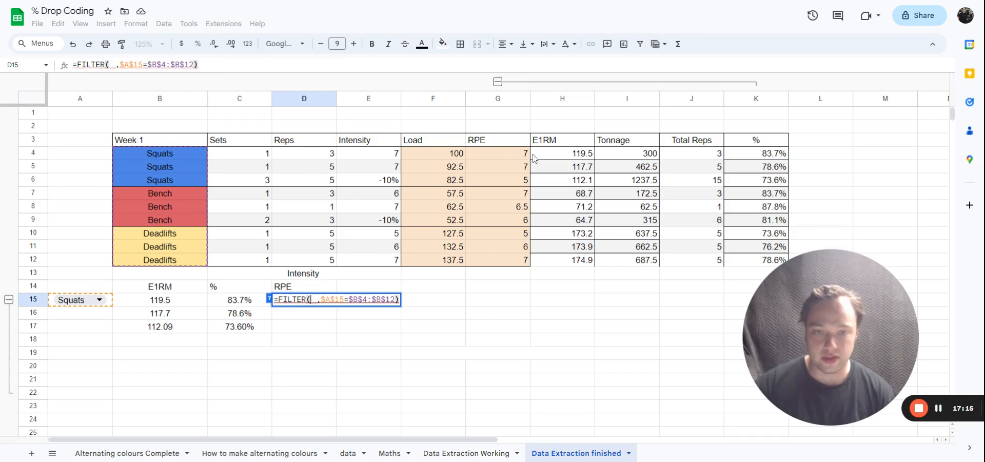
left_click_drag(498, 151, 506, 257)
key("Return")
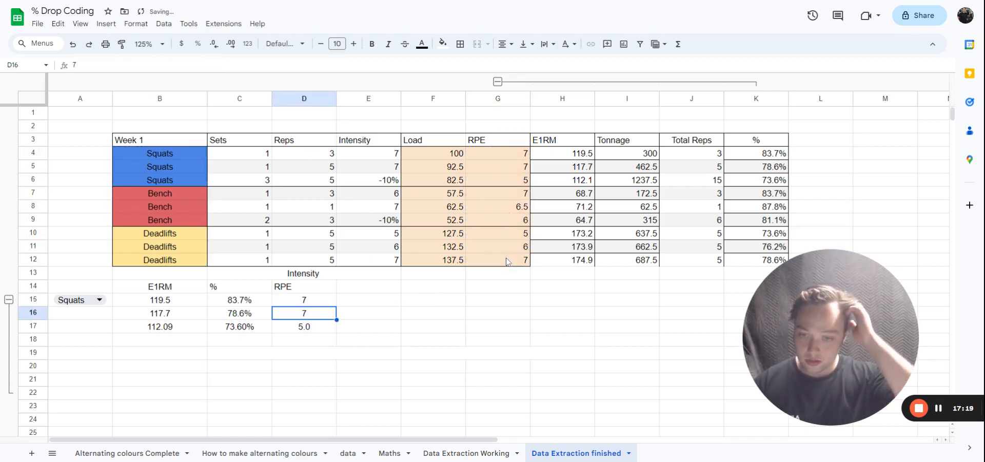
Look at the RPE-by-reps percentage table on the data sheet, and return to the Data Extraction finished sheet
left_click(364, 291)
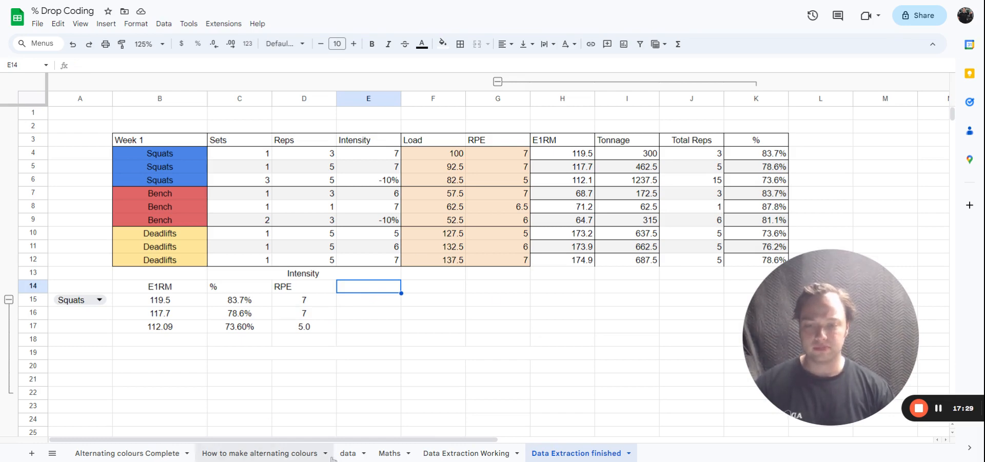
left_click(354, 455)
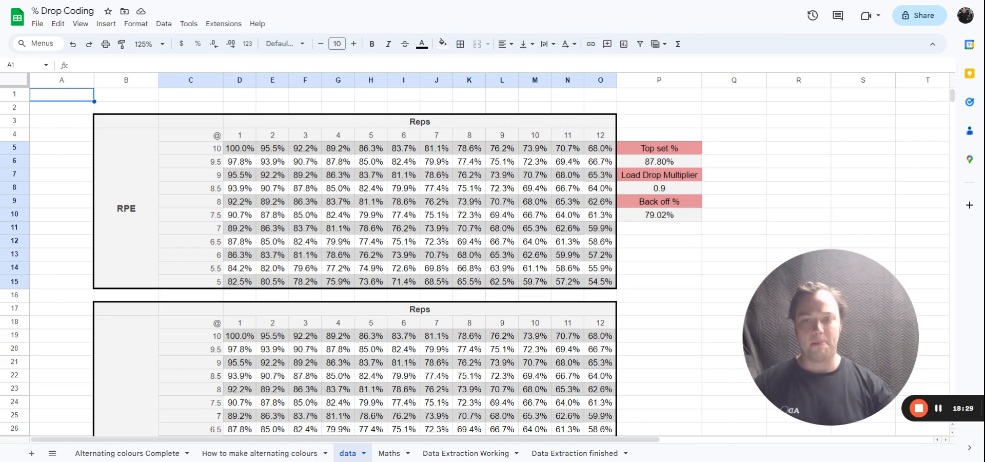
left_click(578, 454)
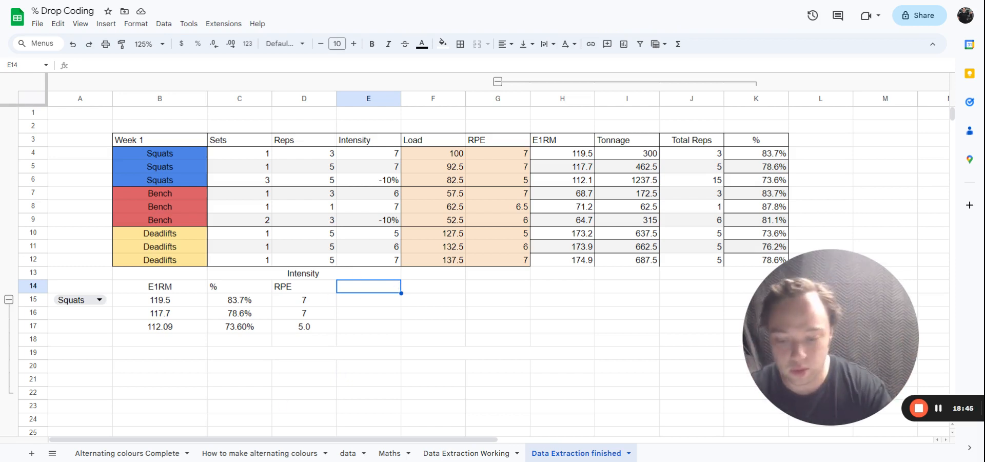
Enter the heading Reps Per Set in E14
type("RTe")
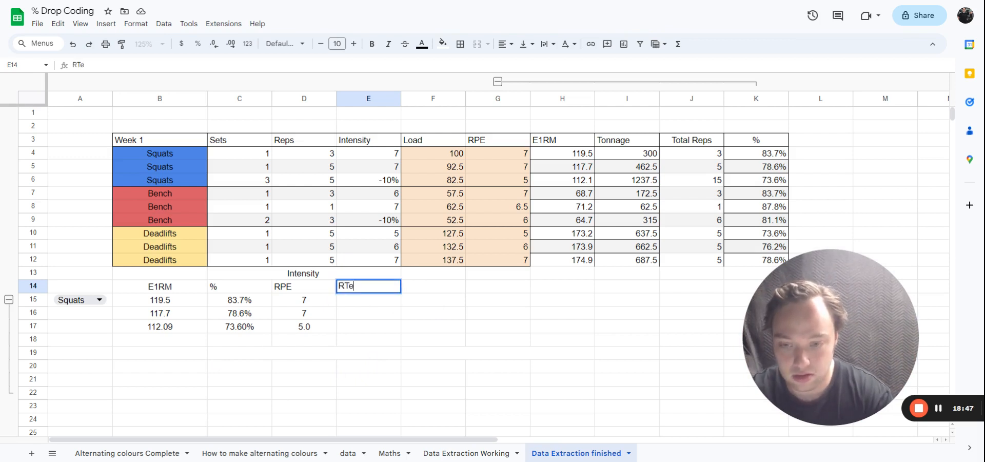
type("eps")
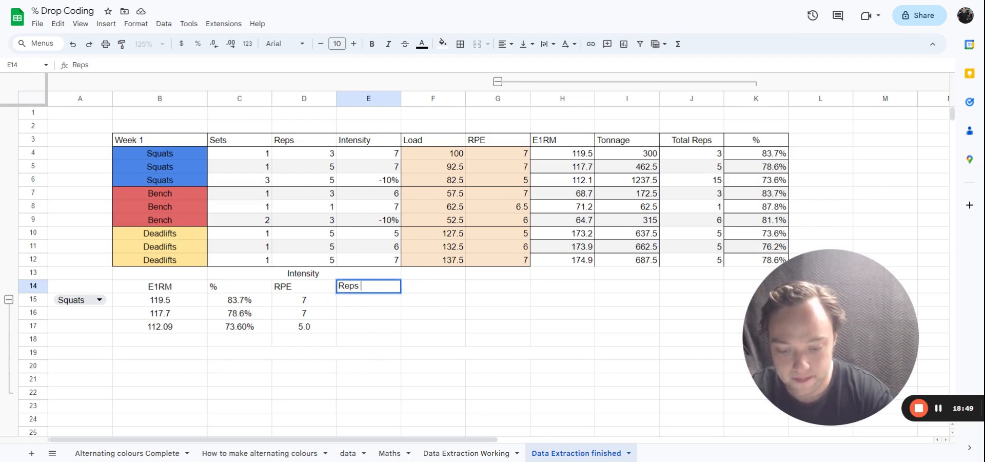
type(" Per Set")
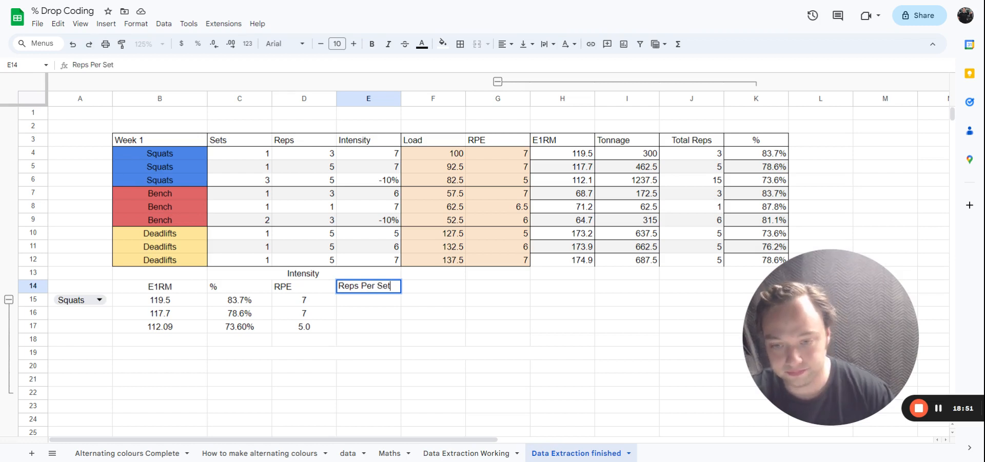
left_click(437, 305)
left_click(375, 303)
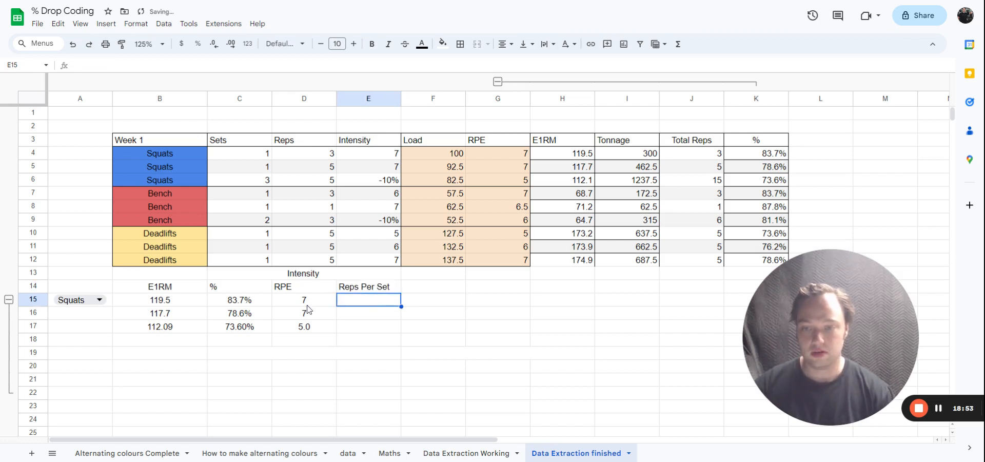
Copy the D15 FILTER formula into E15 and change its returned range to the Reps column, D4:D12
left_click(311, 308)
left_click_drag(337, 306, 375, 300)
left_click(380, 304)
double_click(380, 304)
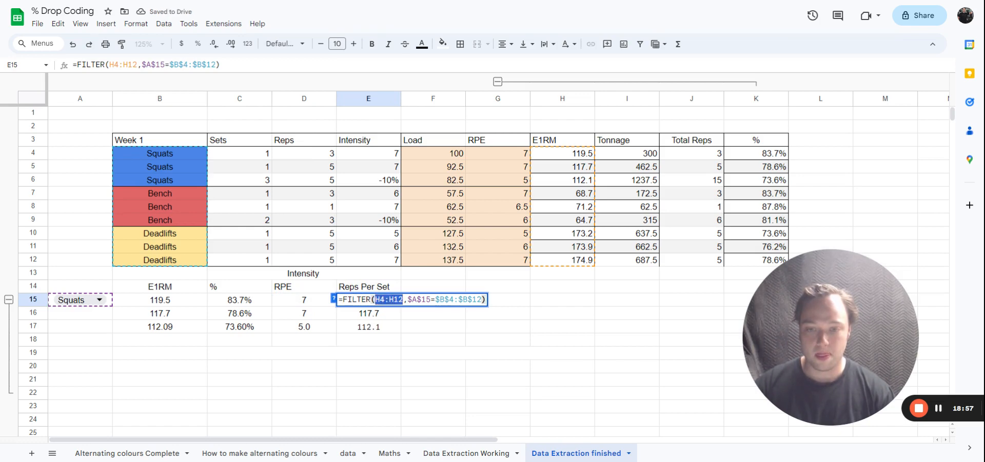
key("BackSpace")
left_click_drag(293, 153, 300, 266)
key("Return")
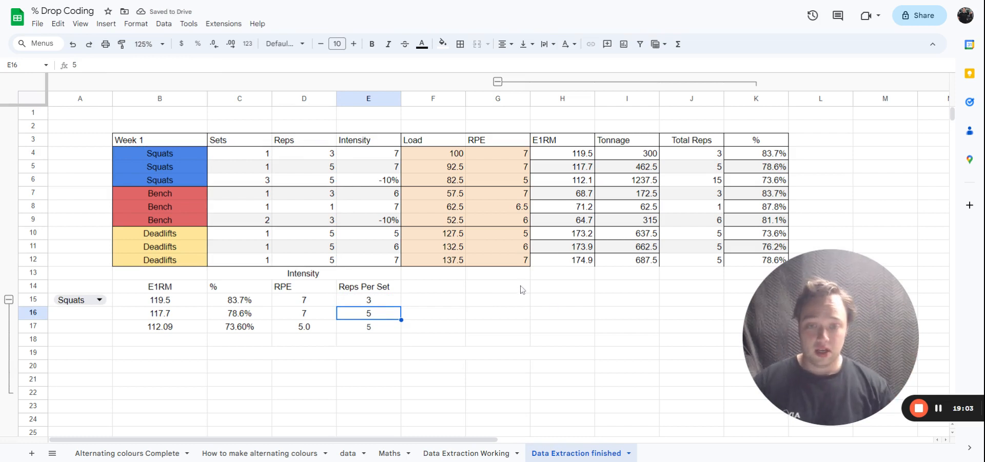
Merge cells F13:H13 and enter the heading Volume in the merged cell
left_click_drag(455, 275, 569, 281)
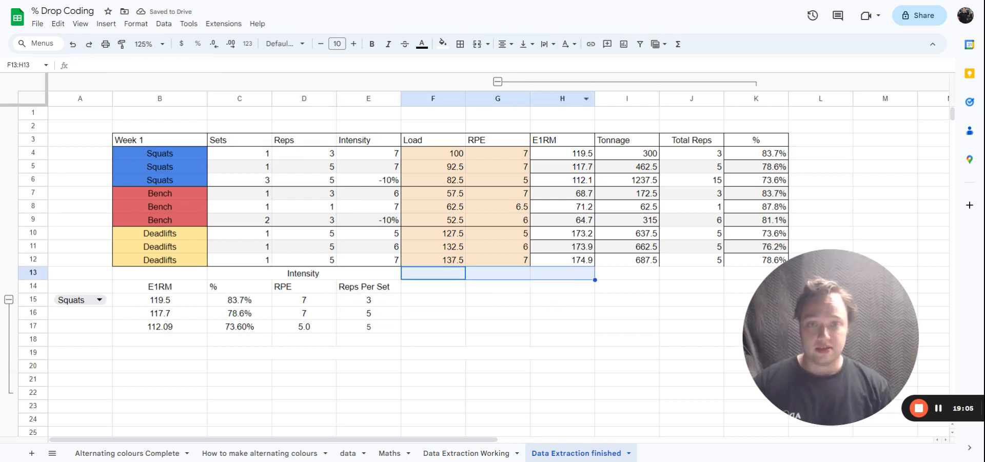
left_click(478, 44)
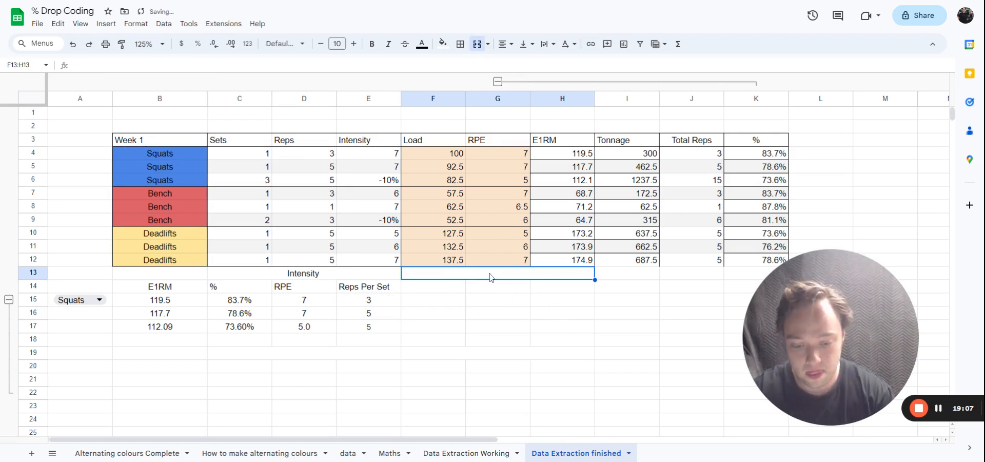
key("ctrl+v")
left_click(502, 288)
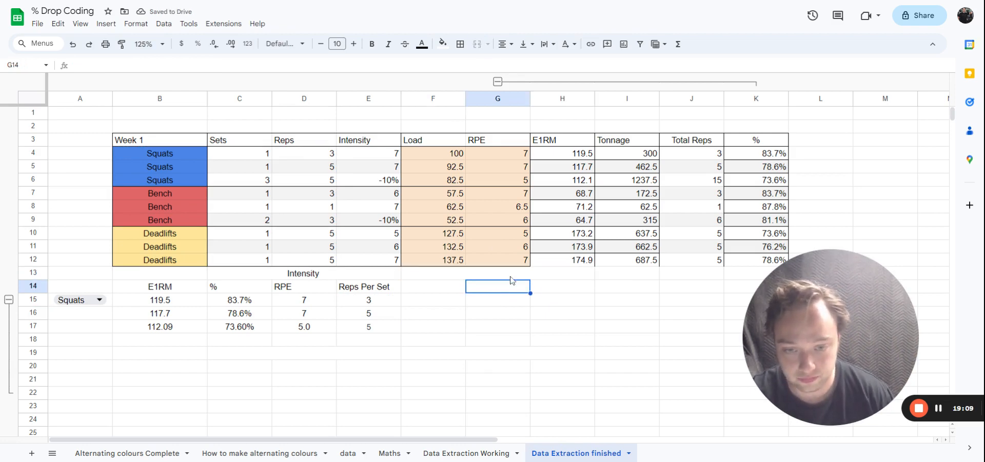
double_click(510, 277)
type("Volume")
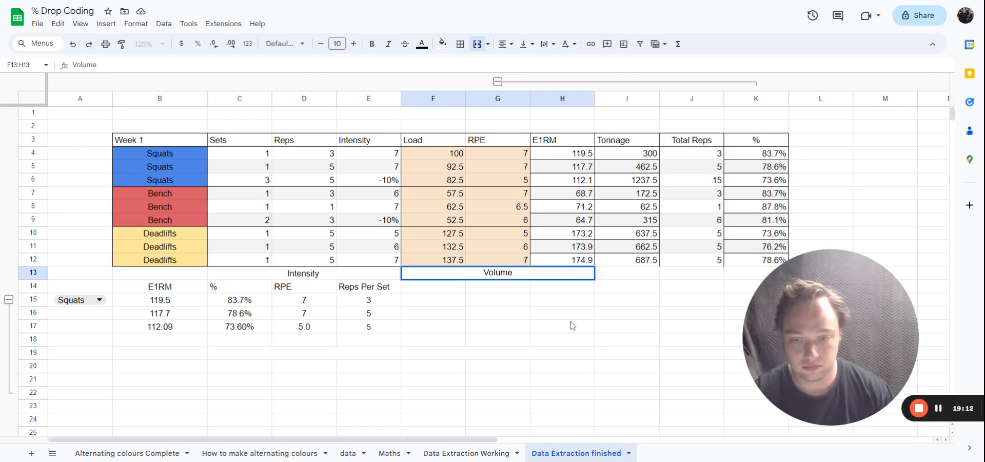
key("Return")
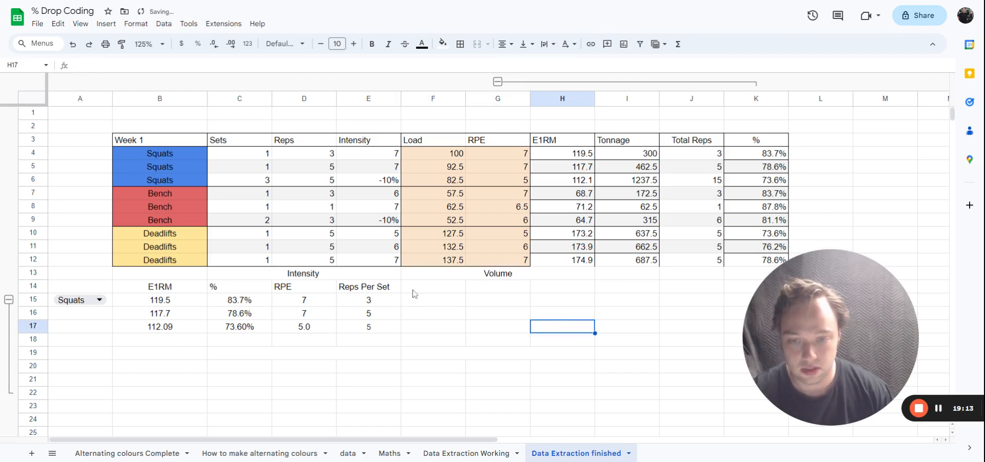
Enter the heading Tonnage in F14
left_click(429, 291)
type("Tonnage")
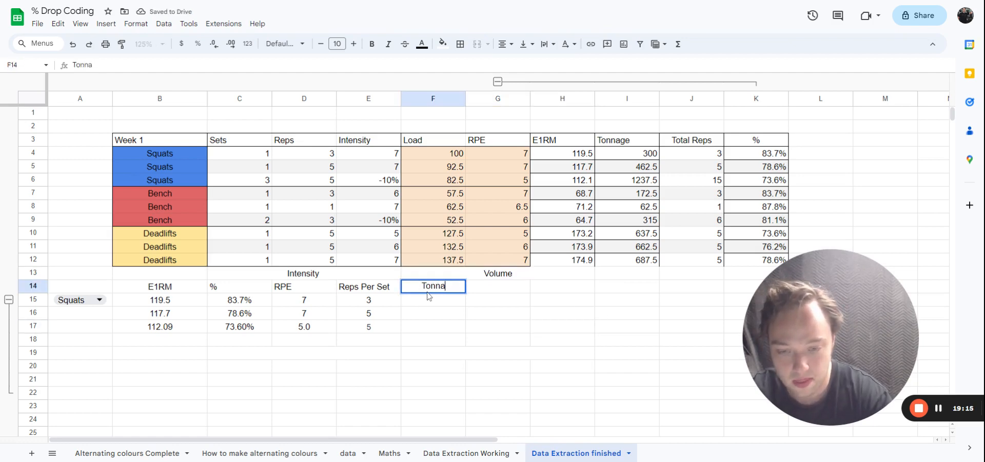
left_click(532, 299)
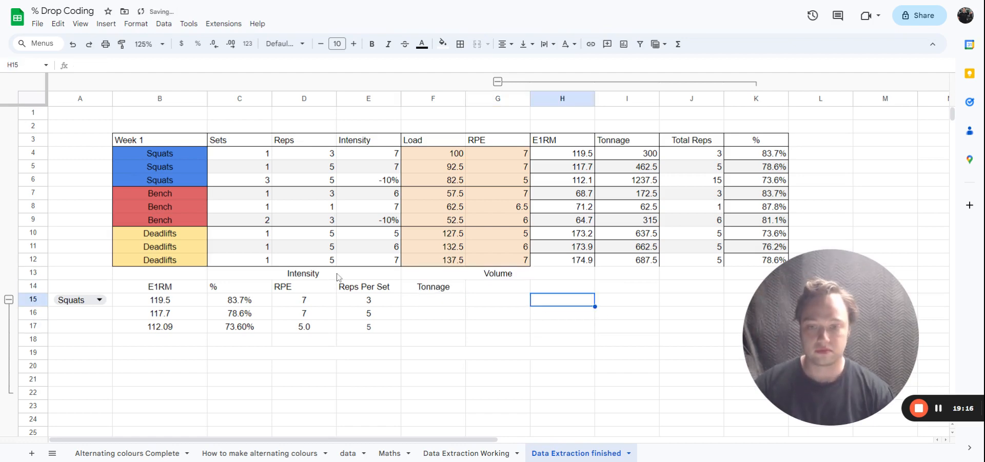
Copy the E15 FILTER formula into F15 and change its returned range to the Tonnage column, I4:I12
left_click(370, 303)
mouse_move(401, 306)
left_mouse_down()
mouse_move(452, 299)
mouse_move(439, 299)
left_mouse_up()
left_click(431, 302)
double_click(441, 303)
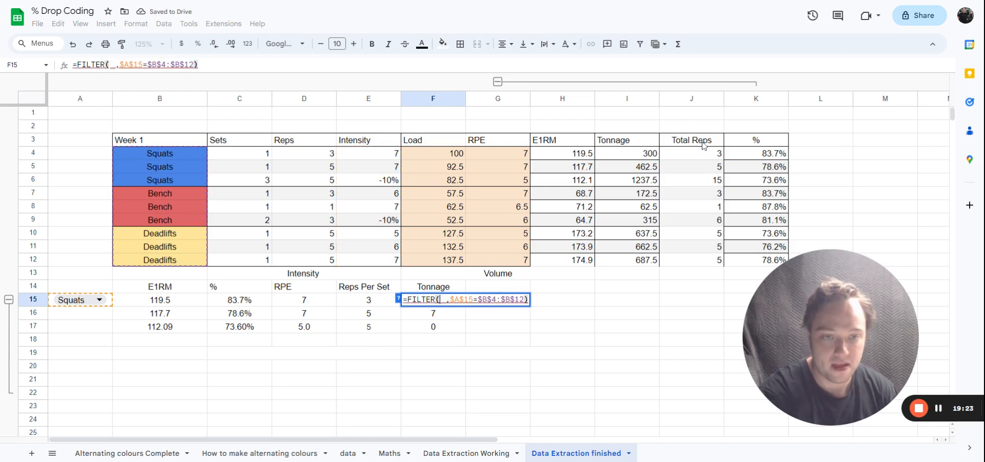
left_click_drag(636, 155, 635, 269)
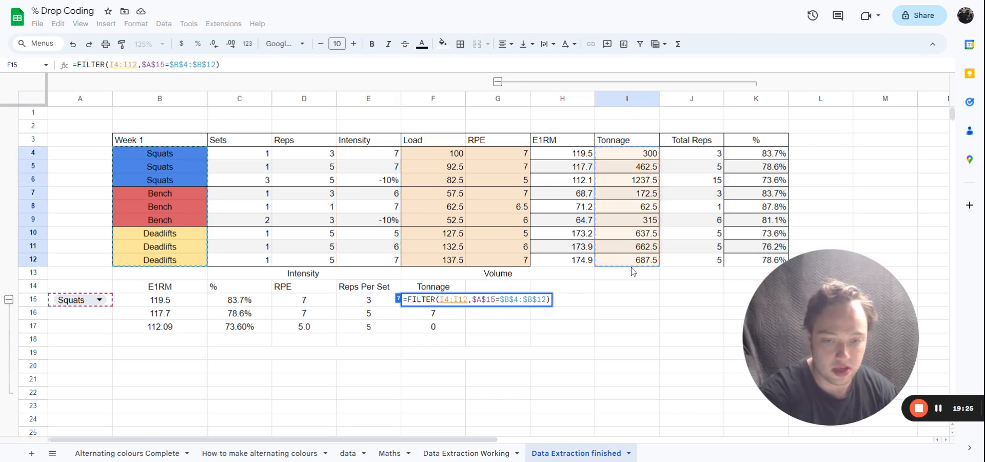
key("Return")
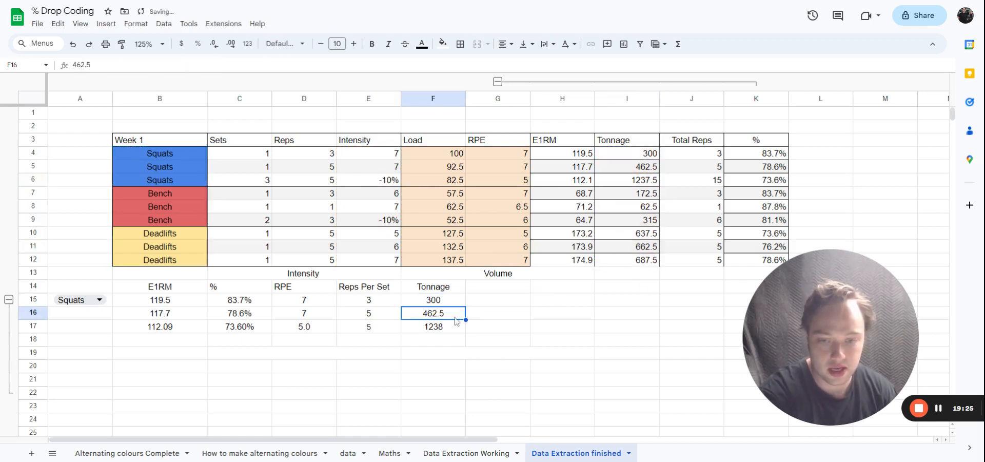
Enter the heading No Sets in G14
left_click(486, 291)
type("N")
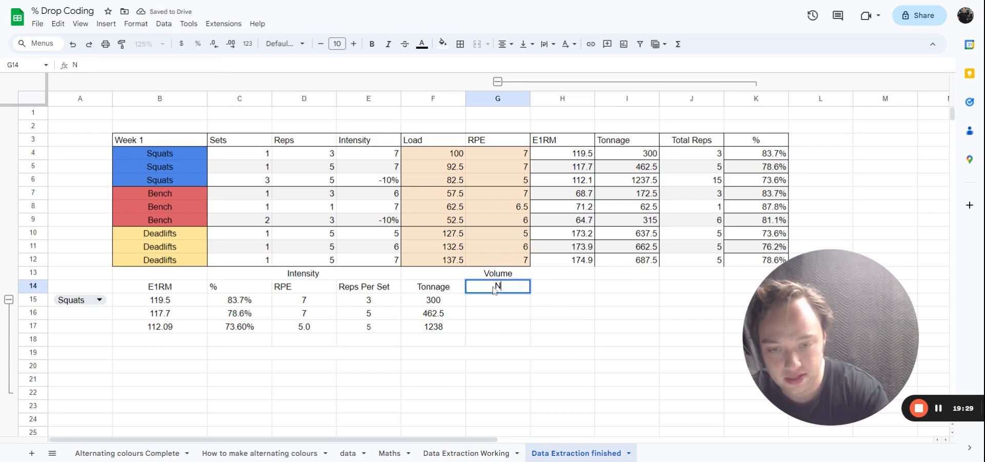
type("o Set")
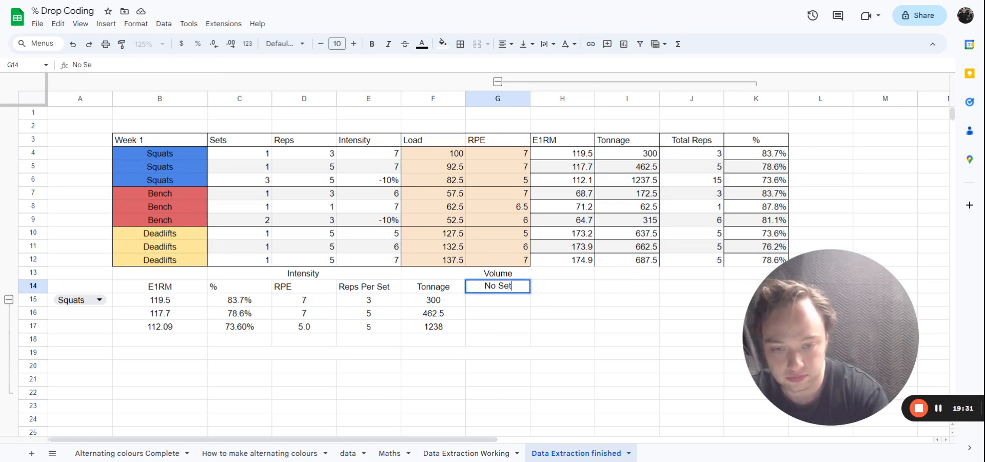
type("s")
left_click(540, 311)
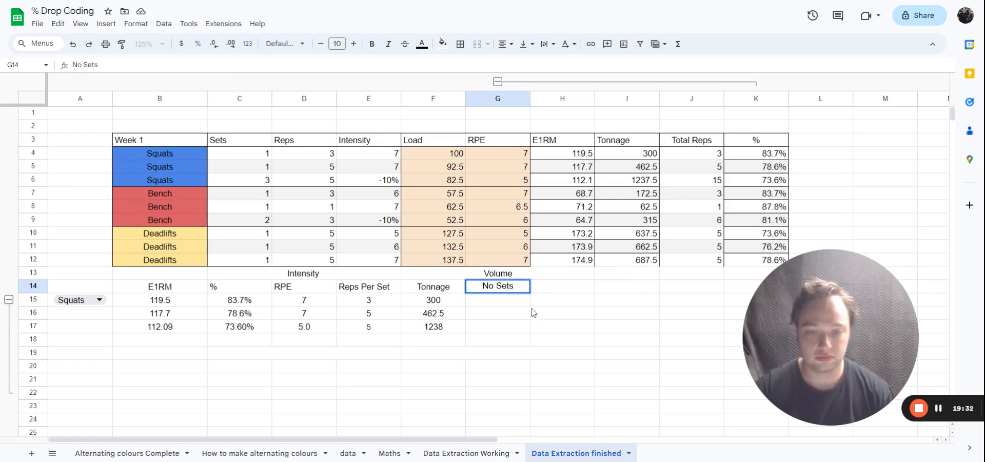
Copy the F15 FILTER formula into G15 and change its returned range to the Sets column, C4:C12
left_click(449, 299)
mouse_move(466, 306)
left_mouse_down()
mouse_move(523, 300)
mouse_move(504, 300)
left_mouse_up()
double_click(502, 305)
key("BackSpace")
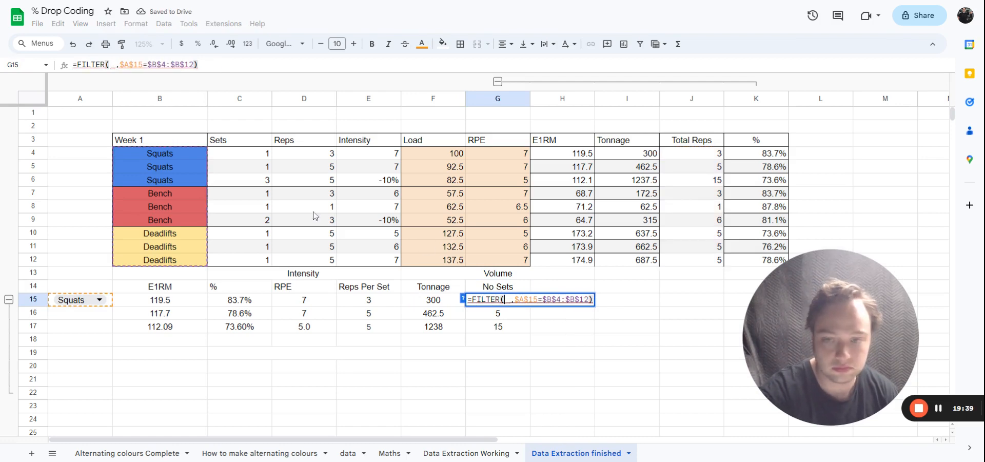
left_click_drag(251, 155, 249, 264)
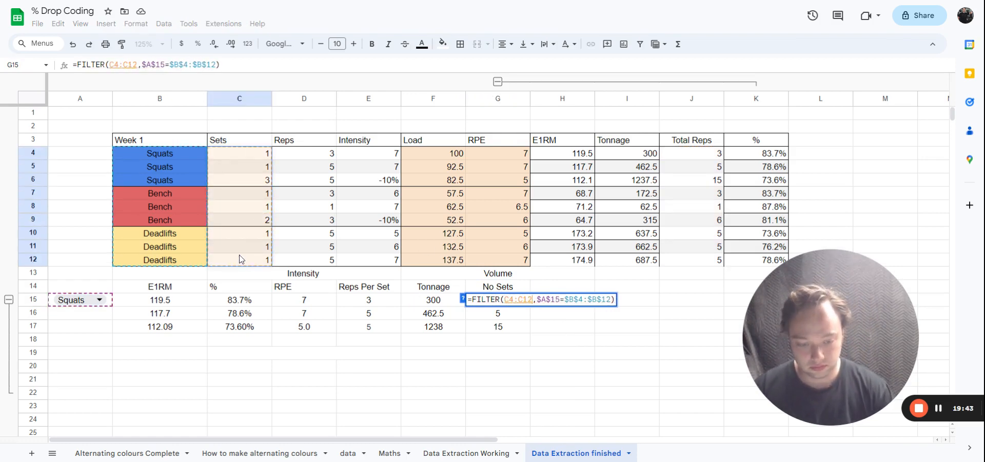
key("Return")
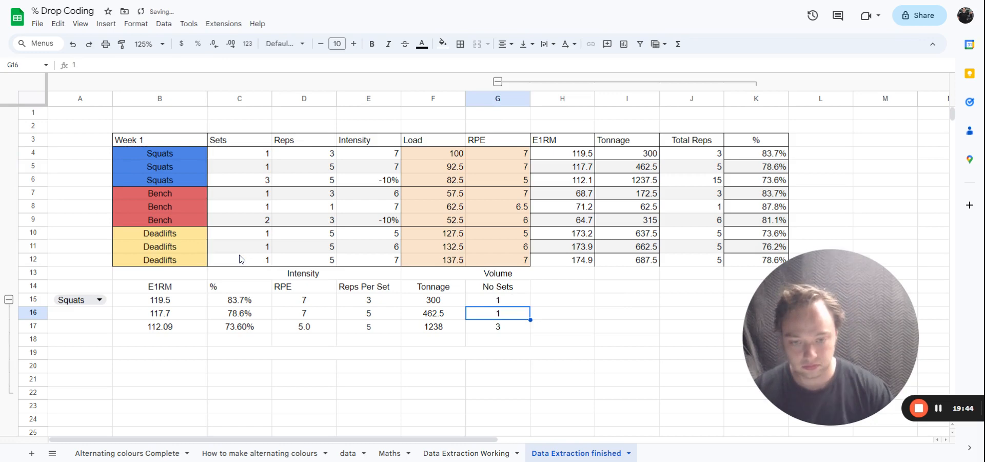
Enter the heading Cumulative Reps in H14
left_click(539, 291)
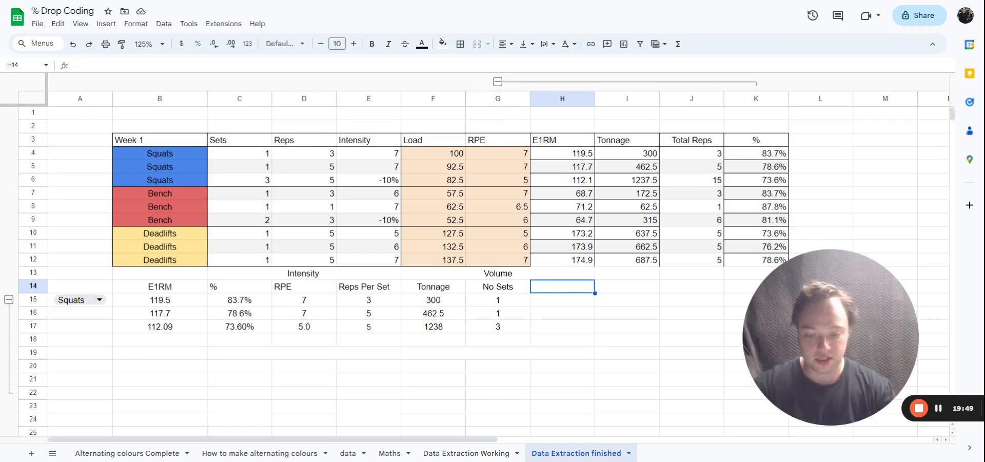
type("Cumult")
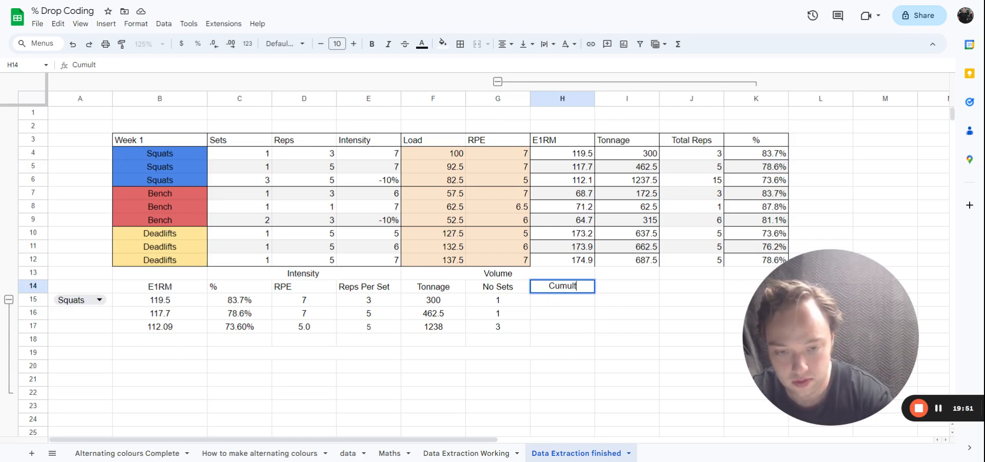
key("BackSpace")
type("at")
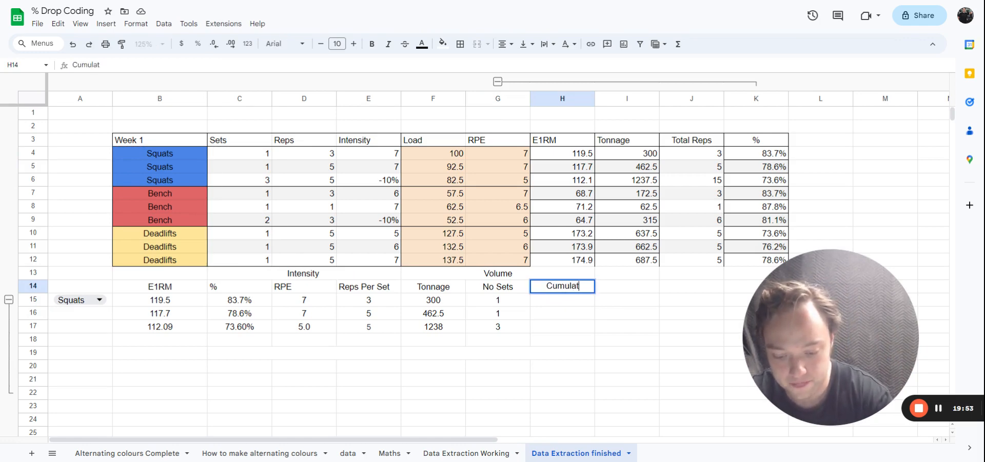
type("ive Reps")
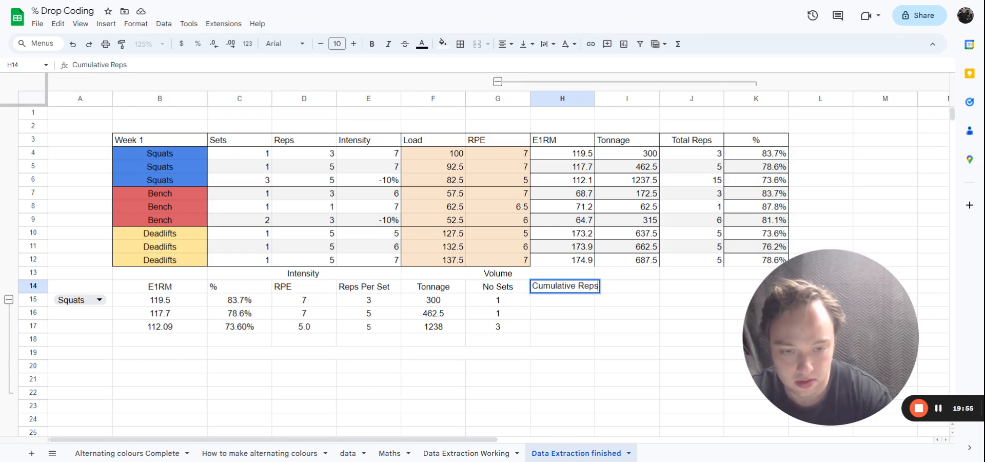
left_click(639, 369)
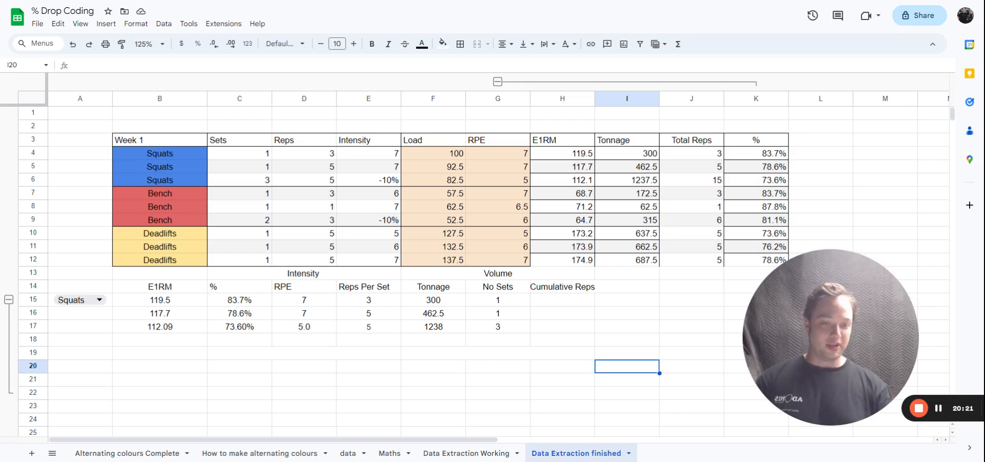
left_click(564, 303)
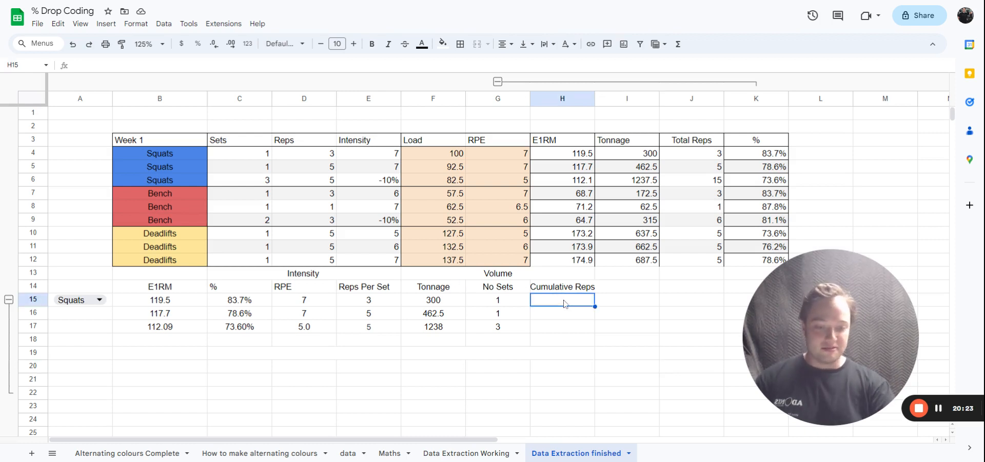
type("=")
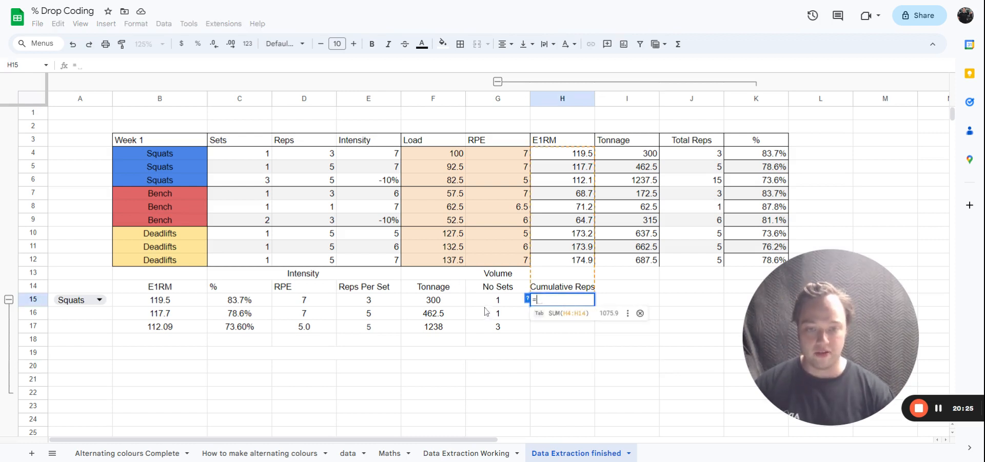
left_click(496, 302)
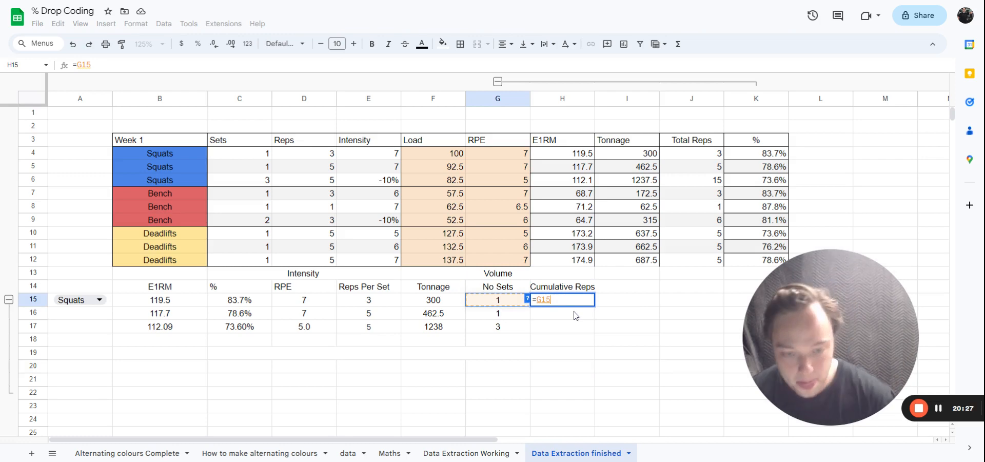
key("Escape")
left_click(571, 336)
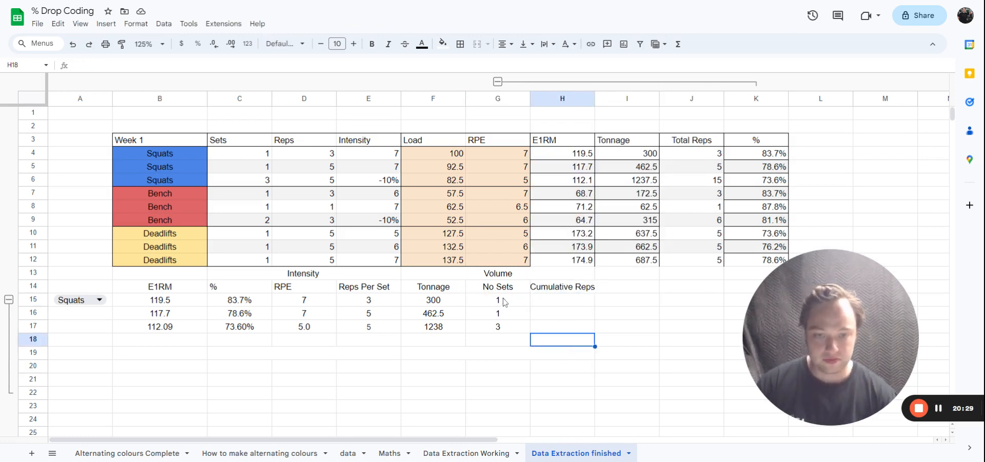
Copy the G15 FILTER formula into H15 and change its returned range to the Total Reps column, J4:J12
left_click(505, 302)
left_click(561, 305, "shift")
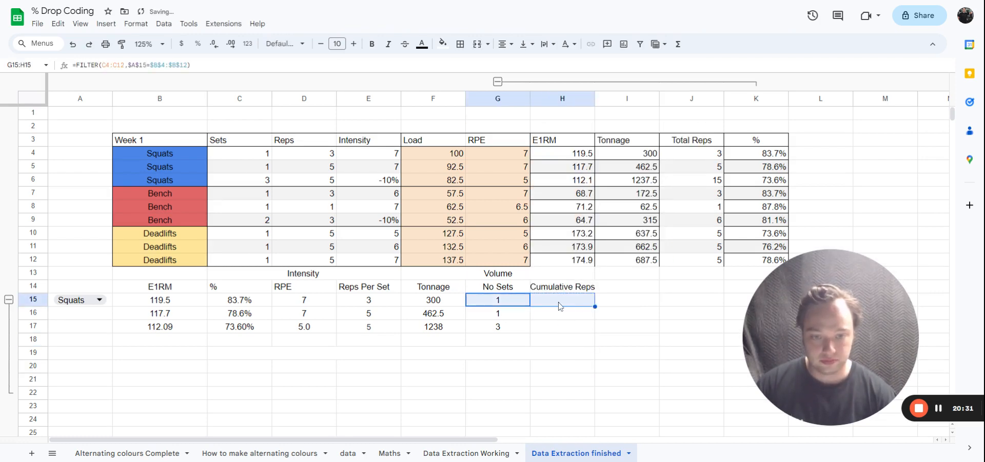
key("ctrl+r")
double_click(561, 303)
left_click_drag(597, 300, 569, 300)
key("BackSpace")
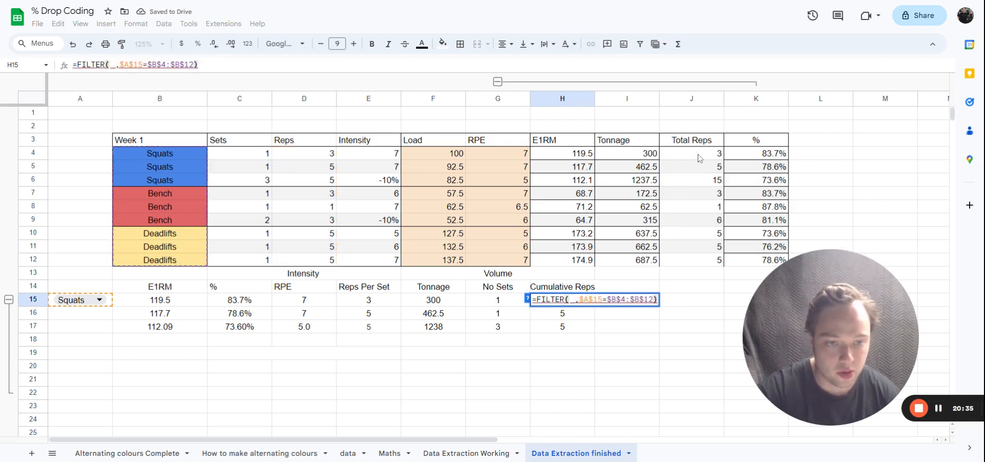
left_click_drag(699, 154, 691, 267)
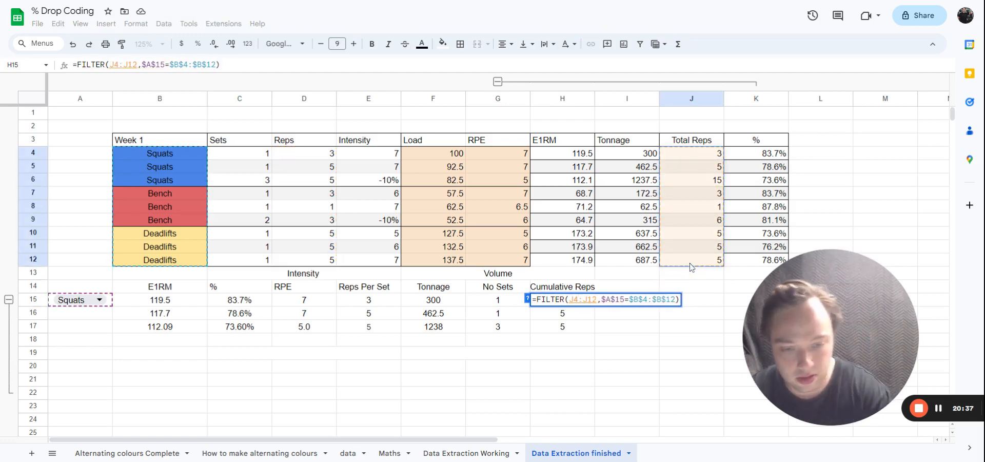
key("Return")
left_click(656, 329)
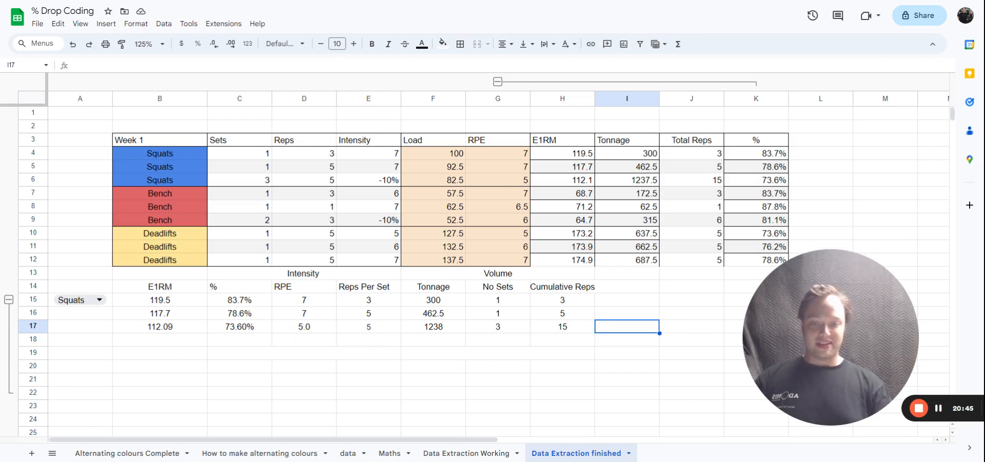
Move the merged cell C19:E19 up to C18:E18 and enter the heading Averages in it
left_click_drag(338, 355, 261, 351)
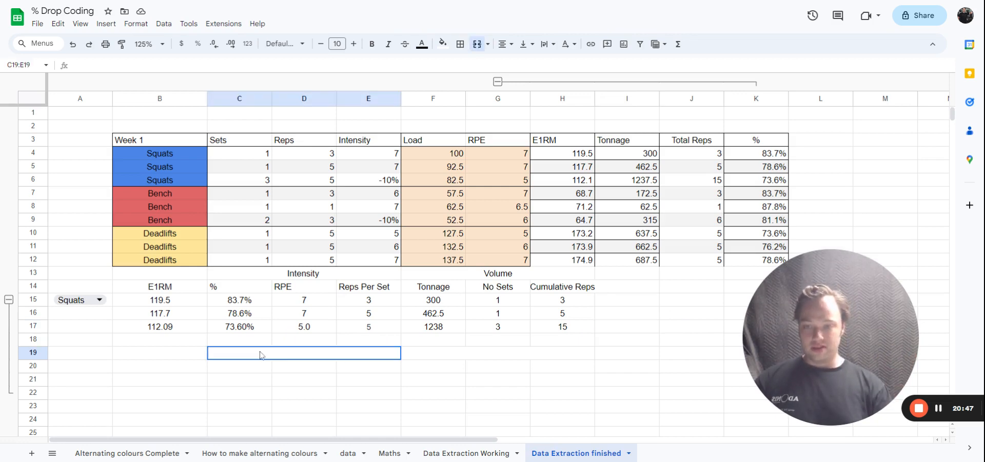
right_click(260, 351)
left_click(315, 102)
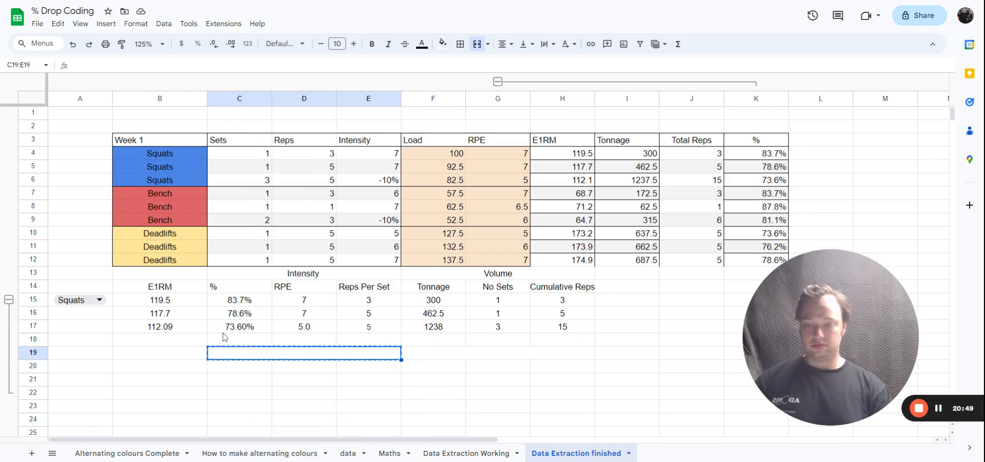
left_click(223, 340)
right_click(223, 340)
left_click(247, 135)
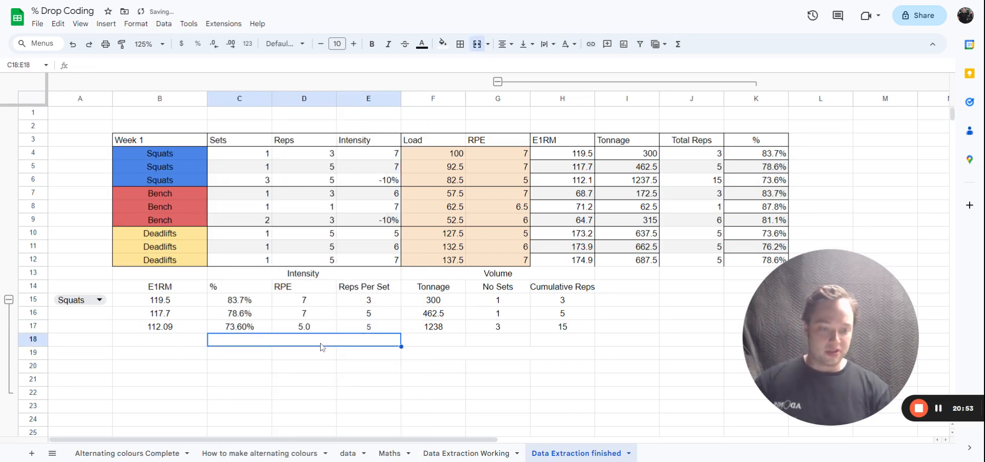
type("Av")
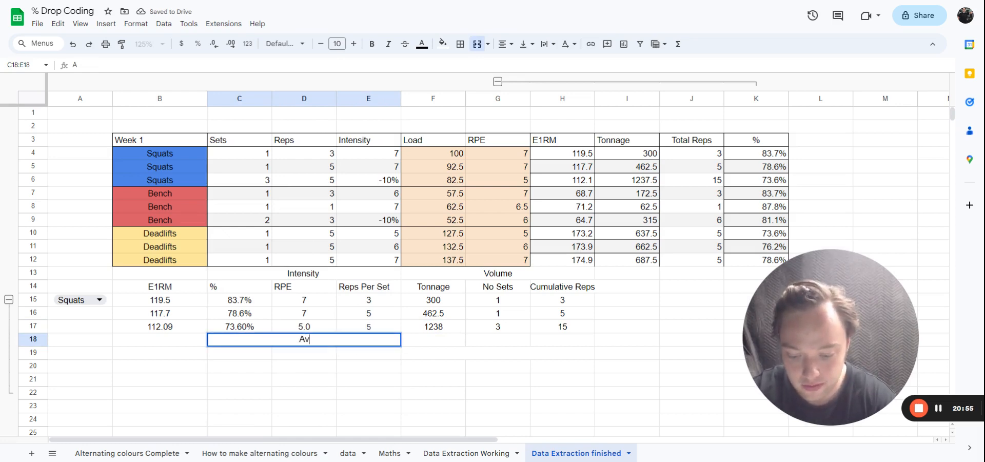
type("erages")
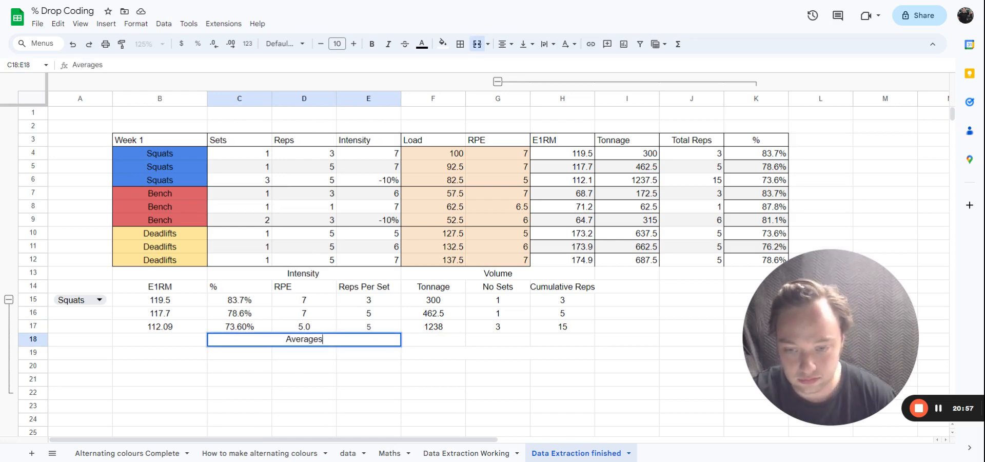
Move the merged cell F19:H19 up to F18:H18 and enter the heading Total in it
left_click_drag(441, 352, 593, 356)
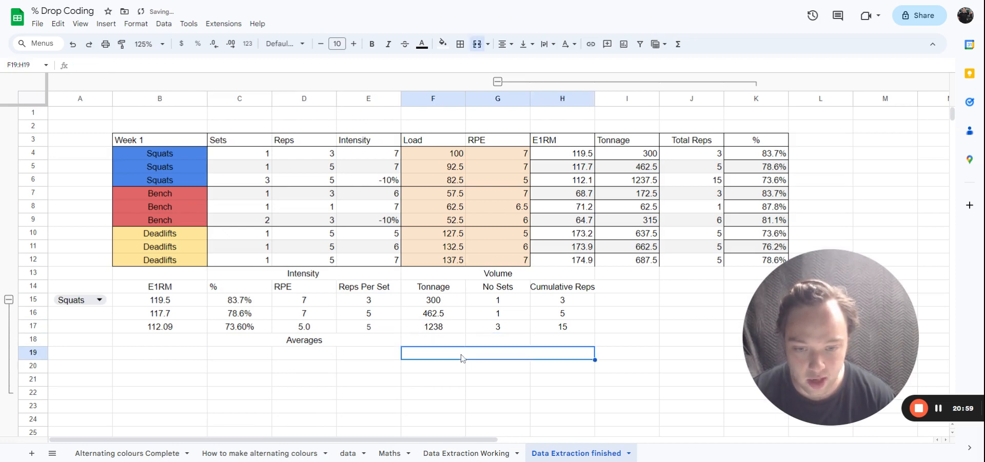
right_click(461, 353)
left_click(487, 118)
left_click(452, 340)
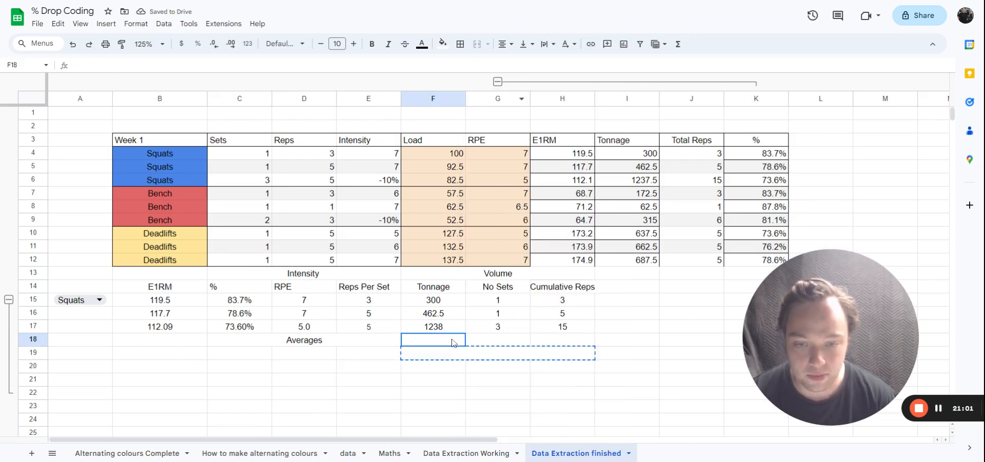
right_click(452, 340)
left_click(480, 135)
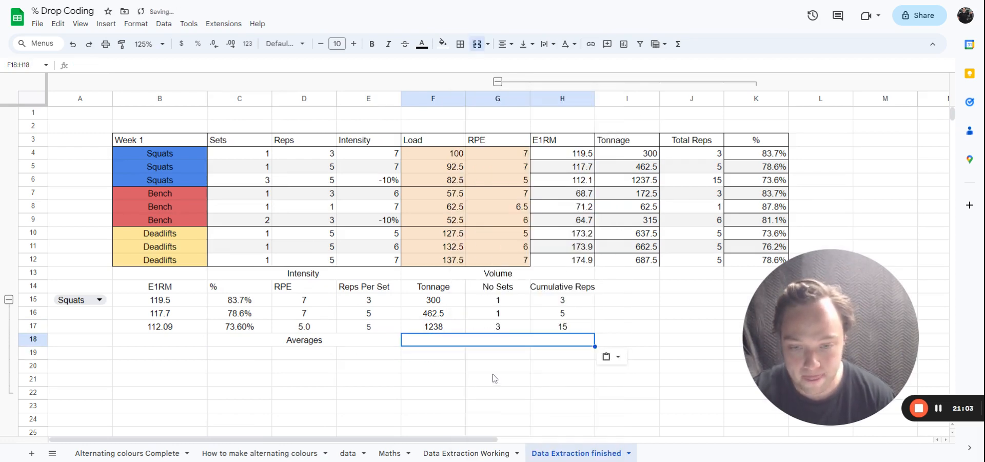
type("Total")
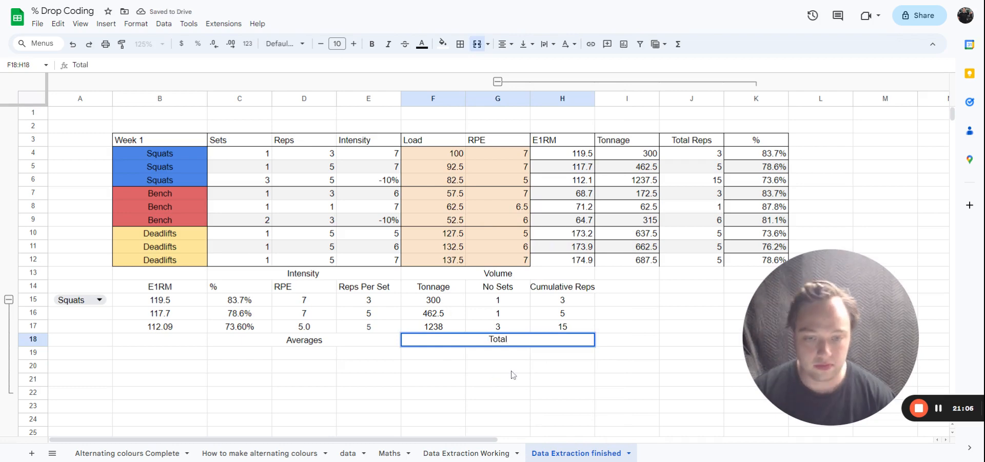
left_click(633, 291)
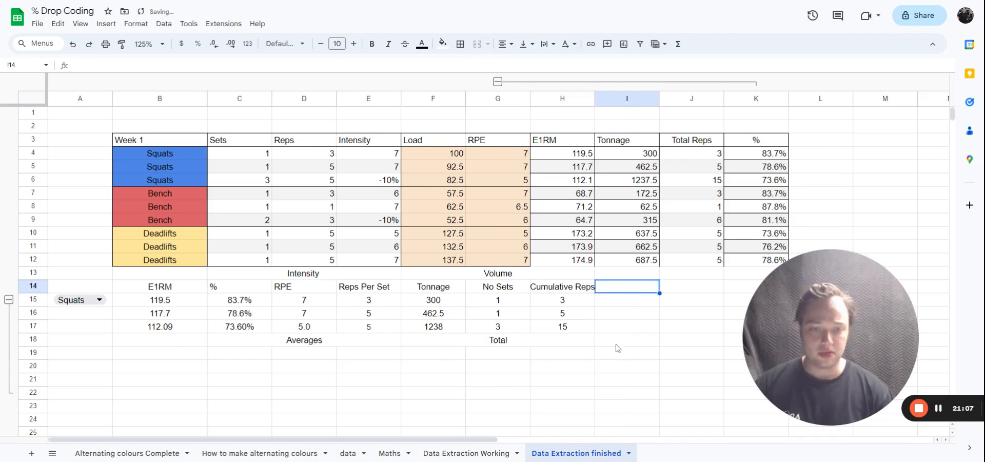
Total the Cumulative Reps in H19 with a SUM formula over H15:H17
left_click(569, 358)
type("=sum")
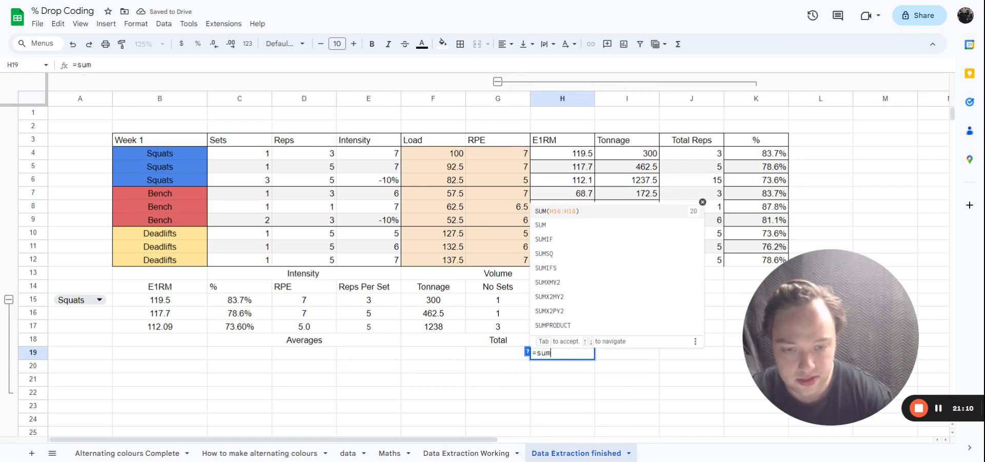
left_click(563, 213)
double_click(576, 355)
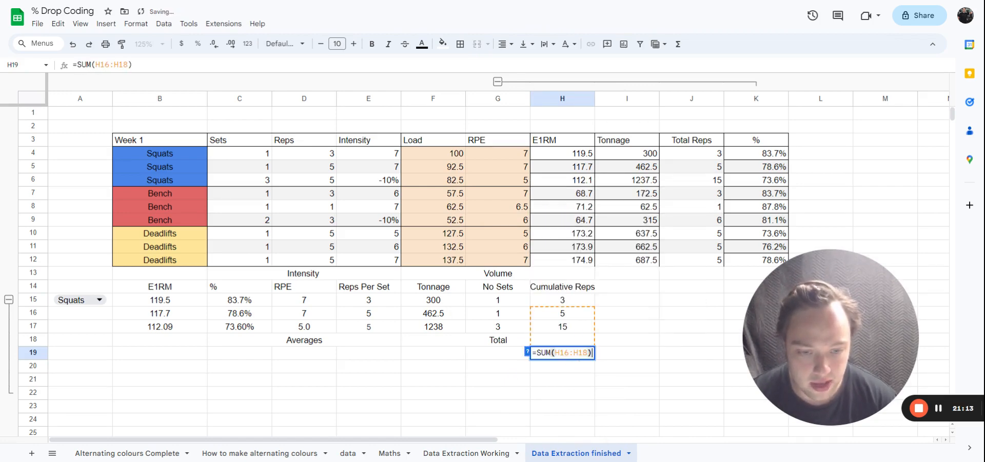
left_click_drag(588, 353, 555, 353)
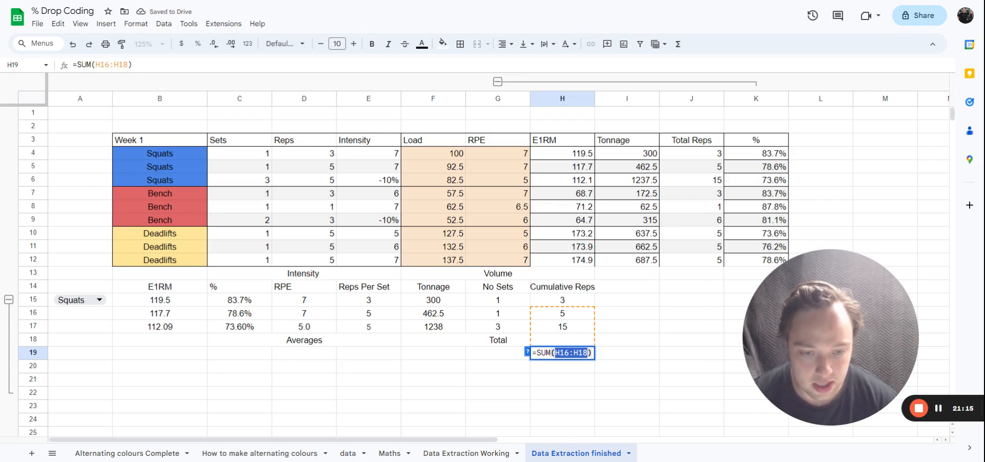
key("BackSpace")
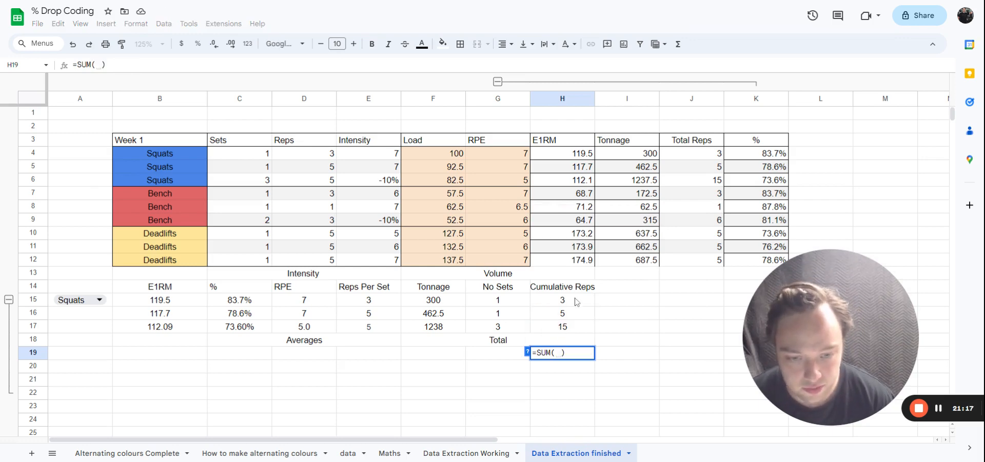
left_click_drag(577, 300, 574, 331)
key("Return")
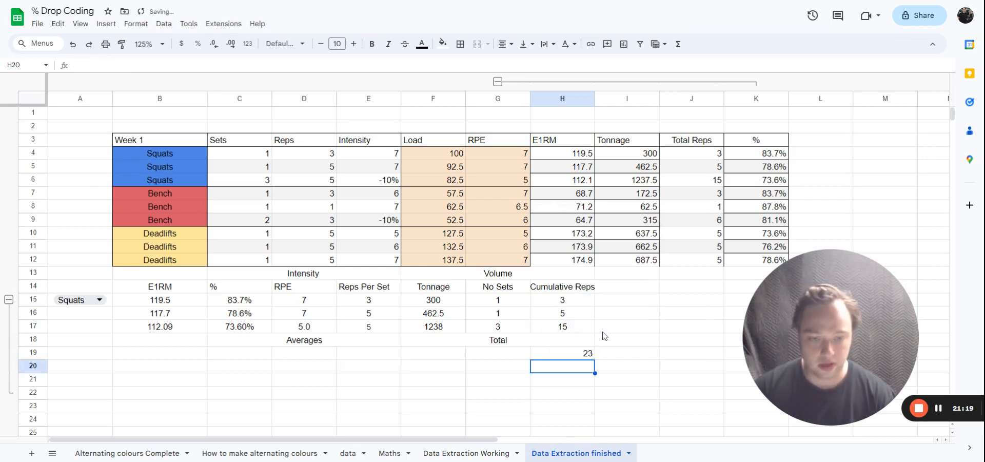
Fill the H19 SUM formula across to G19 and F19 to total the sets and tonnage
left_click(582, 354)
double_click(538, 354)
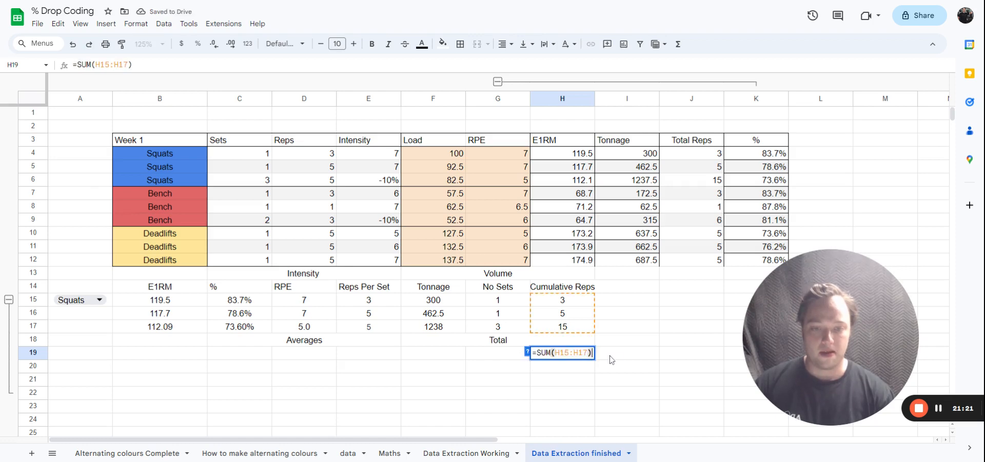
left_click(610, 356)
left_click(580, 356)
left_click_drag(596, 359, 460, 362)
left_click(479, 383)
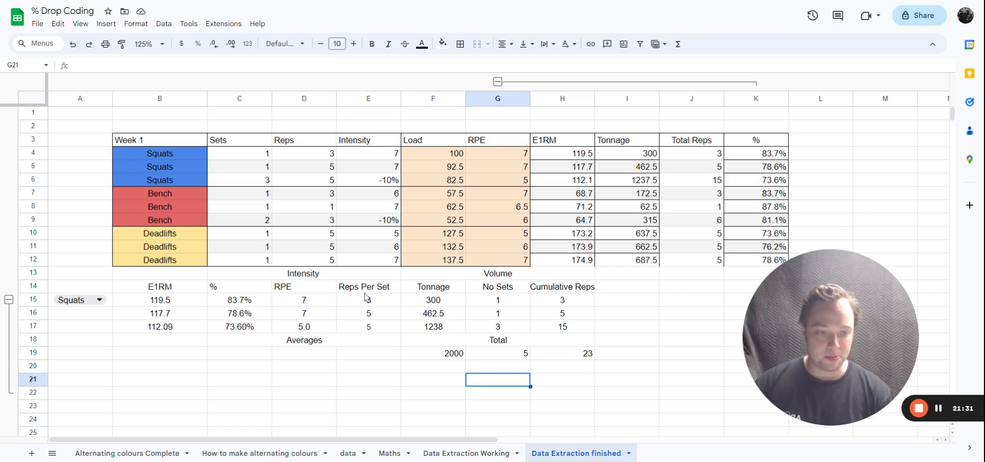
Calculate the average reps per set in E19 by dividing total reps by total sets, =H19/G19
left_click(384, 355)
type("=")
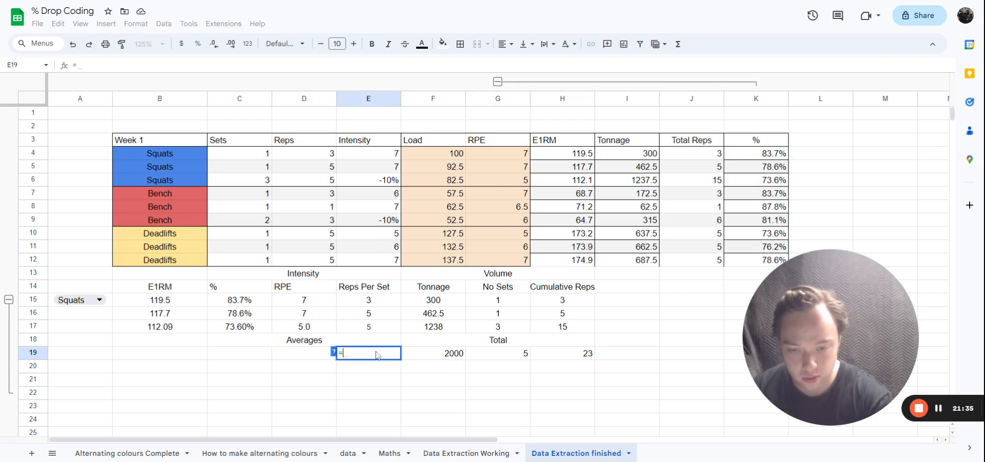
left_click(574, 359)
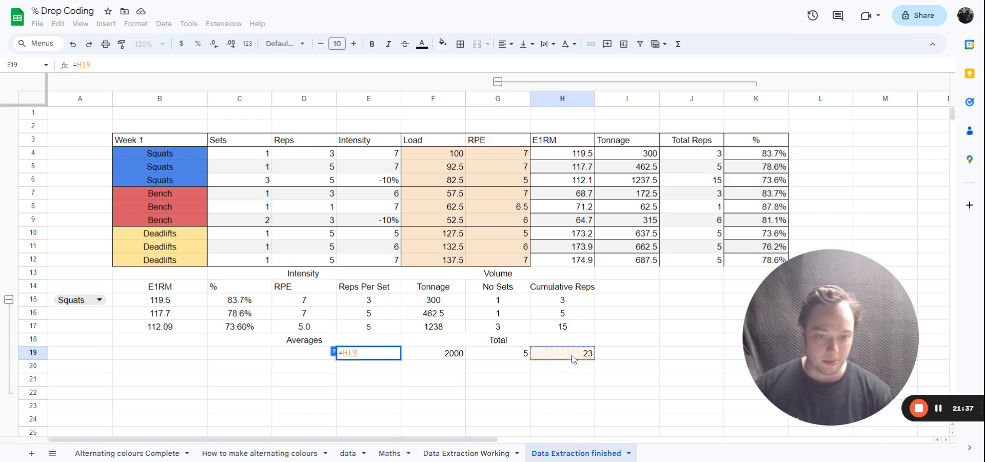
type("/")
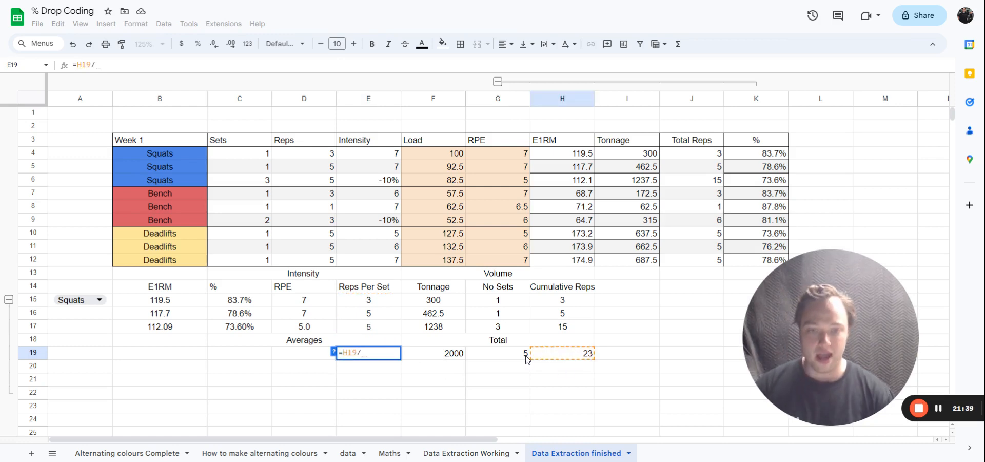
left_click(515, 356)
key("Return")
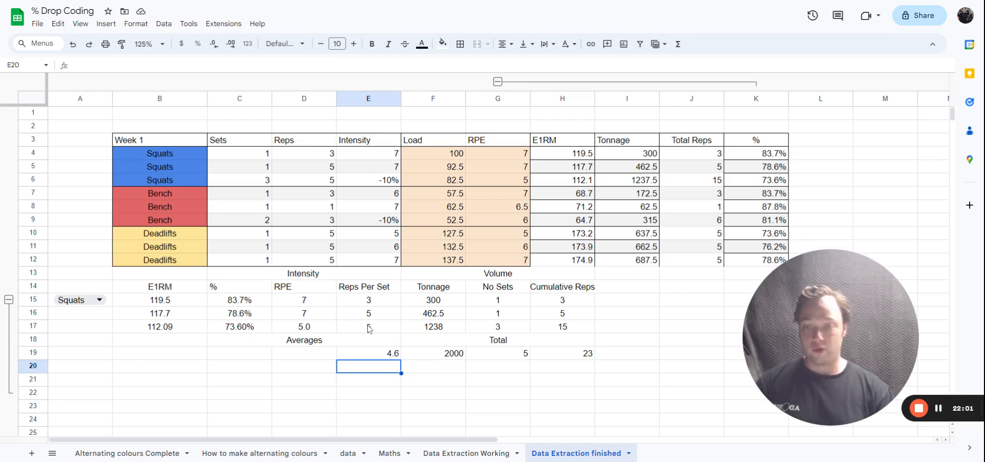
Calculate the average RPE in D19 with an AVERAGE formula over D15:D17
left_click(322, 356)
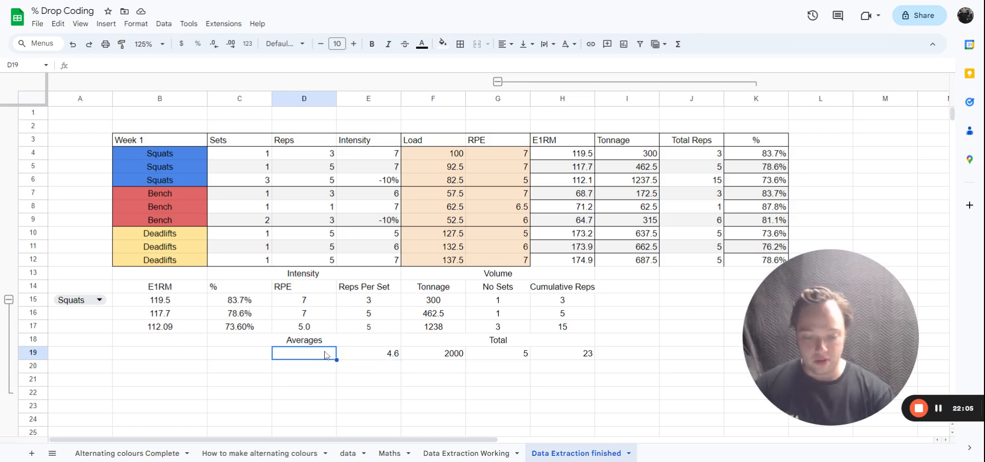
type("=aver")
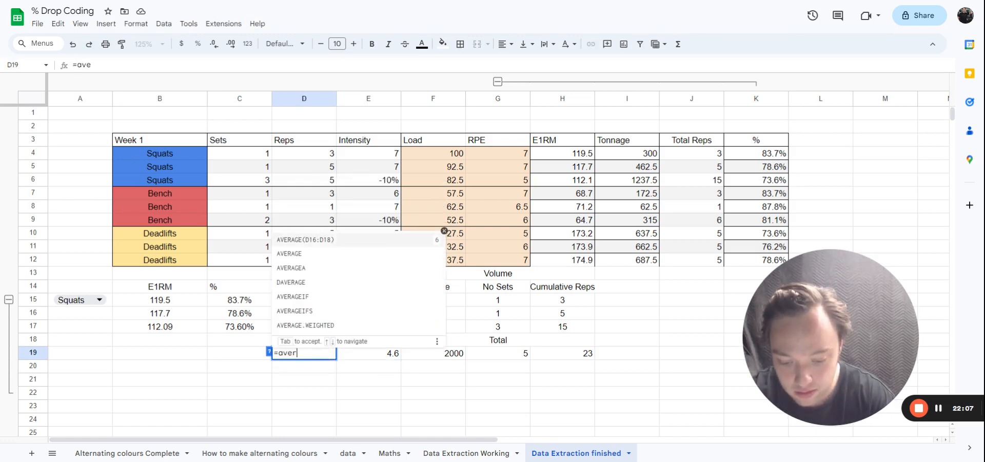
type("age")
key("Tab")
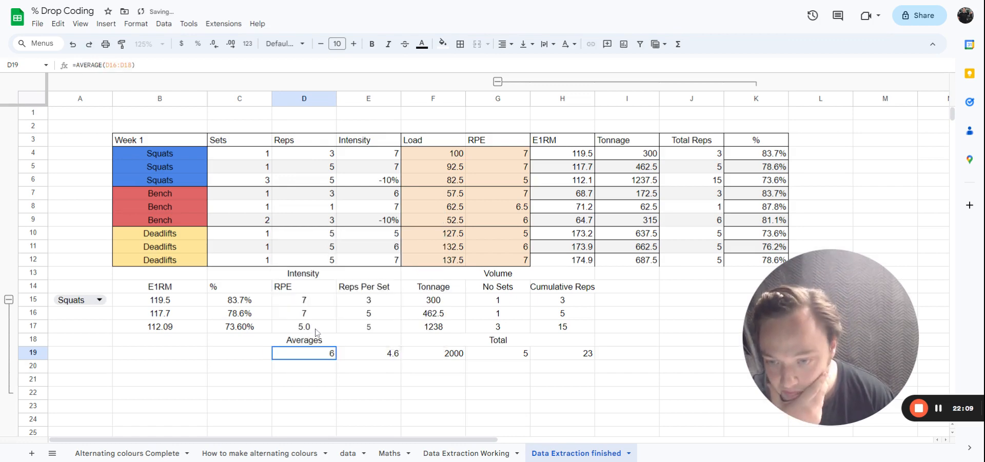
double_click(315, 358)
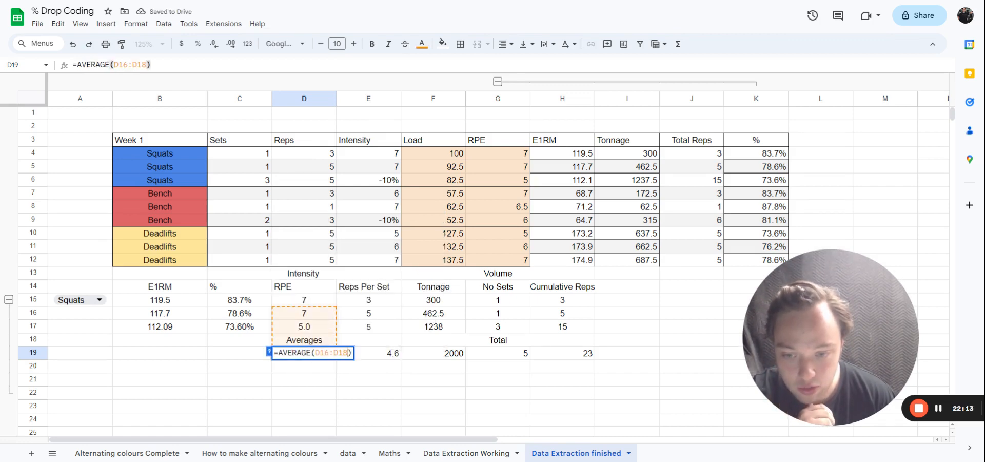
key("BackSpace")
key("BackSpace")
key("BackSpace")
key("BackSpace")
key("BackSpace")
key("BackSpace")
key("BackSpace")
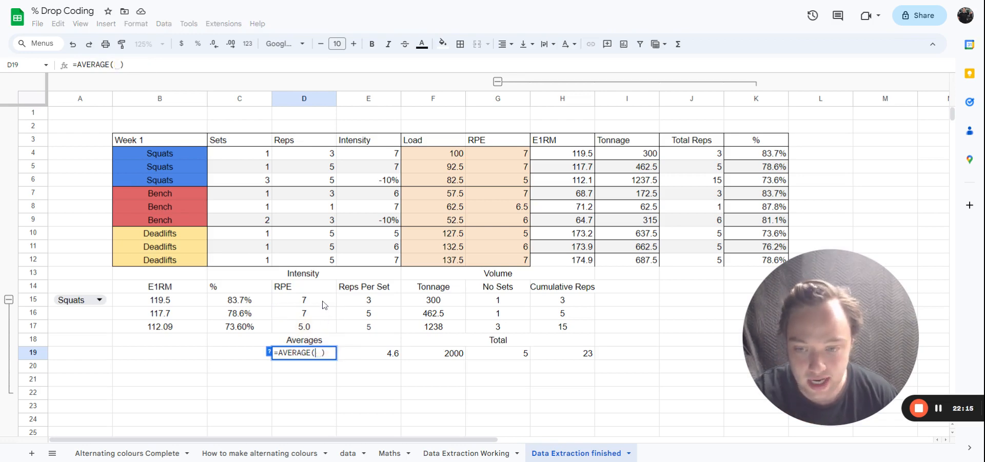
left_click_drag(323, 305, 326, 331)
key("Return")
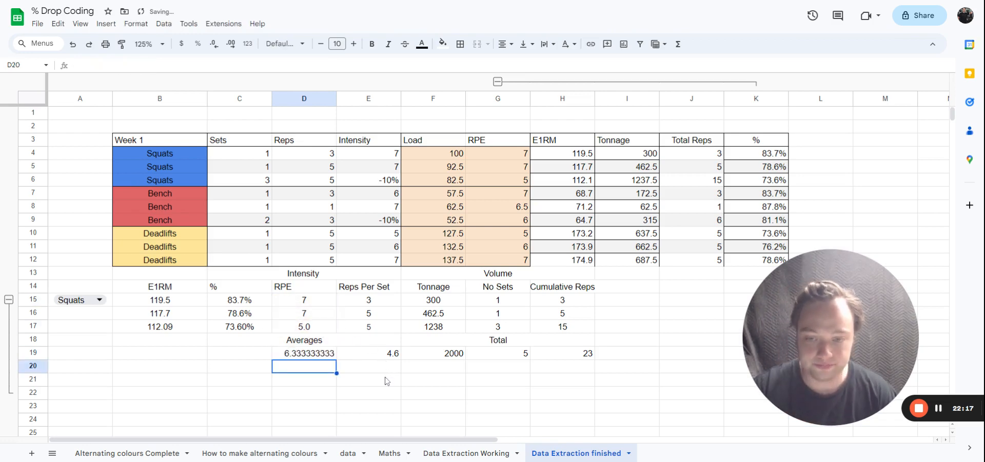
Replace the D19 average with a sum of each RPE multiplied by its number of sets, covering D15:D17 and G15:G17
left_click(324, 356)
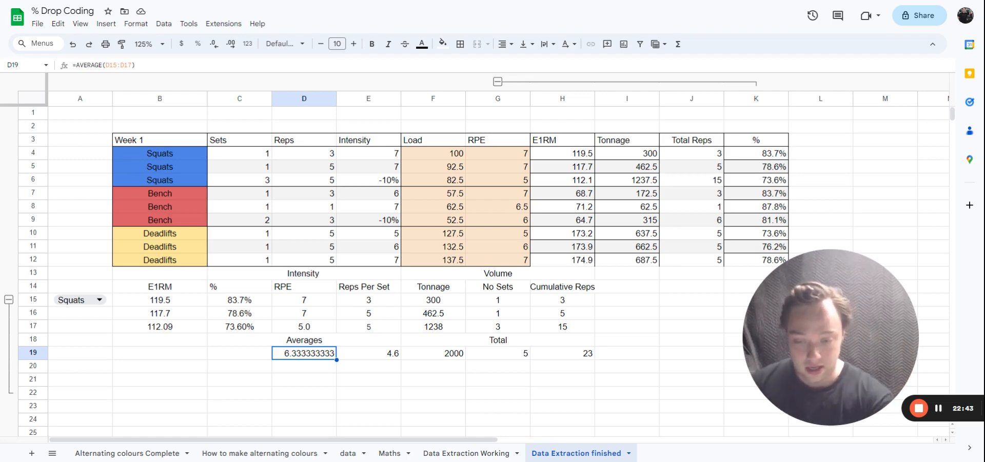
key("Delete")
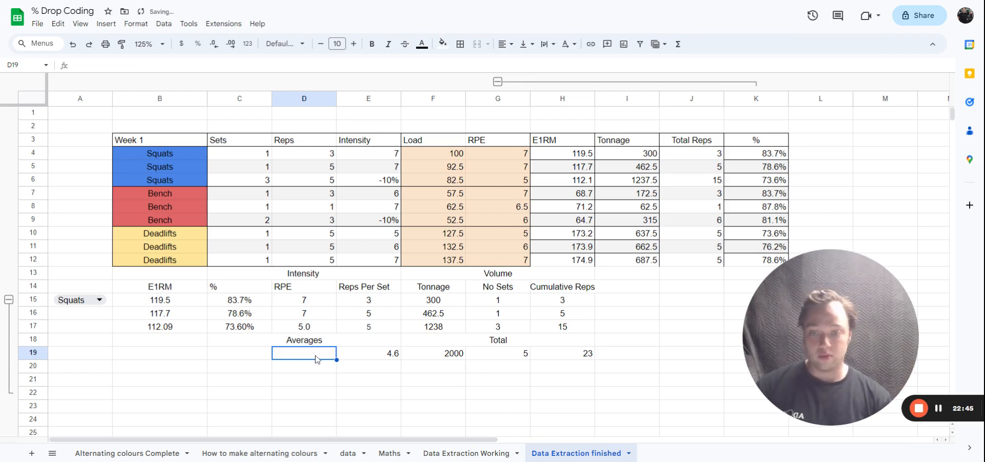
type("=")
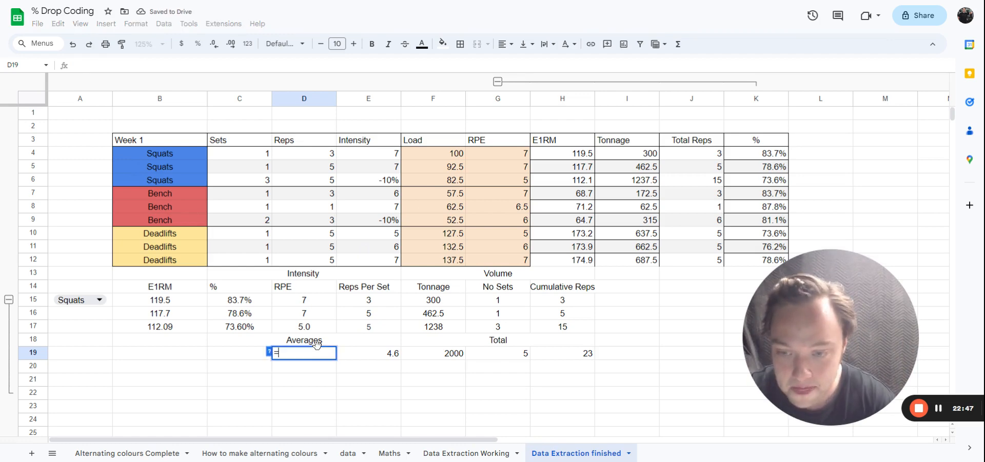
type("(")
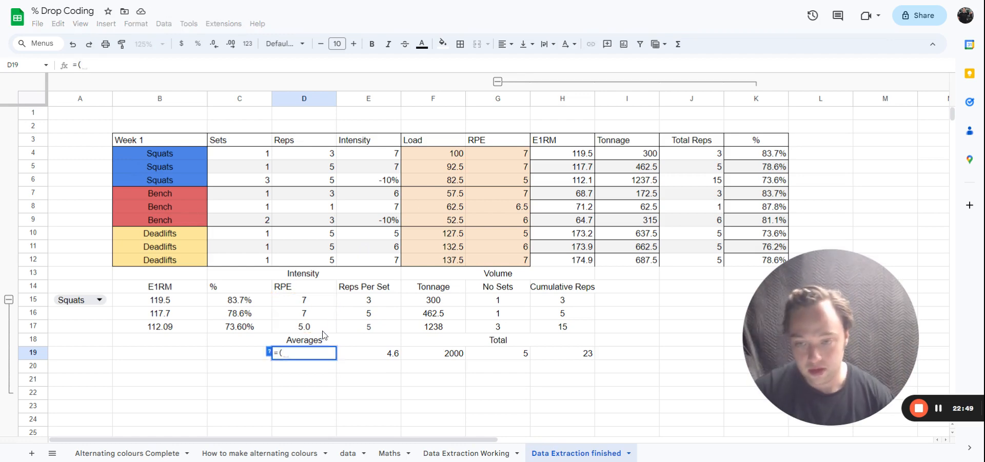
left_click(327, 301)
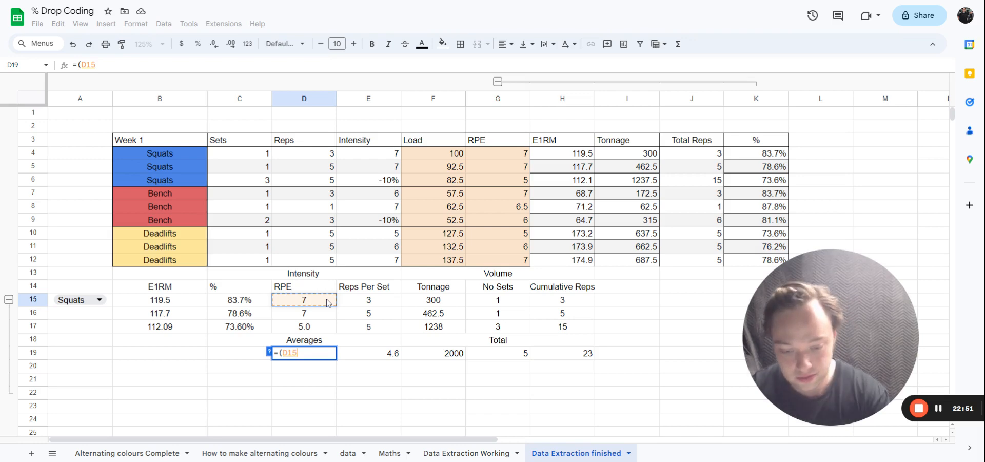
type("*")
left_click(493, 305)
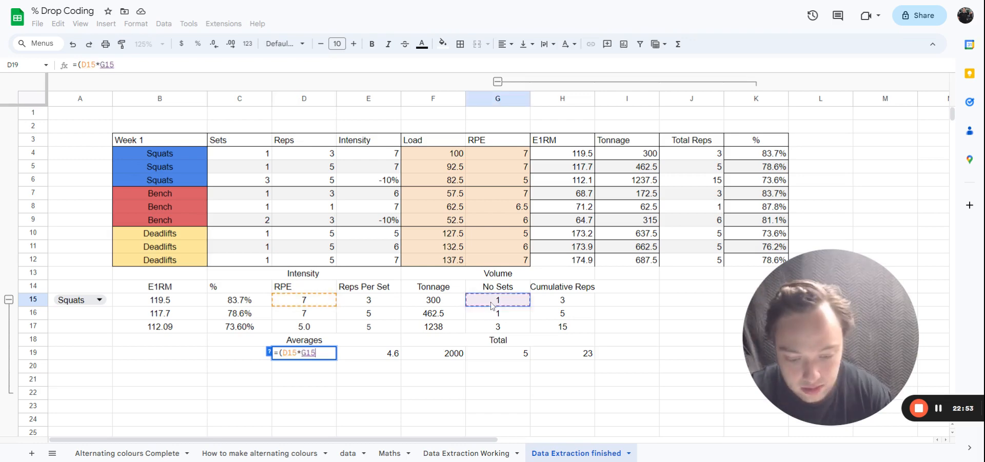
type(")+")
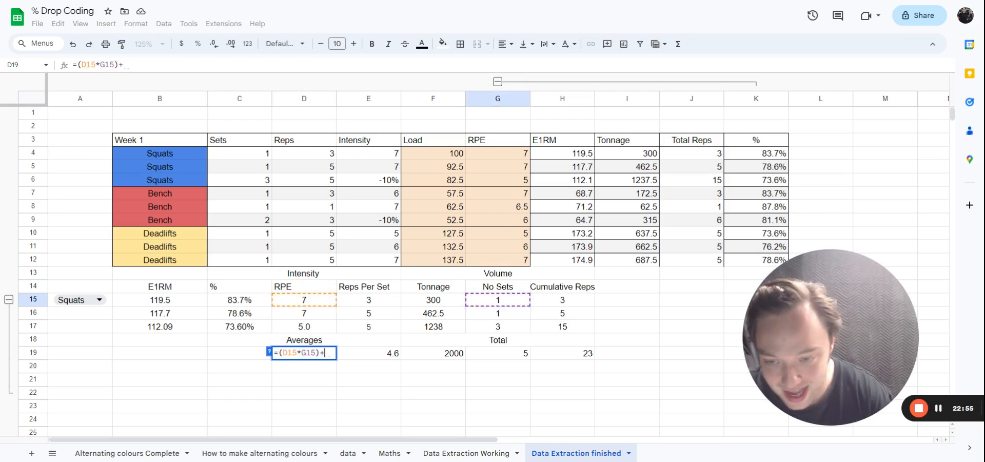
left_click(318, 318)
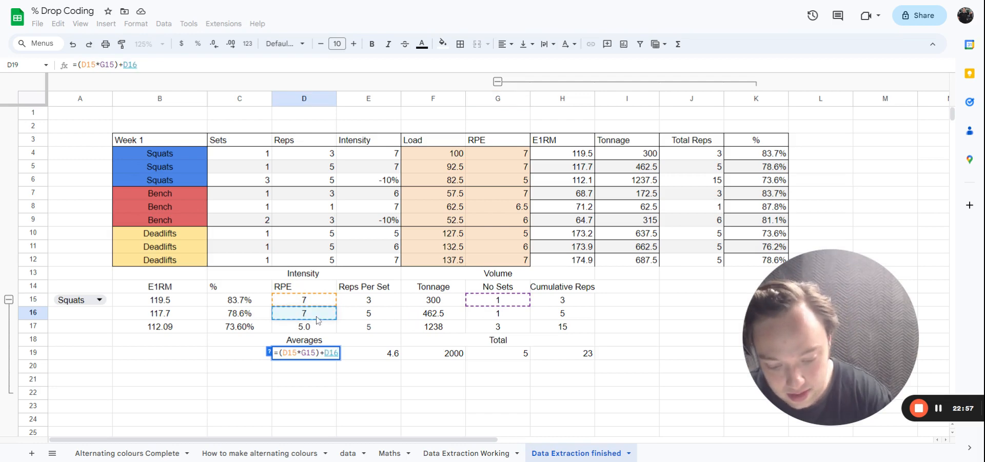
type("*")
left_click(495, 314)
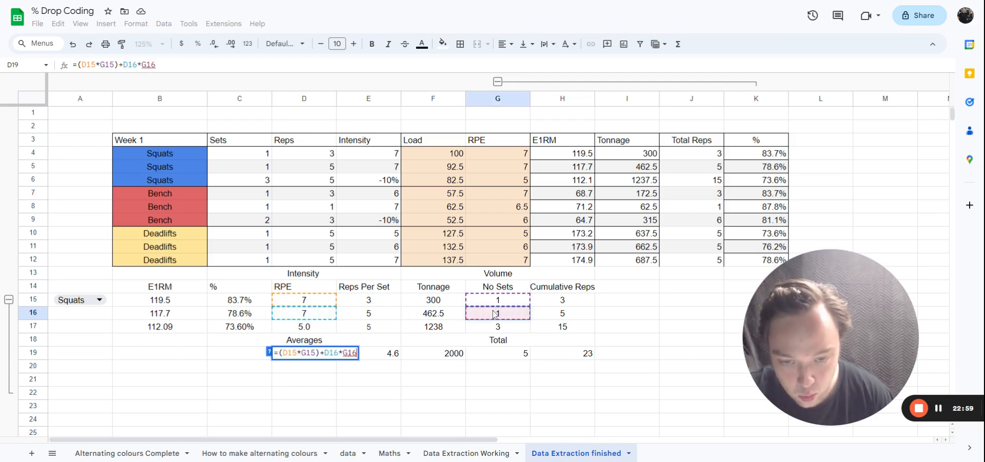
type("+")
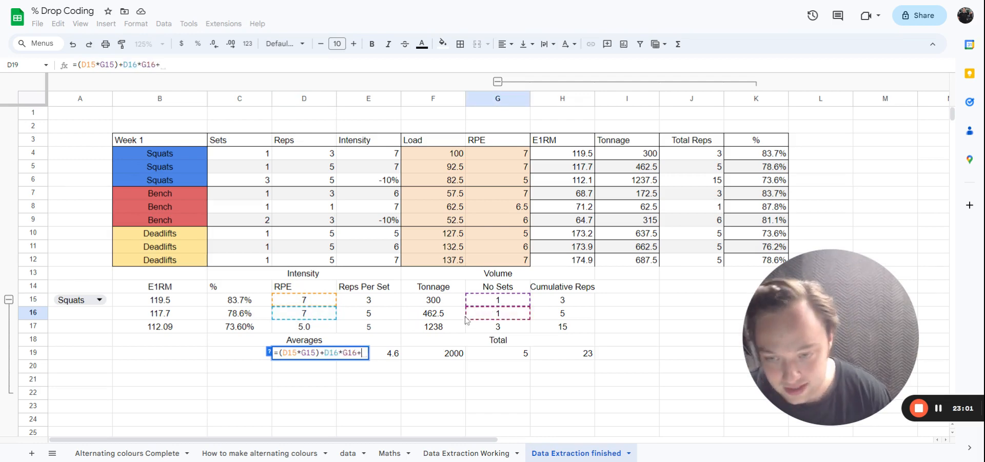
left_click(301, 328)
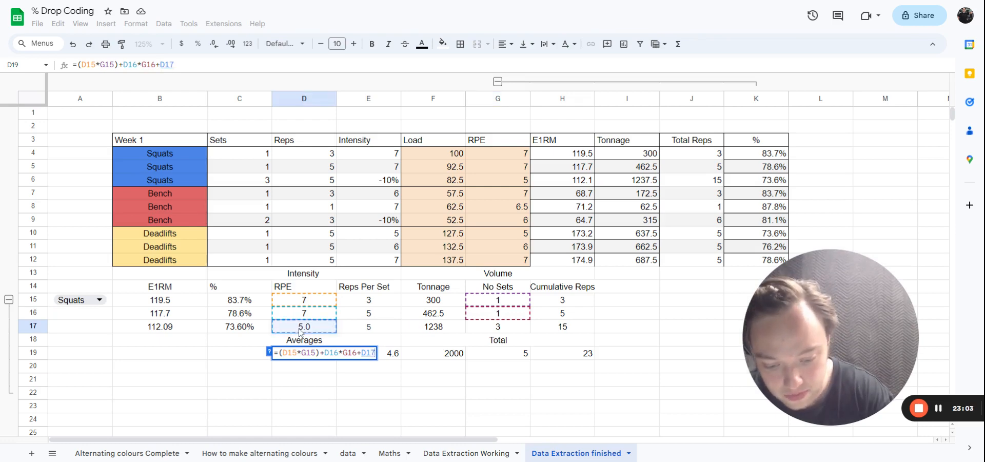
type("*")
left_click(500, 328)
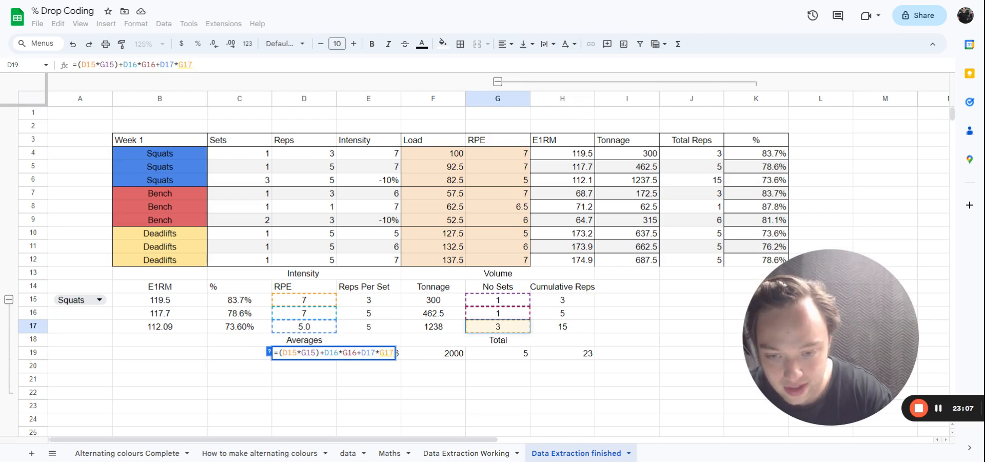
type(")")
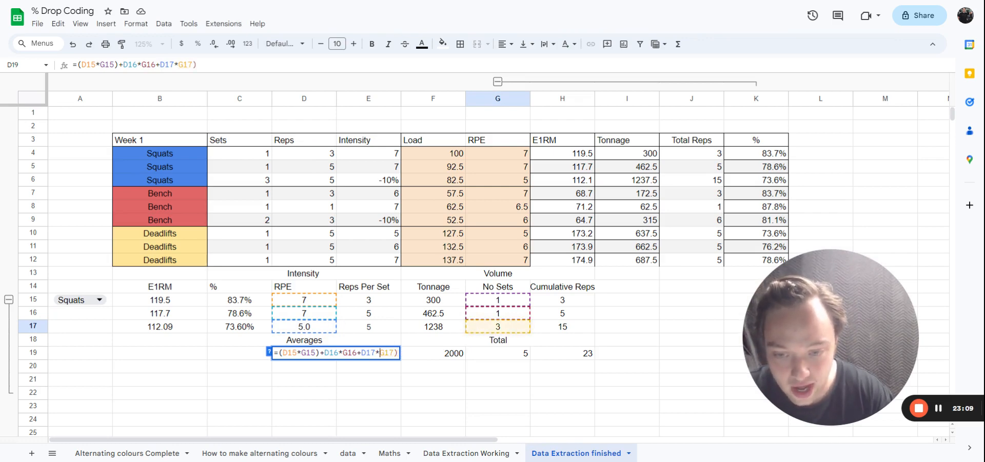
Enclose the D16*G16 and D17*G17 products of the D19 formula in their own parentheses
key("Left")
key("Left")
key("Left")
key("Left")
type("(")
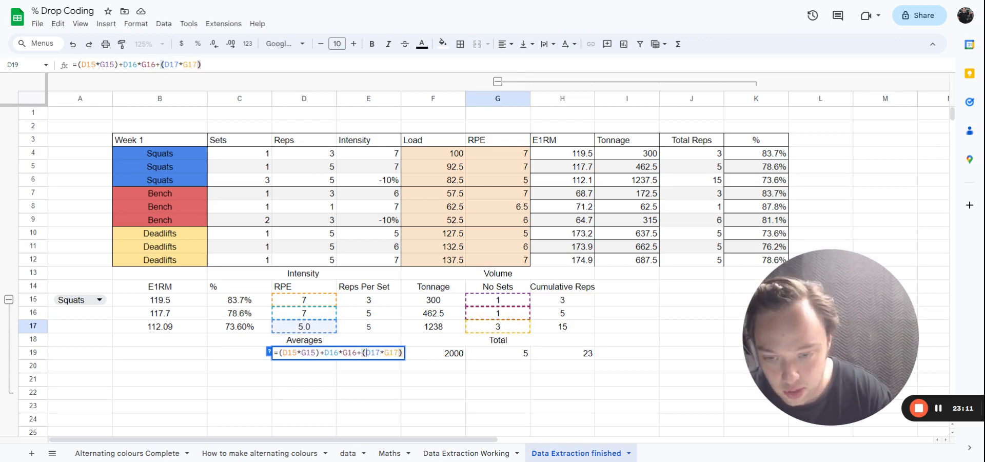
key("Left")
key("Left")
type(")")
key("Left")
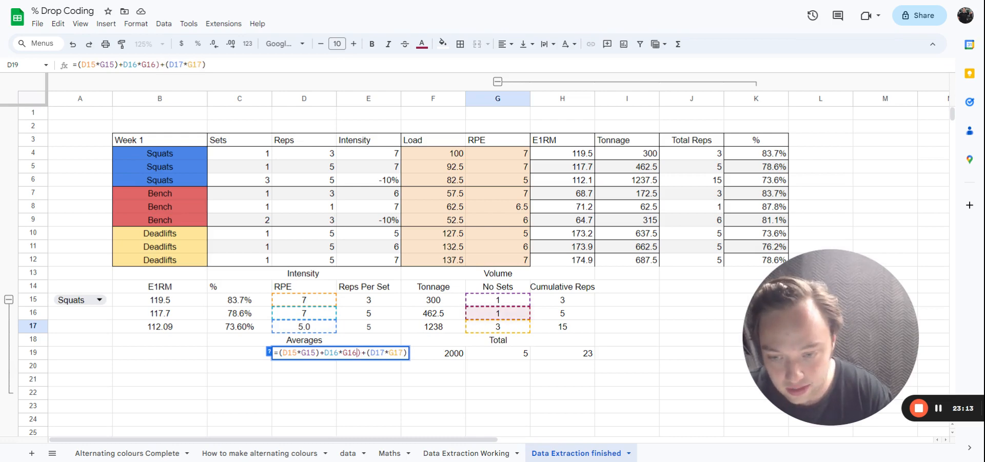
key("Left")
key("Left")
key("Left")
key("Left")
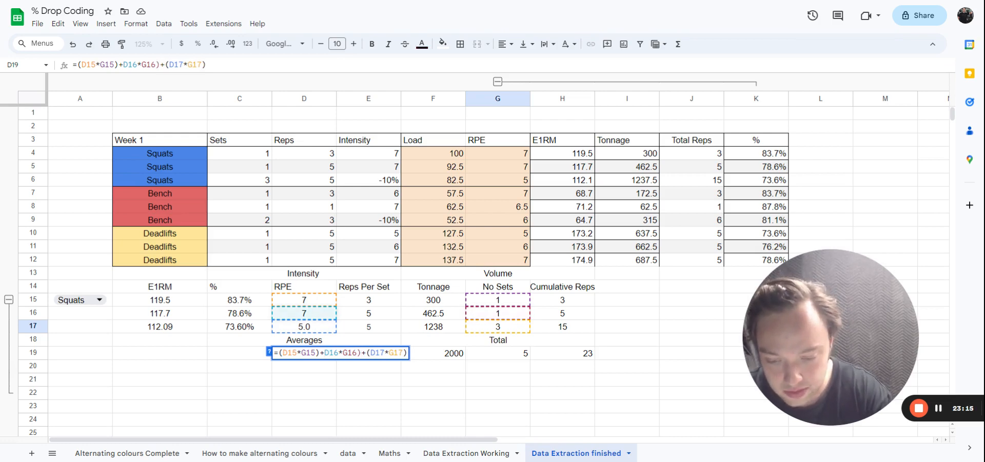
type("(")
Divide the bracketed sum by total sets to complete D19 as =((D15*G15)+(D16*G16)+(D17*G17))/G19
key("Right")
key("Right")
key("Right")
key("Right")
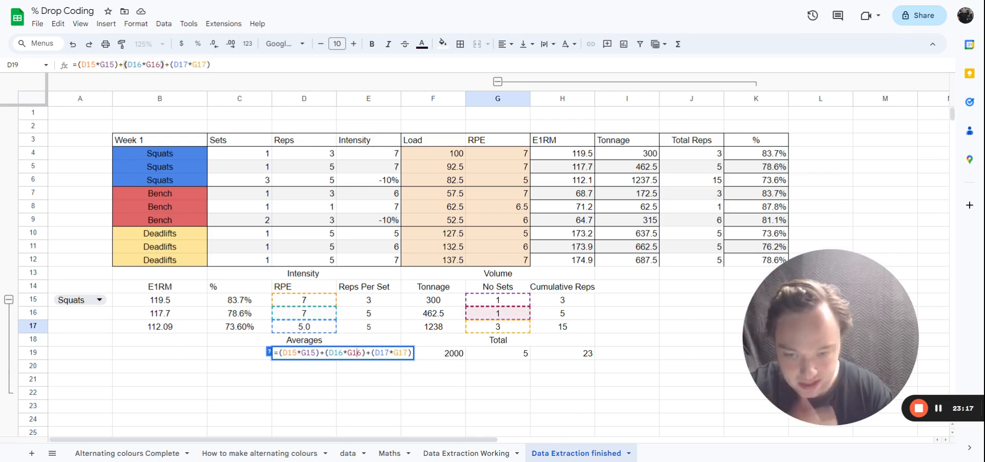
key("Right")
key("Right")
key("Right")
key("Right")
key("Right")
key("Right")
key("Right")
key("Right")
key("Right")
key("Right")
key("Right")
key("Right")
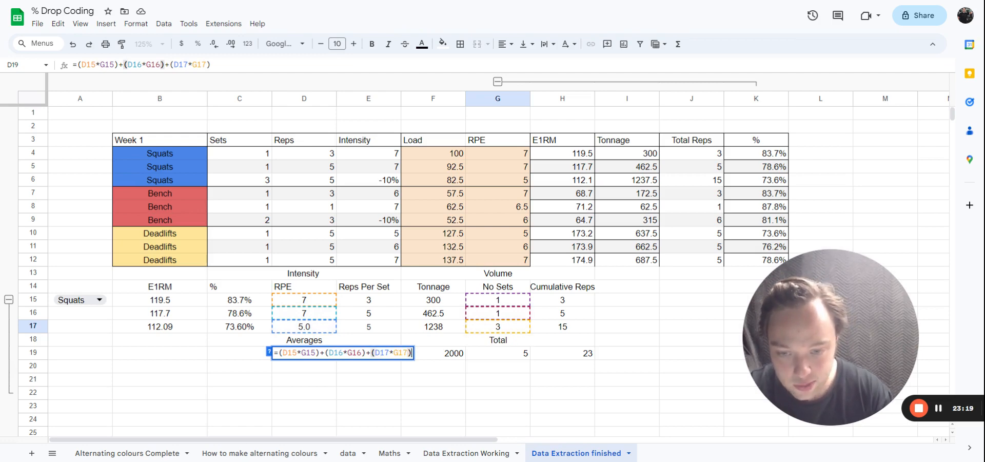
type("/")
left_click(512, 351)
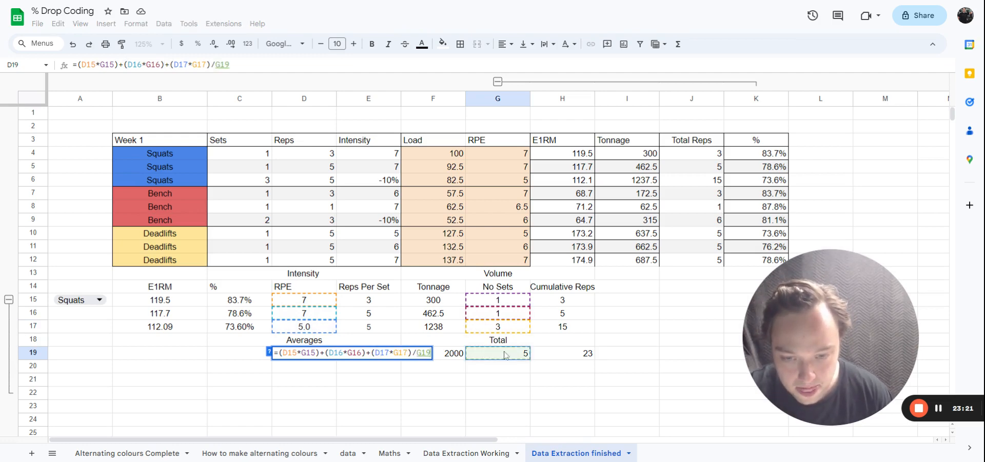
left_click(413, 352)
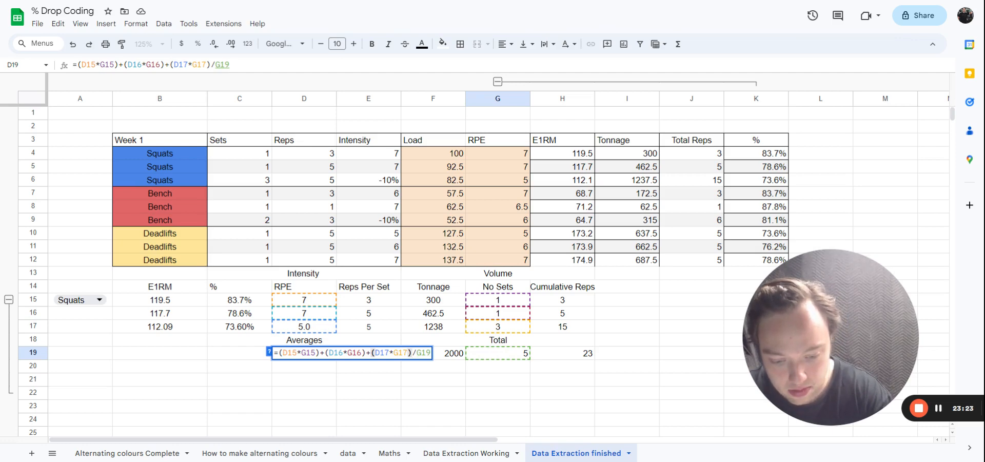
type(")")
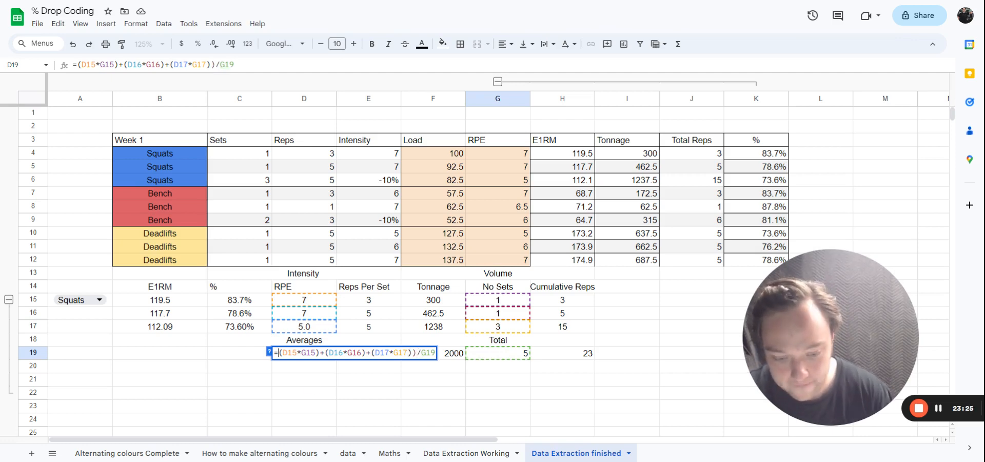
type("(")
key("Return")
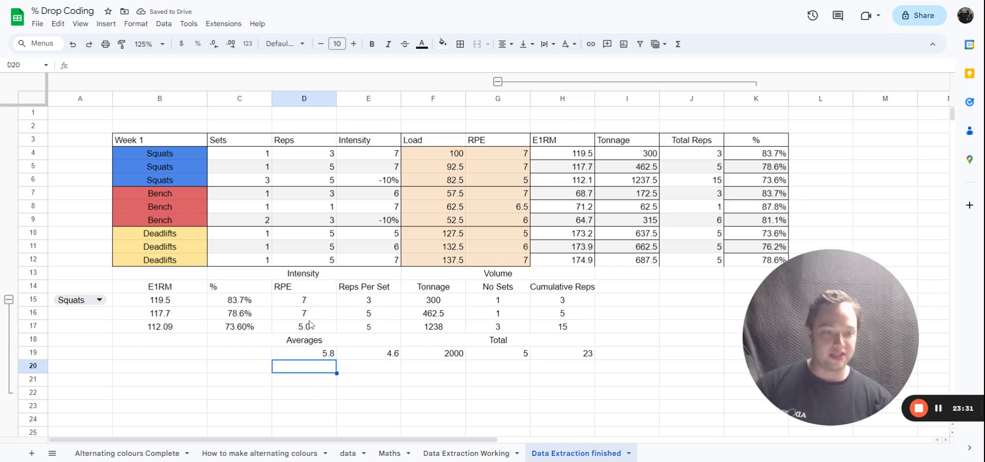
Reuse the D19 weighted-average approach in C19 to average the C15:C17 percentages by number of sets
left_click(327, 356)
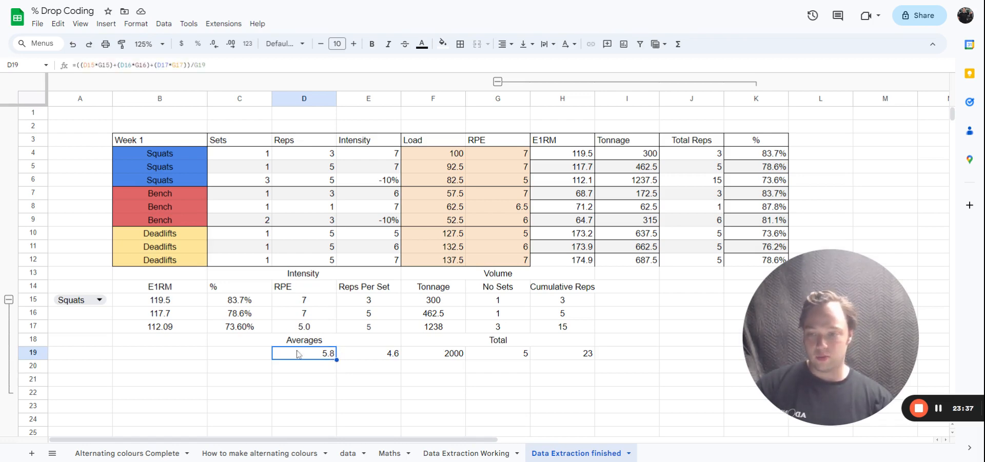
left_click_drag(823, 330, 750, 248)
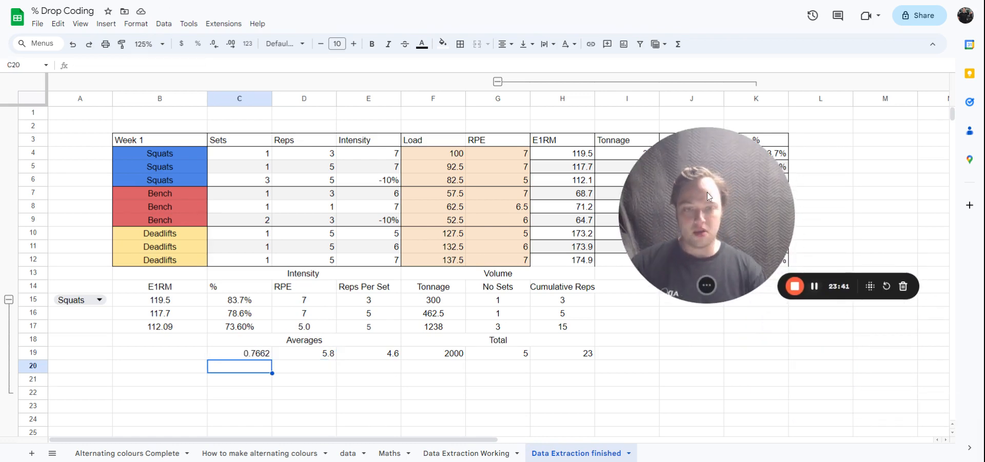
left_click_drag(707, 192, 625, 168)
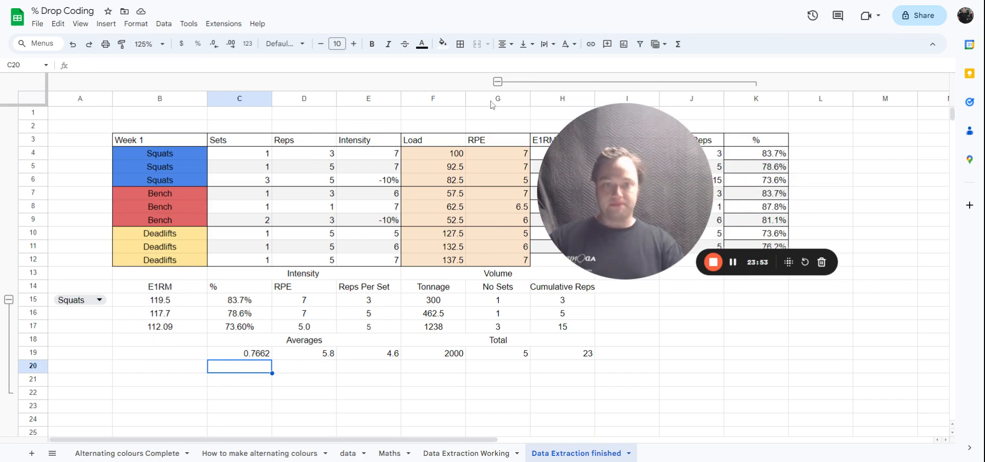
left_click_drag(612, 169, 750, 280)
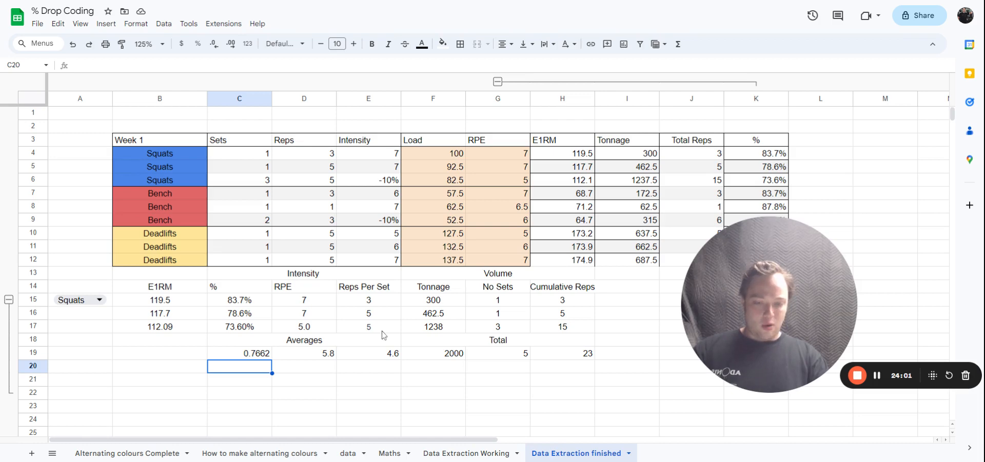
Review the RPE and reps percentage chart on the data sheet, and return to the Data Extraction finished sheet
left_click(342, 455)
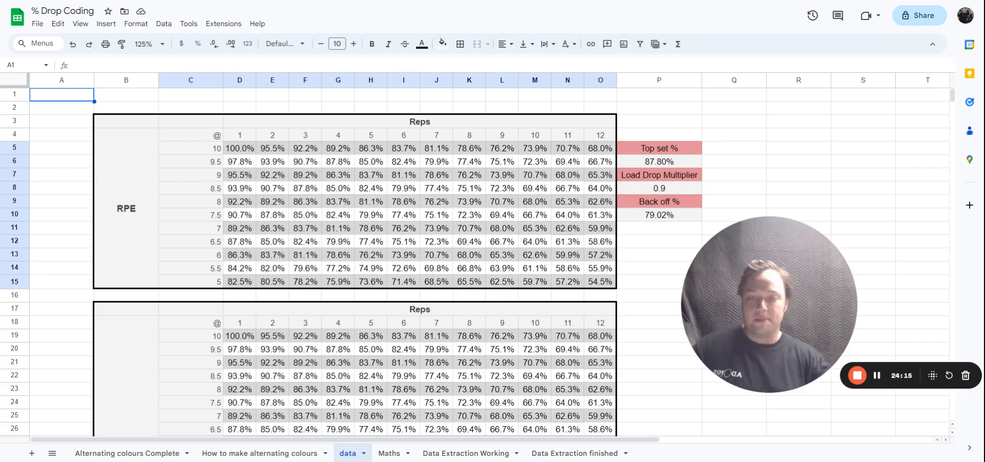
left_click(571, 455)
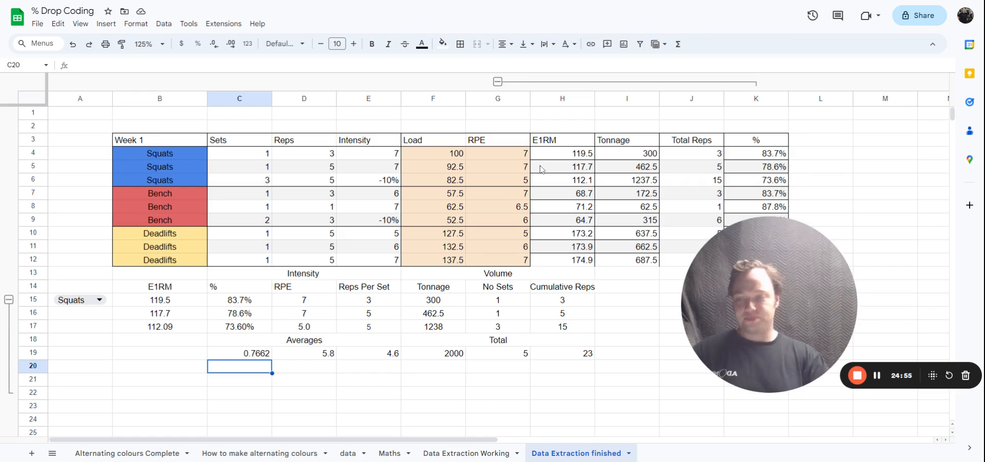
Link B19 to the first E1RM value with the formula =B15
left_click(190, 357)
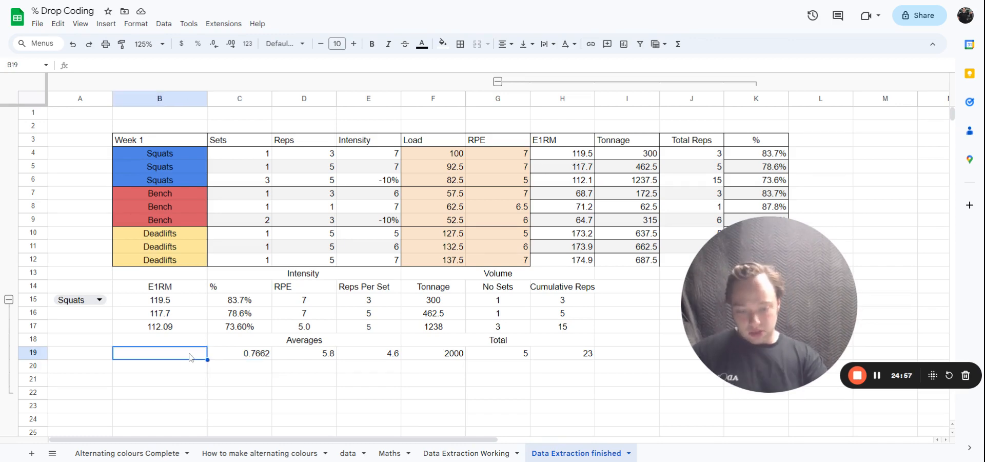
type("=")
left_click(175, 301)
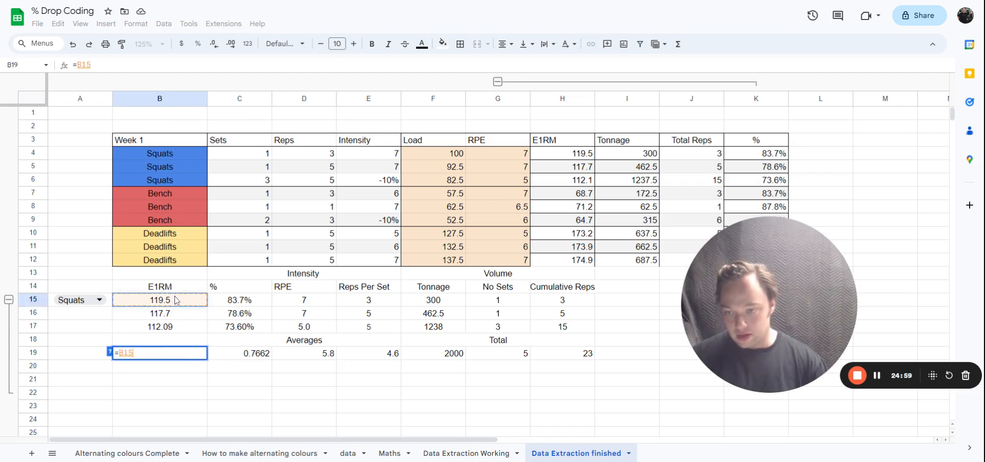
key("Return")
Label cell B18 above the linked E1RM value as "INdicator Set"
left_click(186, 338)
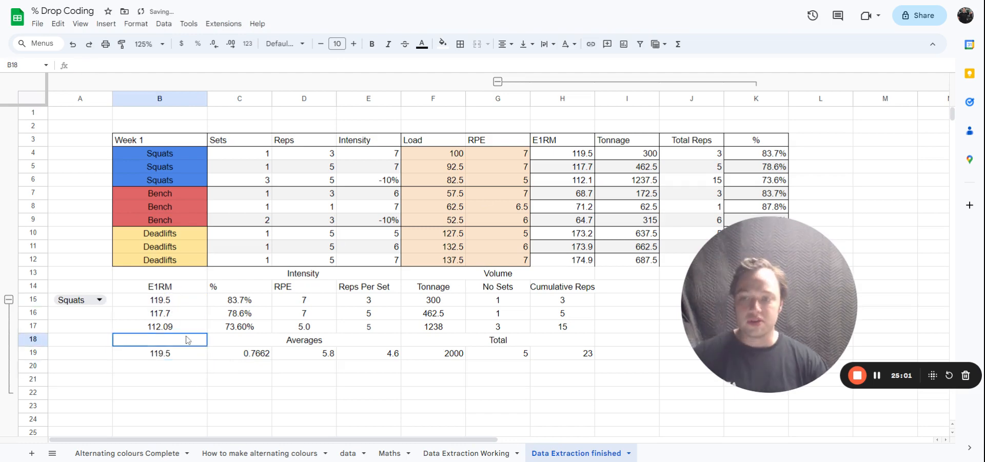
type("IN")
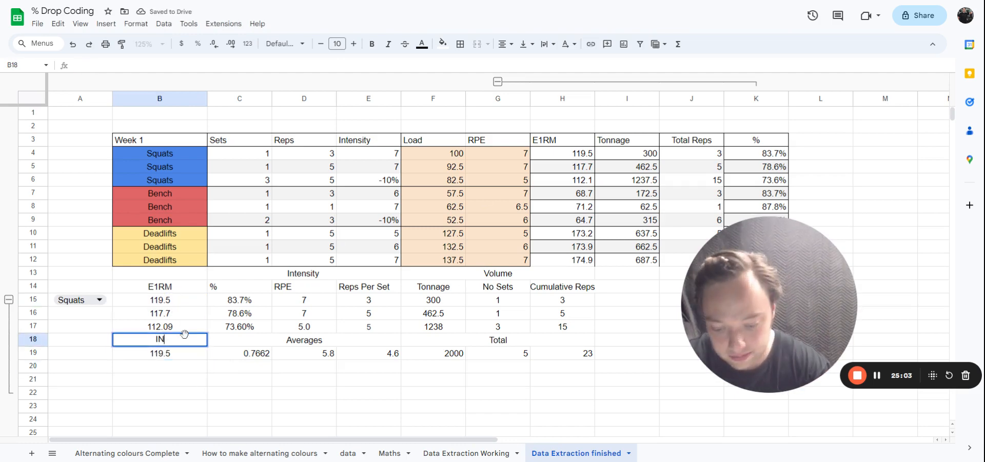
type("dicator Set")
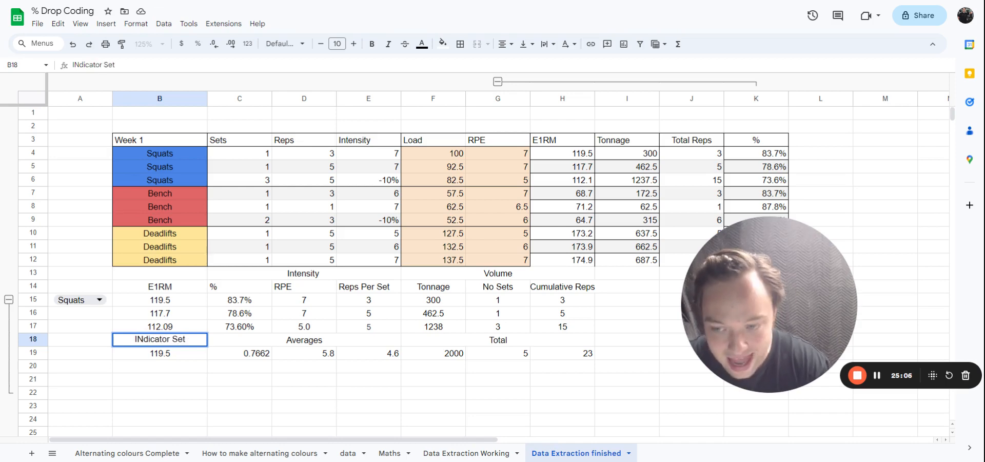
key("Return")
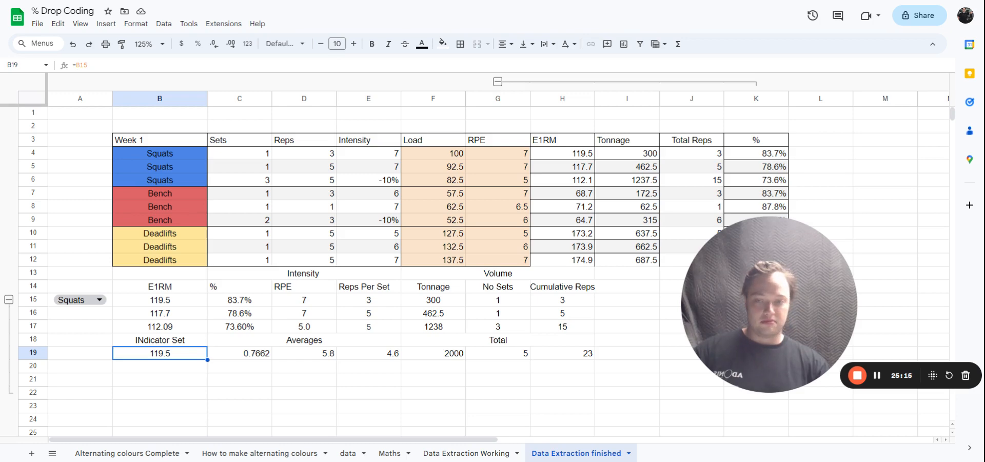
Switch the exercise selection in A15 to Bench and clear the indicator set formula from B19
left_click(99, 300)
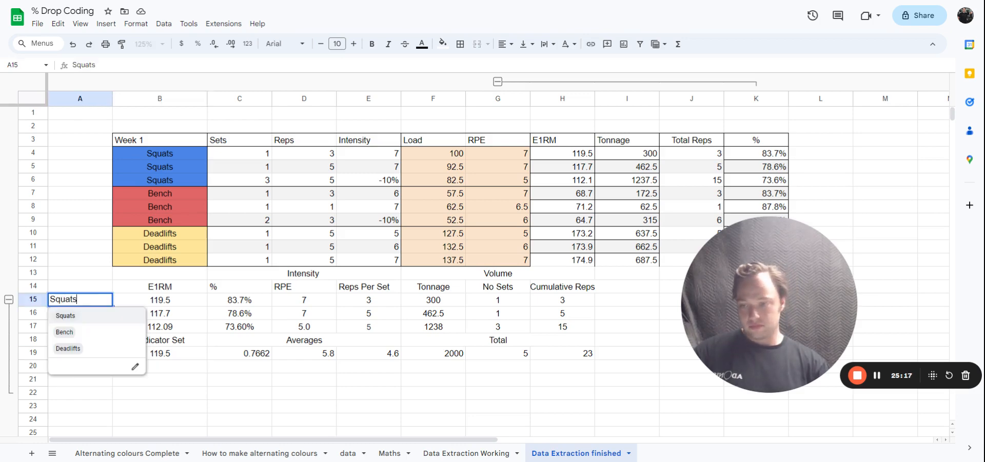
left_click(64, 331)
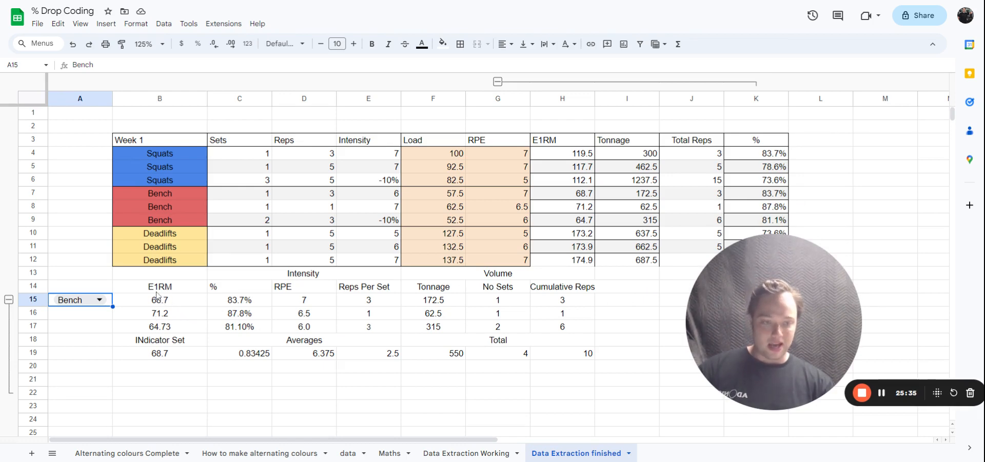
left_click(160, 351)
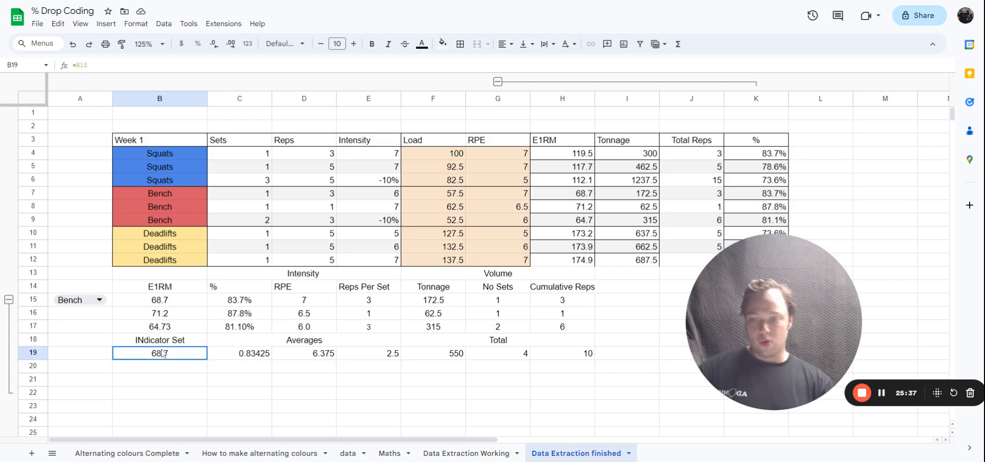
key("Delete")
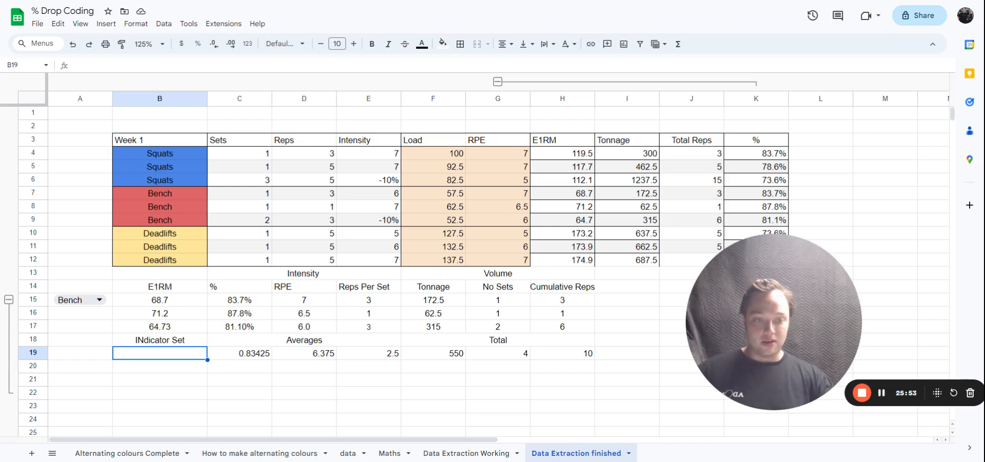
Begin a VLOOKUP formula in B19 with the highest percentage, MAX(C15:C17), as the search key
type("V")
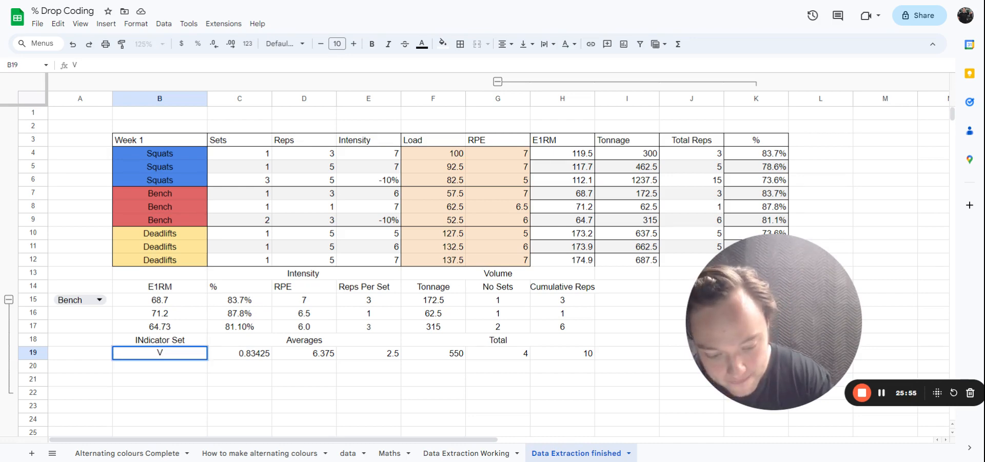
key("BackSpace")
type("=vloo")
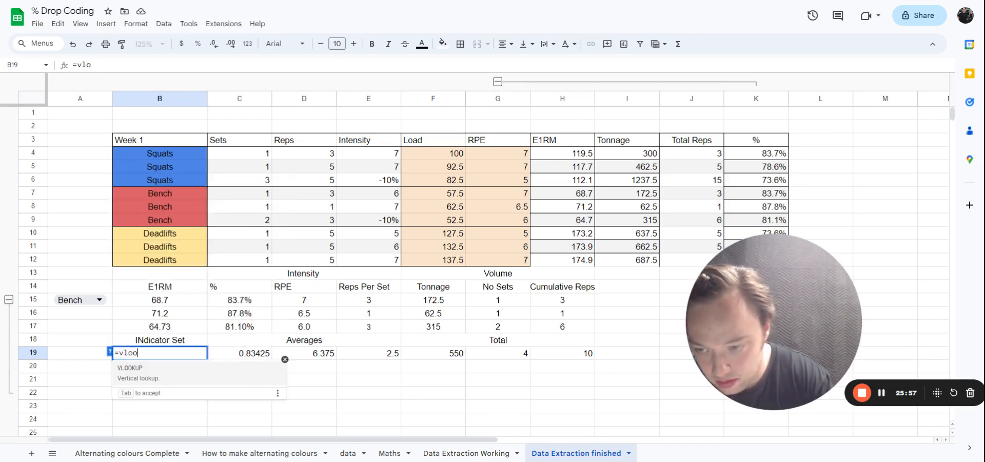
left_click(164, 373)
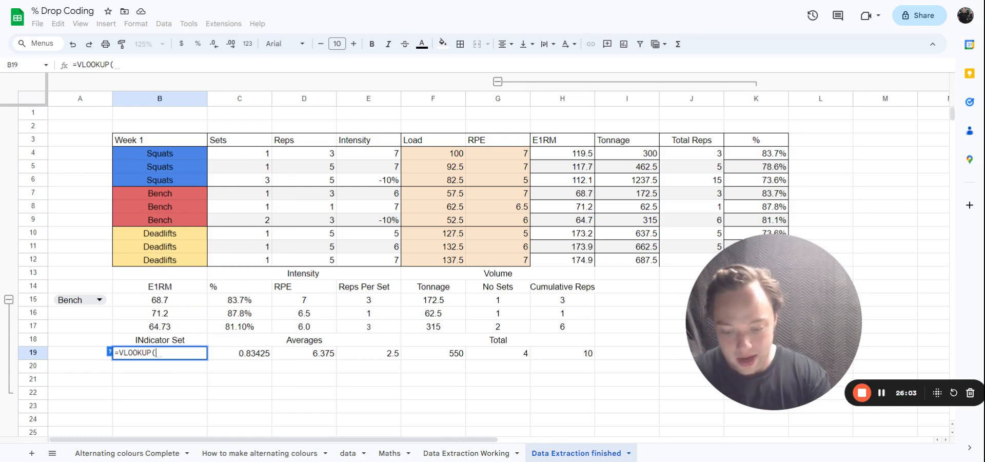
type("max")
left_click(160, 373)
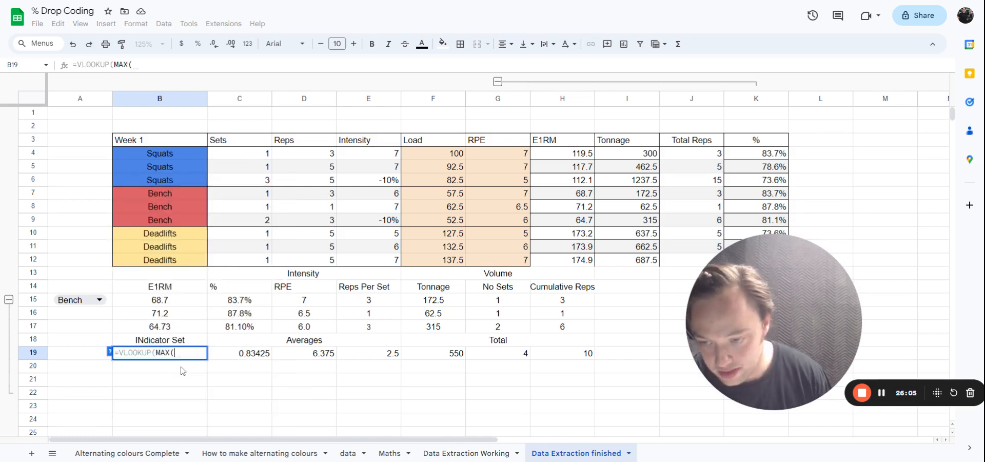
left_click(227, 304)
left_click_drag(230, 312, 230, 329)
type(")")
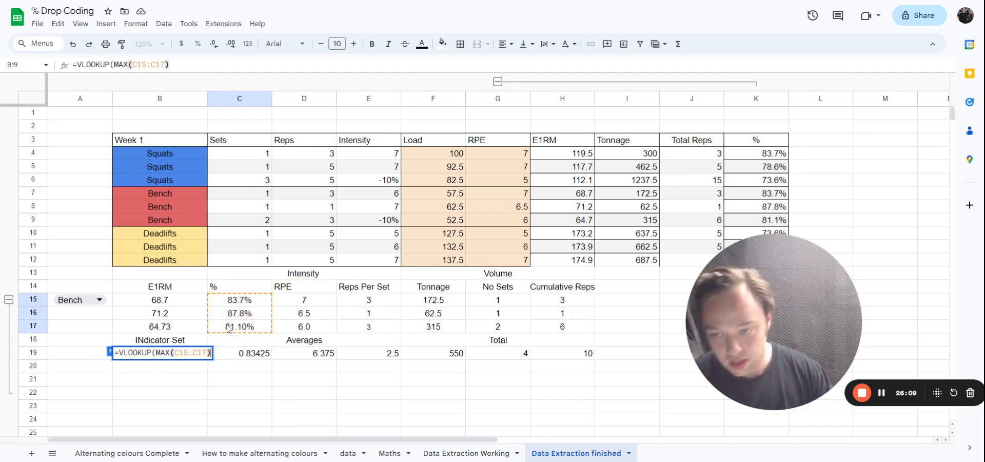
type(",")
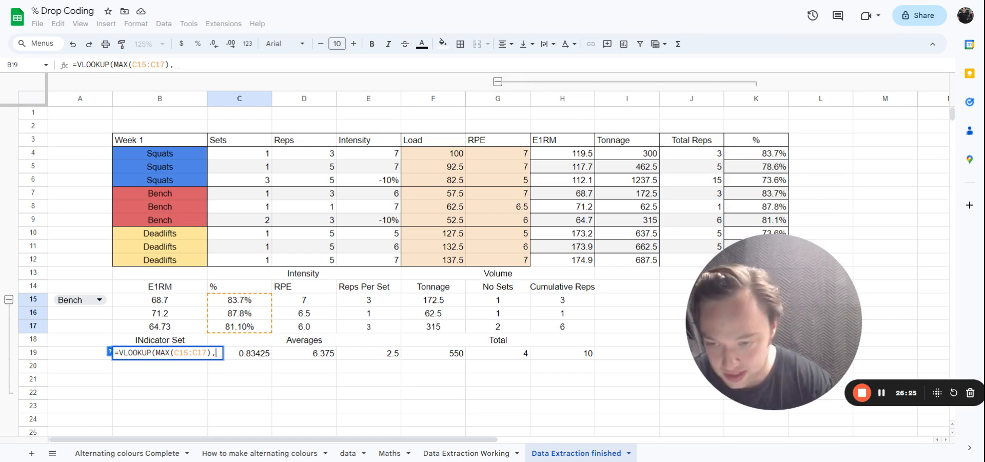
Add the array {C15:C17,B15:B17} as the lookup range, pairing the percentages with the E1RM values
type("{")
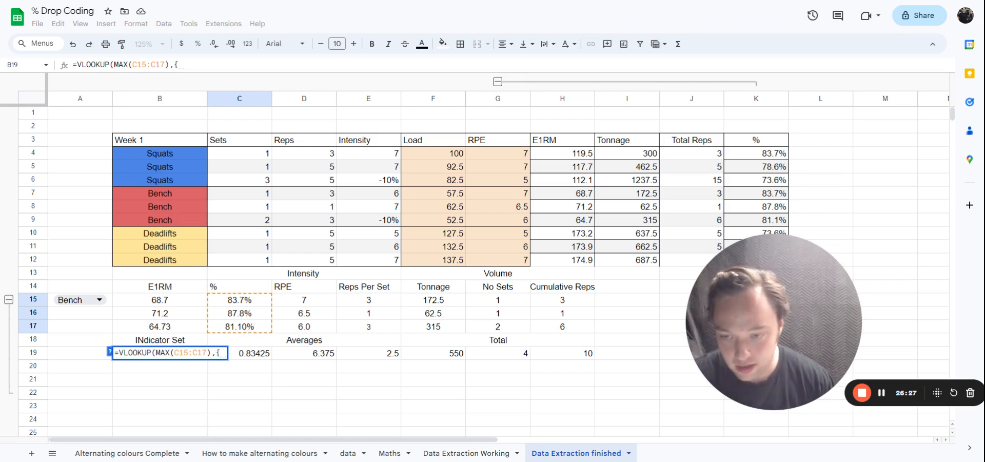
left_click_drag(258, 304, 262, 324)
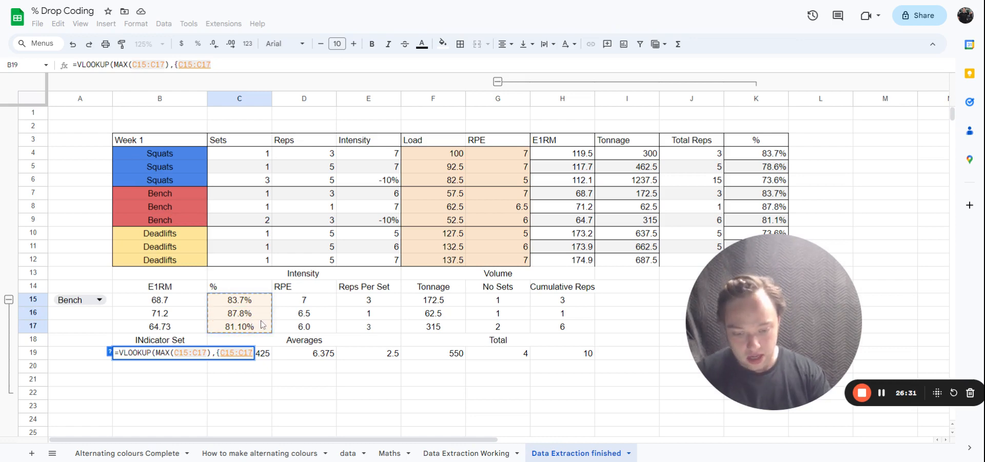
type("},")
key("BackSpace")
key("BackSpace")
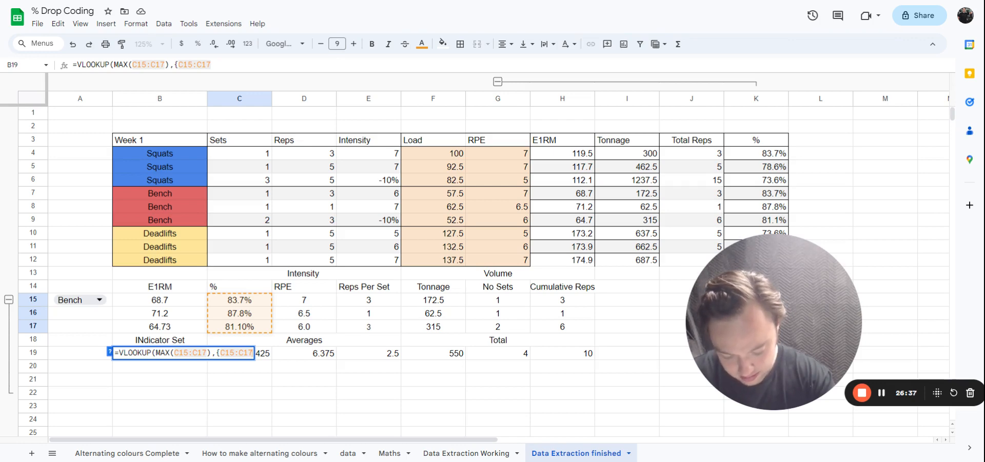
type(",.")
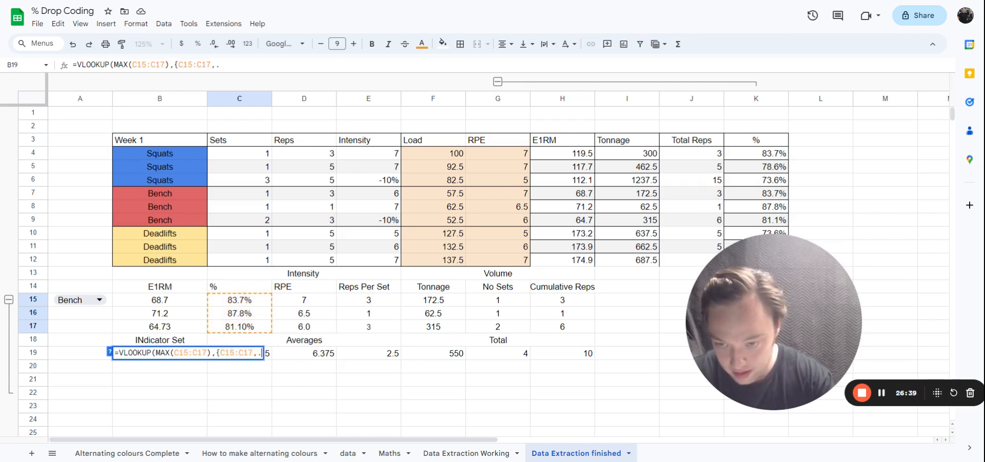
key("BackSpace")
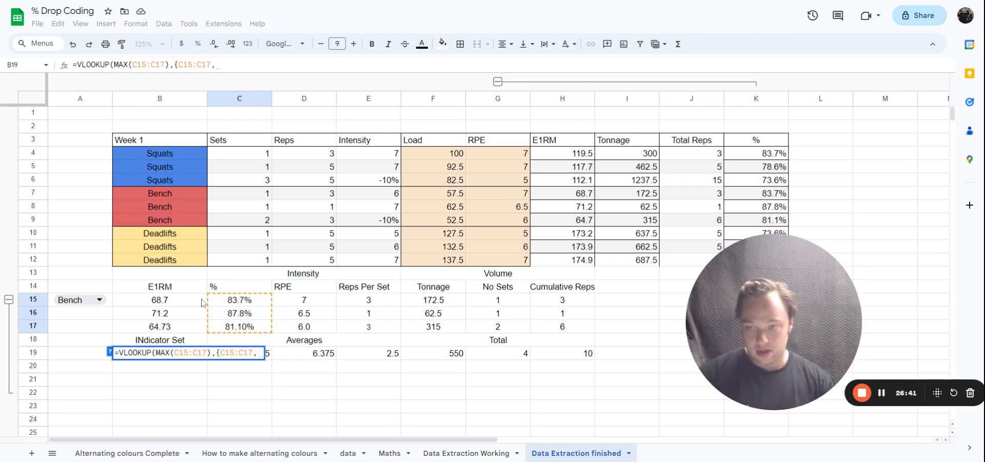
left_click_drag(184, 303, 180, 329)
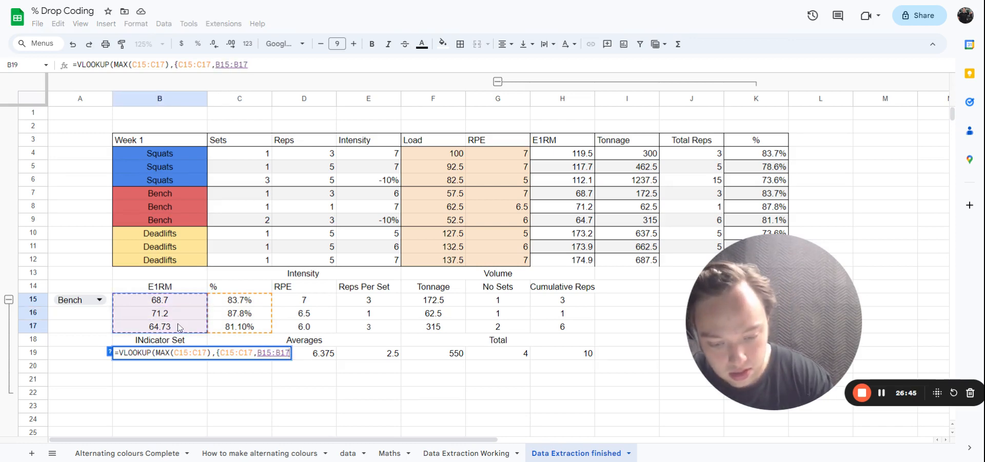
type("}")
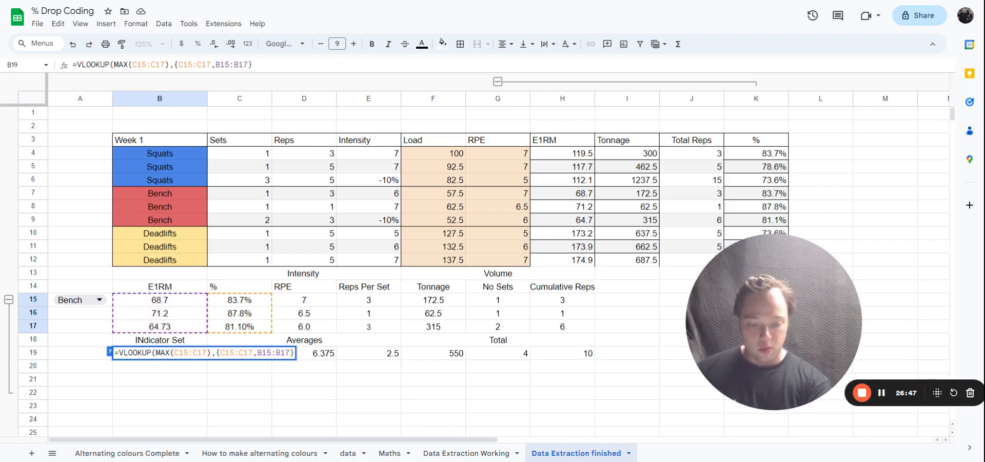
Complete the B19 lookup formula with column index 2 and exact matching set by 0
type(",")
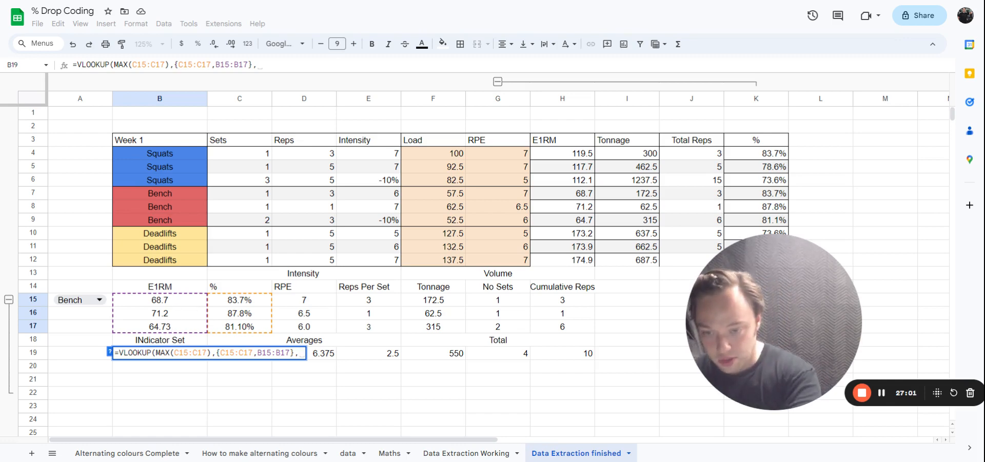
type("2,")
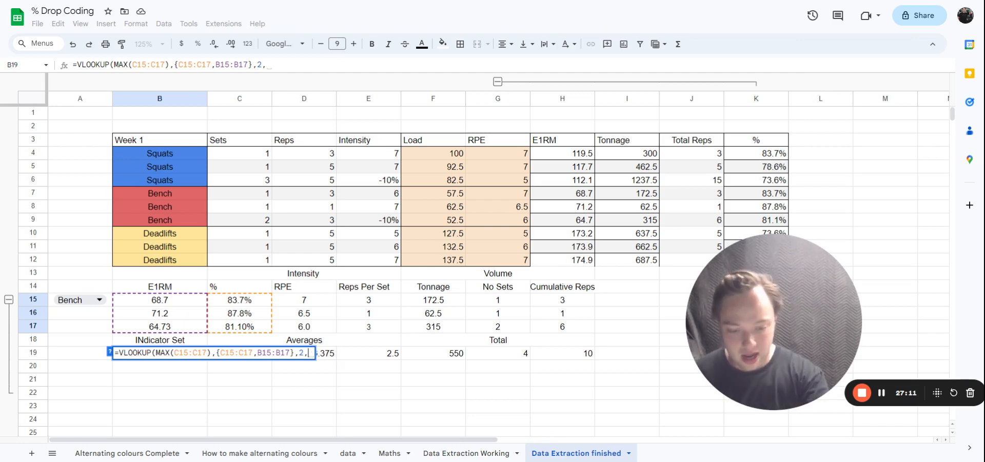
type("0)")
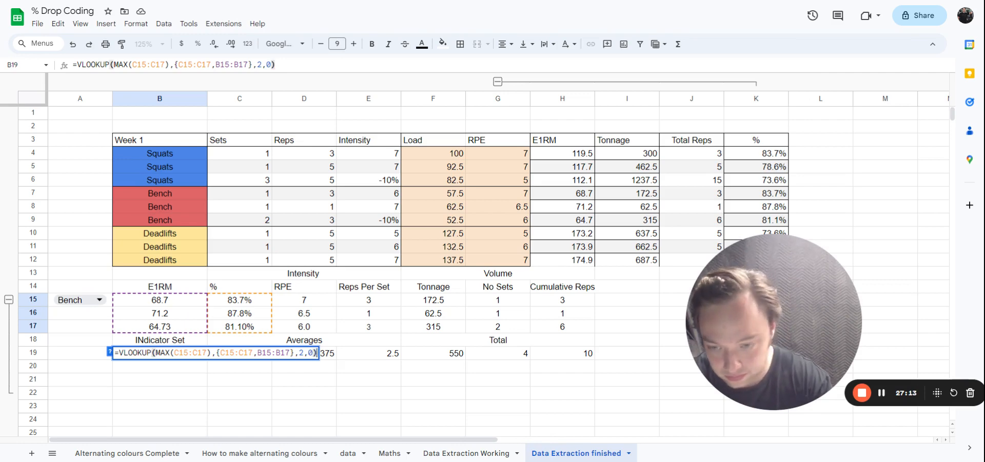
key("Return")
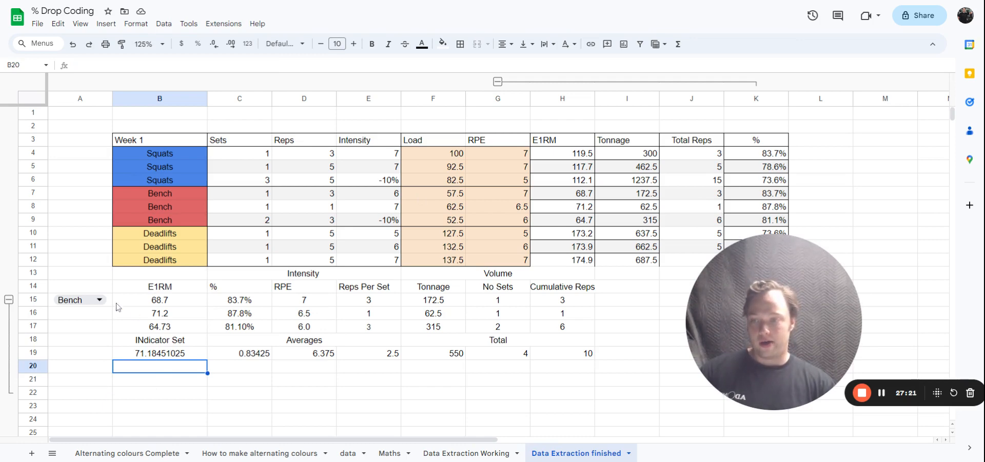
Test the indicator set lookup by switching the A15 exercise to Squats, Deadlifts and back to Squats
double_click(77, 300)
left_click(99, 322)
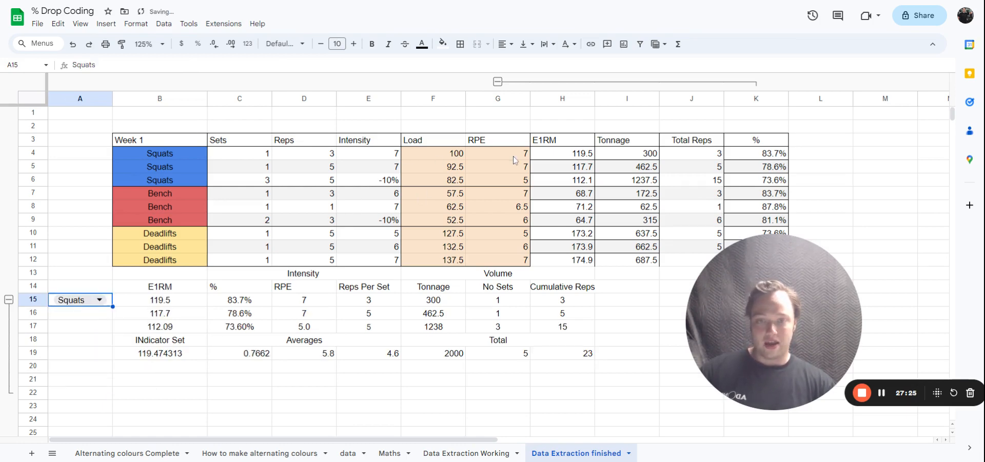
left_click(99, 300)
left_click(93, 347)
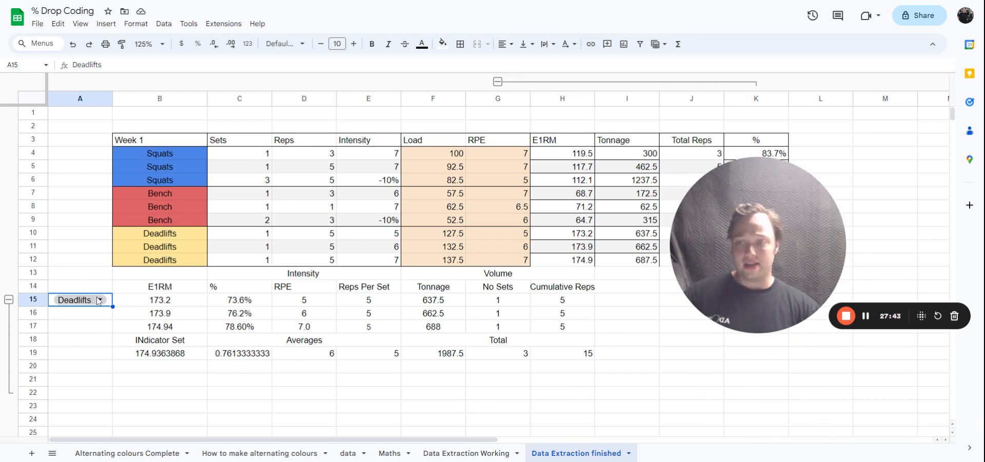
left_click(99, 300)
left_click(96, 317)
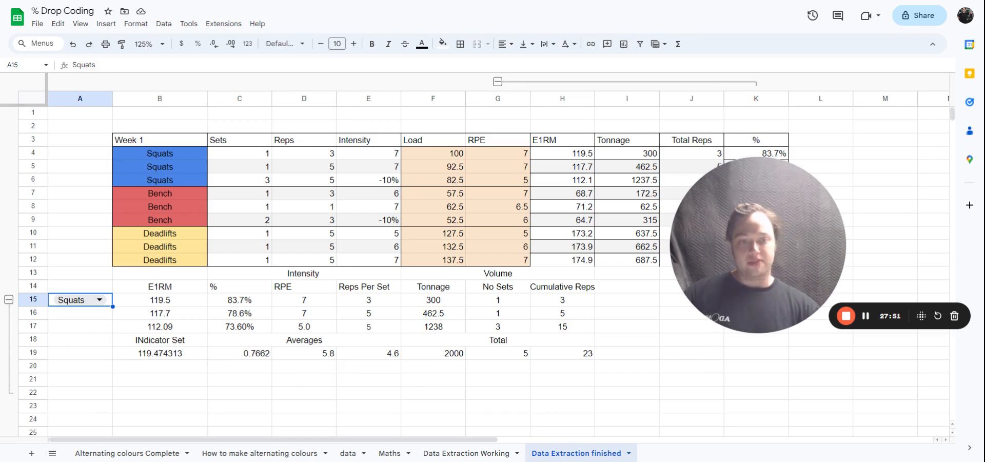
left_click_drag(788, 245, 861, 156)
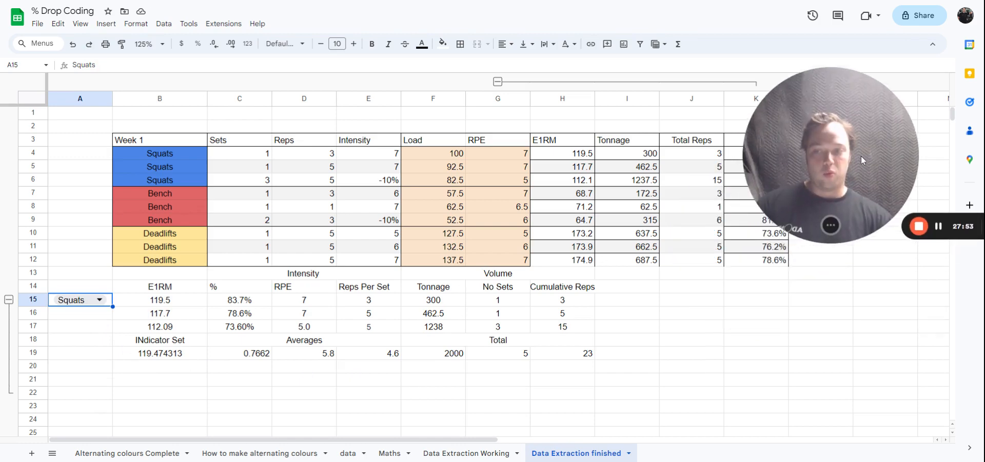
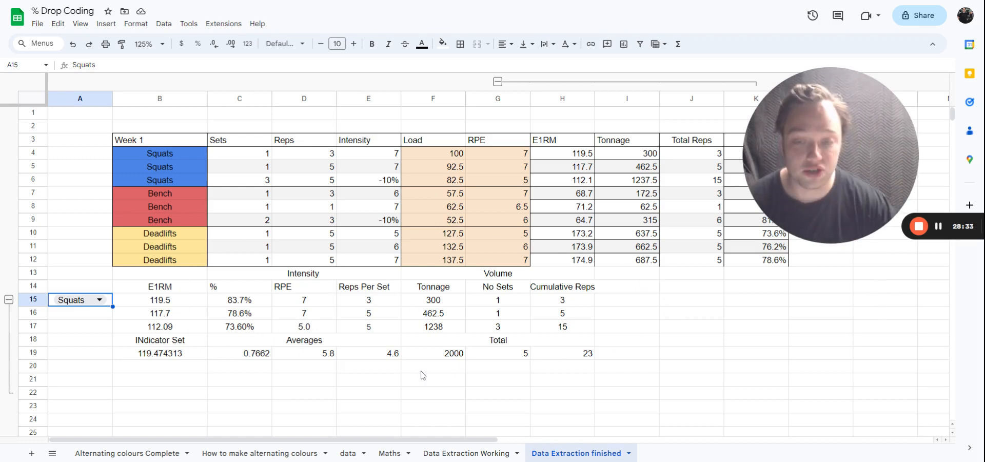
left_click(656, 339)
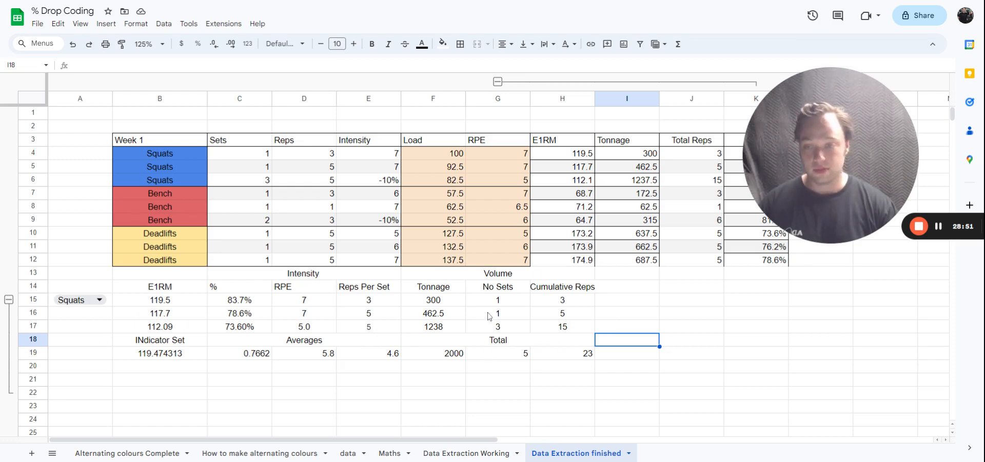
scroll(489, 315, "down", 2)
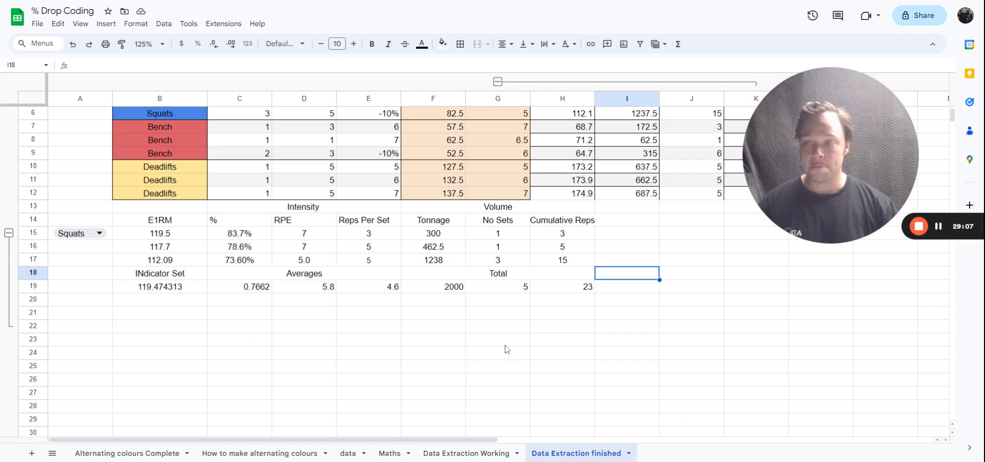
scroll(506, 348, "down", 3)
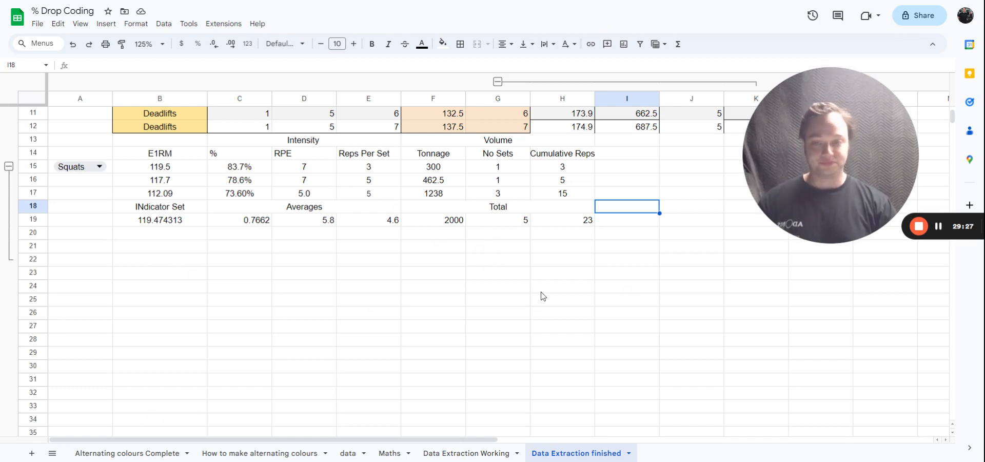
scroll(542, 296, "up", 4)
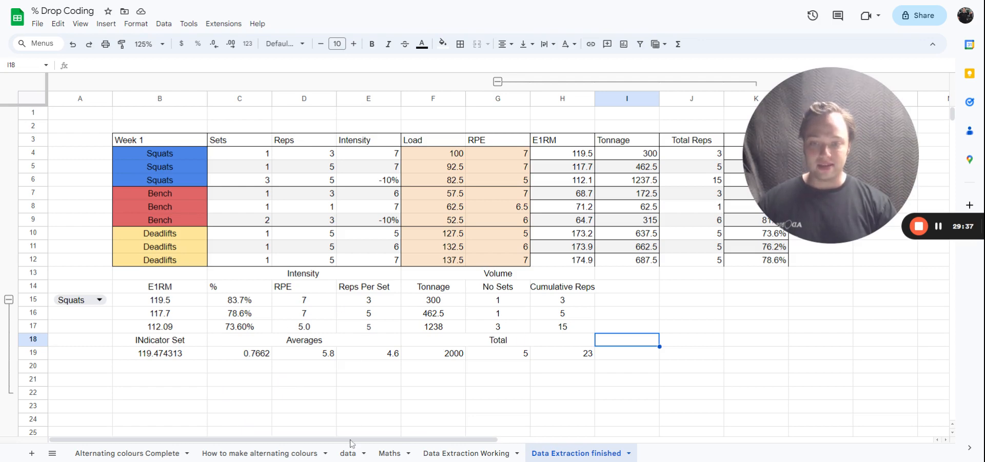
left_click_drag(356, 440, 539, 439)
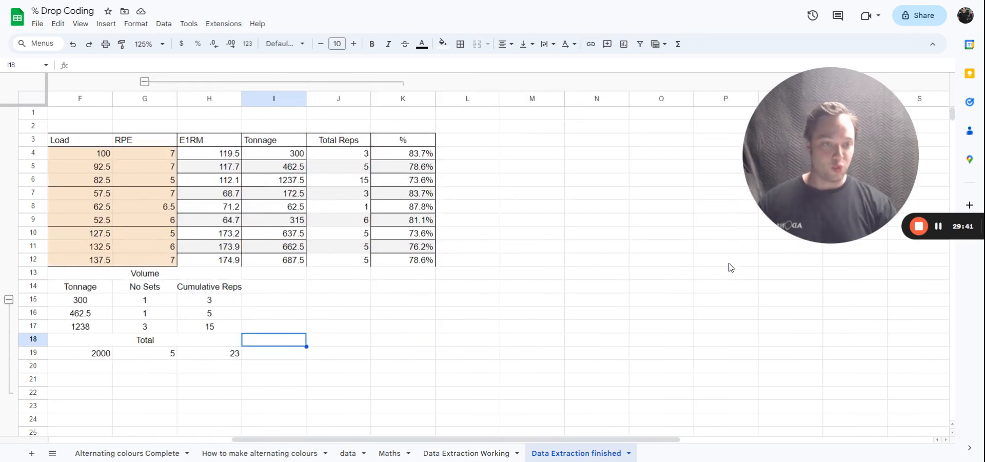
left_click_drag(617, 441, 432, 441)
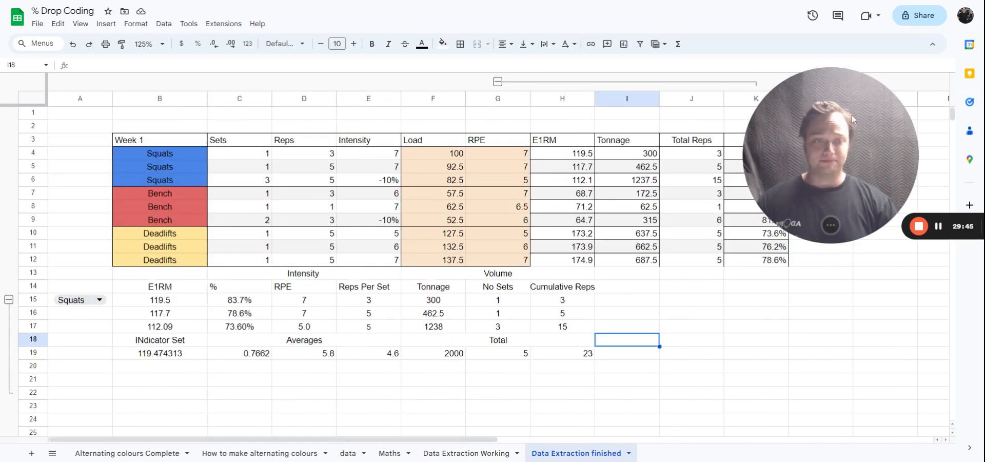
left_click_drag(852, 115, 909, 240)
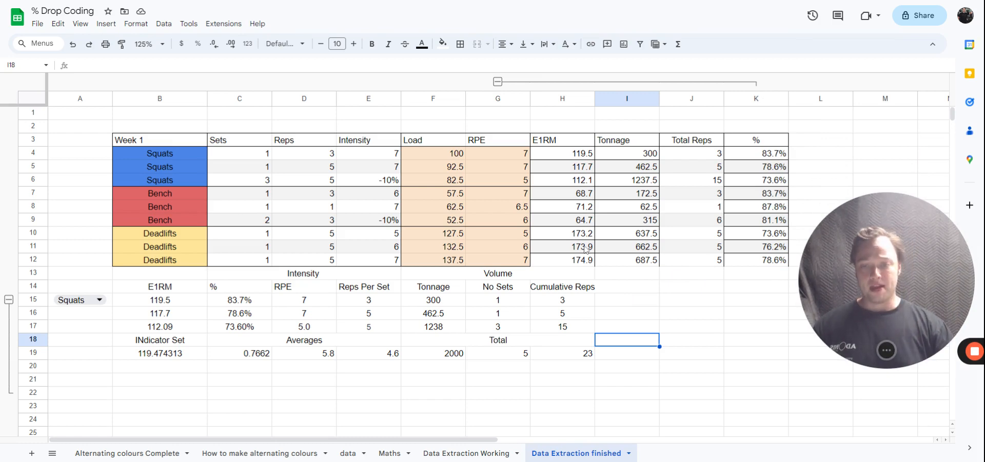
left_click_drag(900, 249, 905, 152)
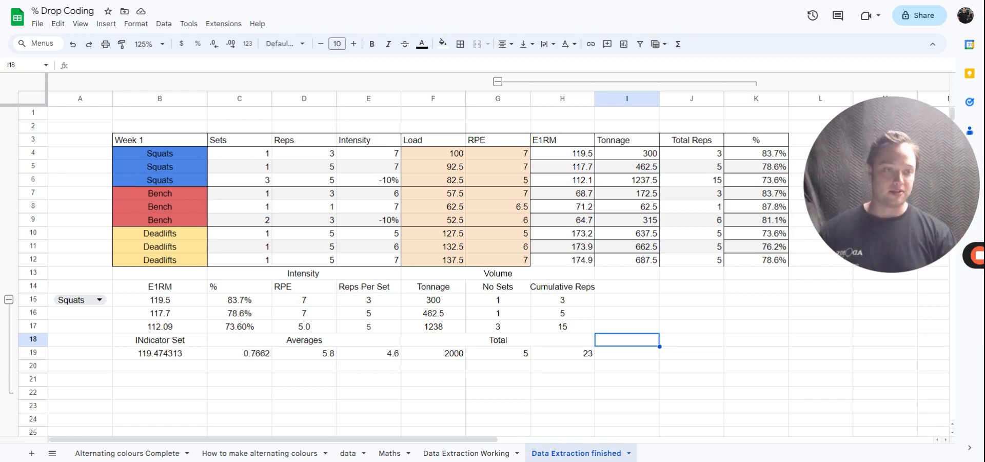
Open the Alternating colours Complete sheet
left_click(124, 454)
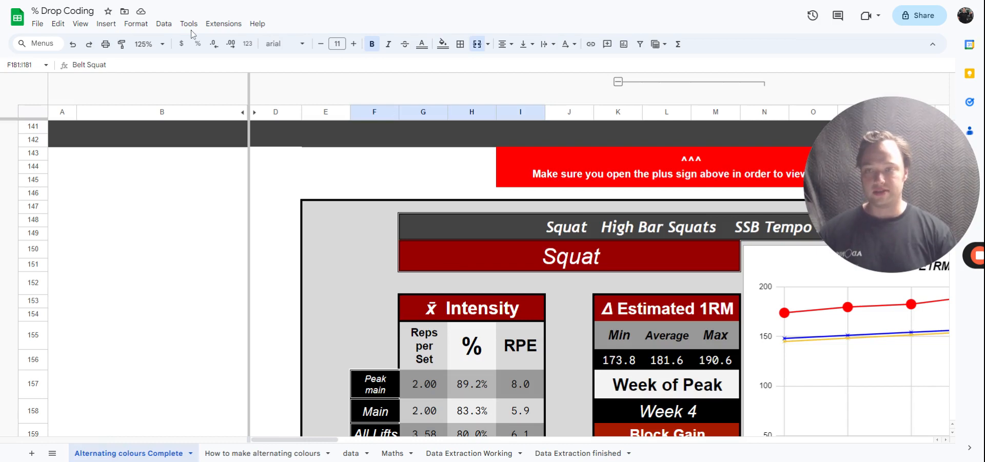
Set the sheet's zoom level to 90%
left_click(160, 45)
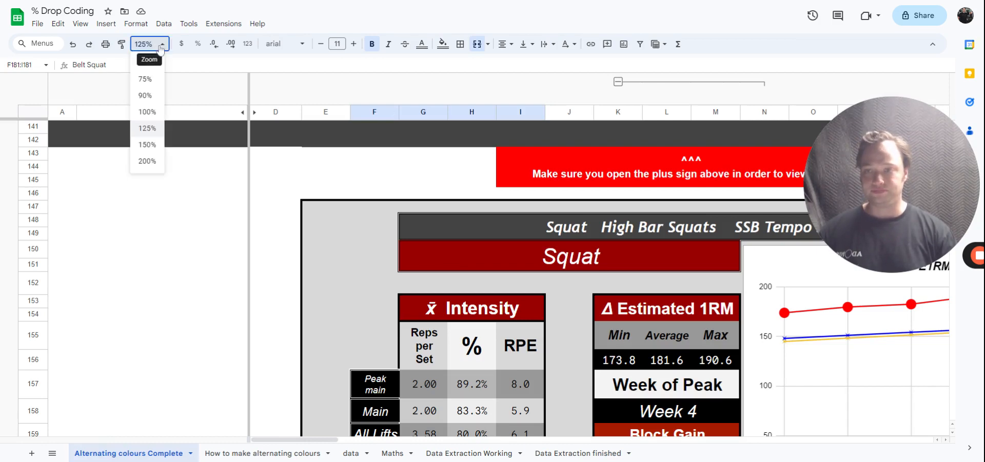
left_click(148, 111)
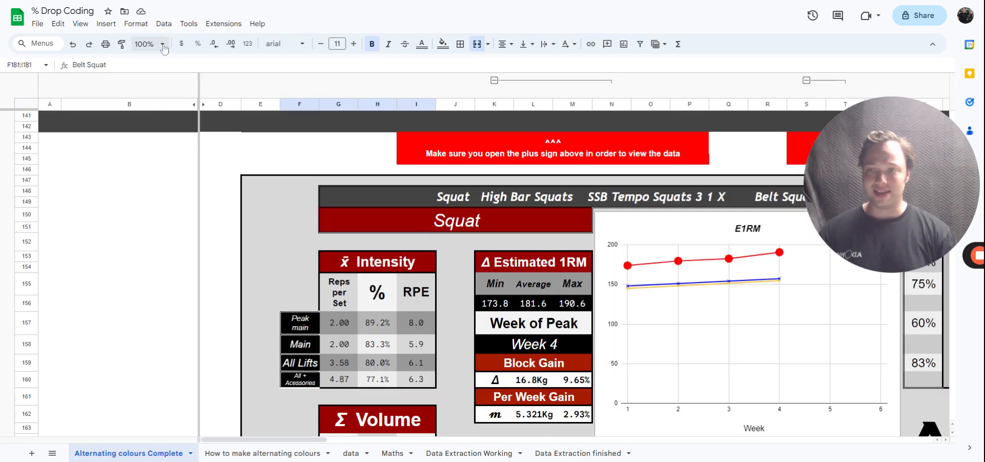
left_click(147, 44)
left_click(147, 95)
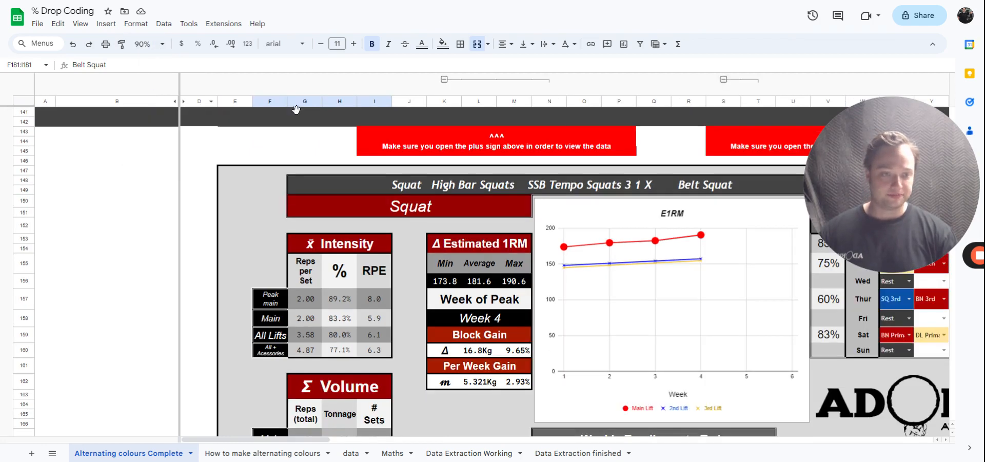
left_click_drag(843, 193, 115, 127)
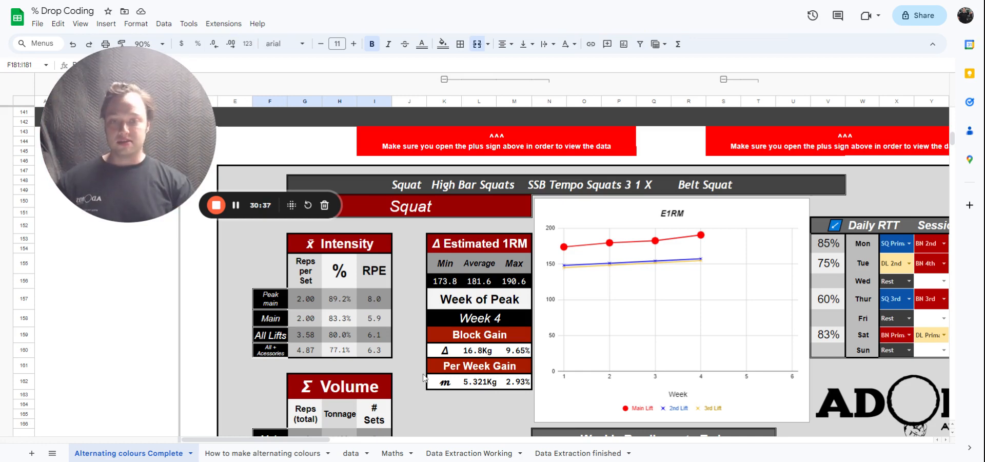
Compare the Squat dashboard on the Alternating colours Complete sheet with the summary on the Data Extraction finished sheet
scroll(546, 316, "down", 2)
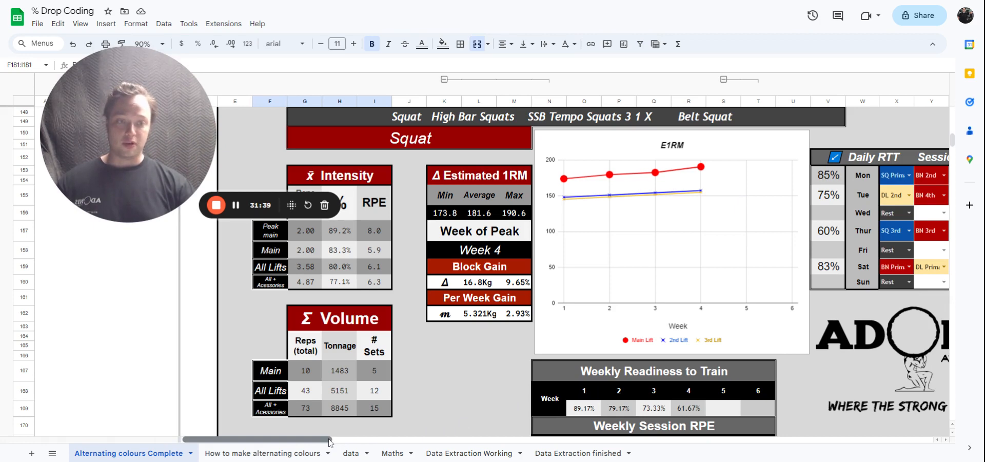
left_click_drag(329, 441, 346, 440)
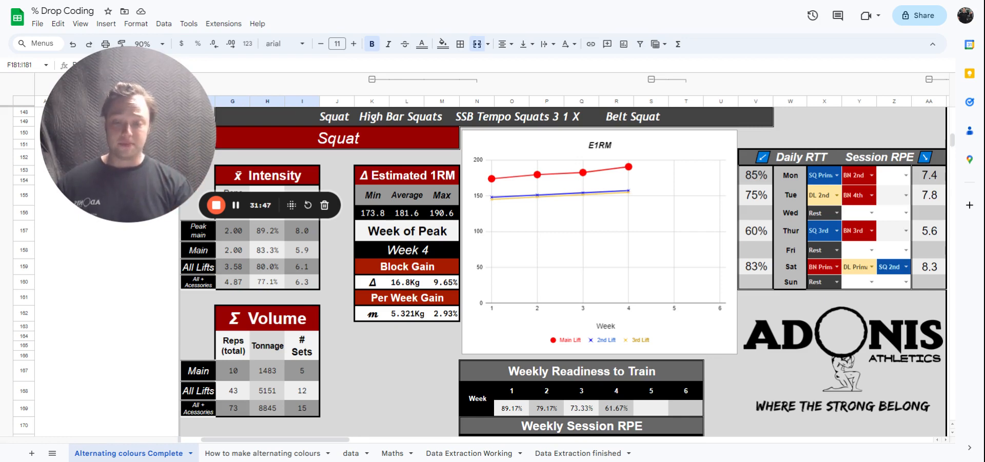
left_click(599, 456)
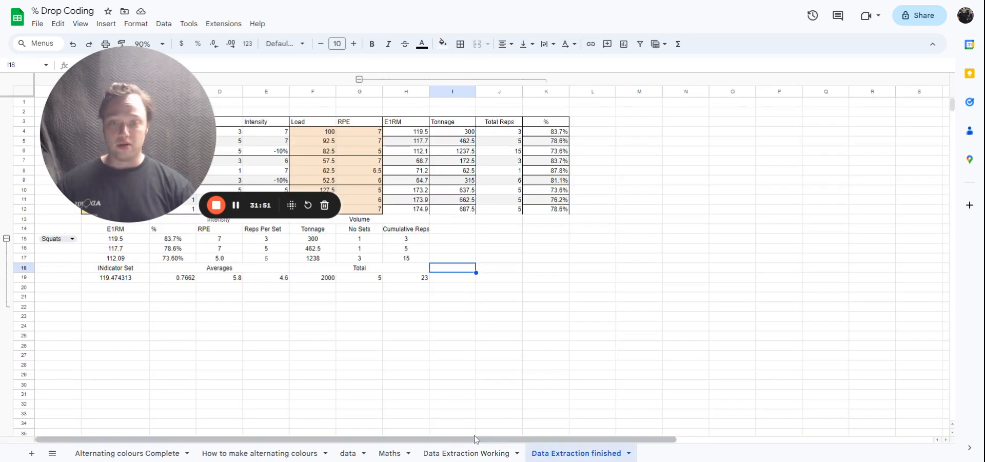
left_click_drag(114, 83, 656, 94)
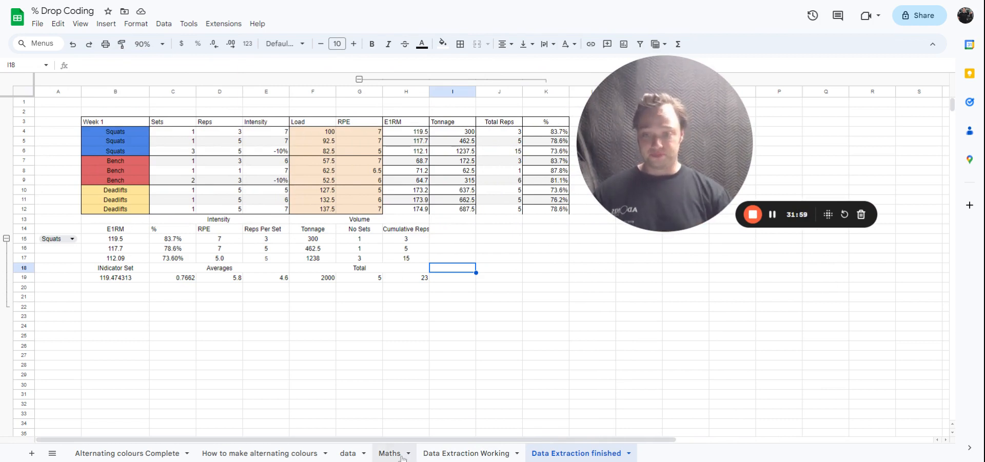
left_click(152, 454)
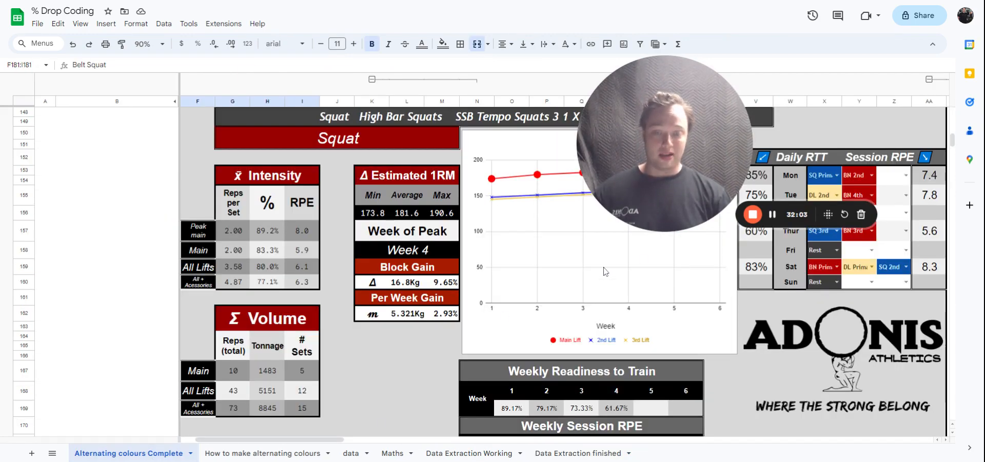
Review the weekly schedule and the Week 1 daily training logs above the Squat dashboard
scroll(456, 333, "up", 10)
scroll(467, 347, "up", 8)
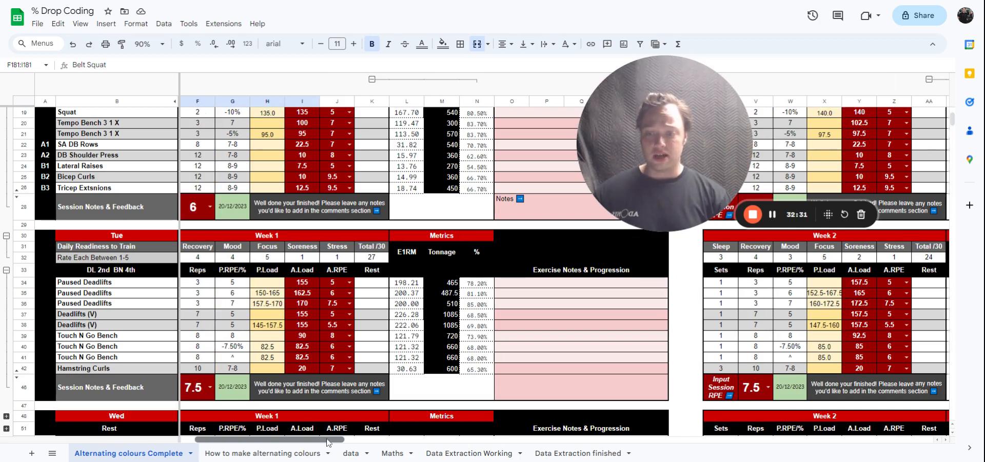
left_click_drag(331, 437, 318, 437)
scroll(398, 332, "up", 5)
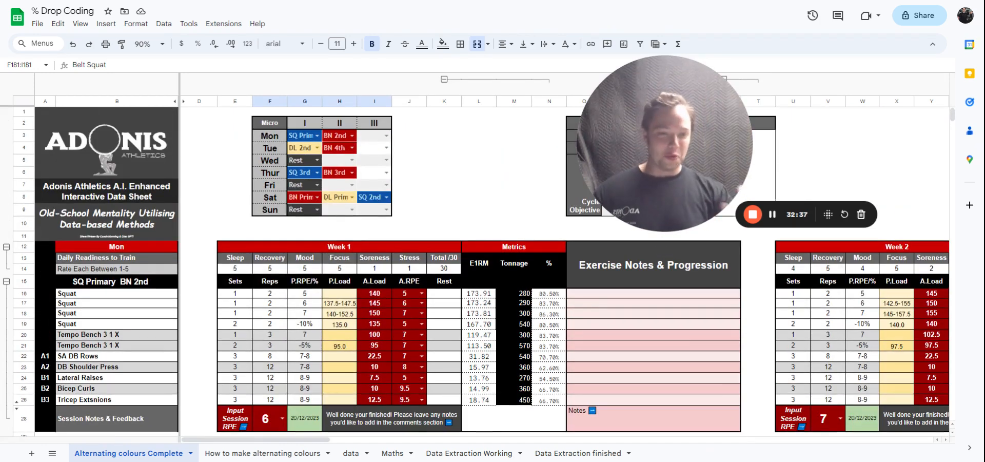
scroll(374, 292, "down", 20)
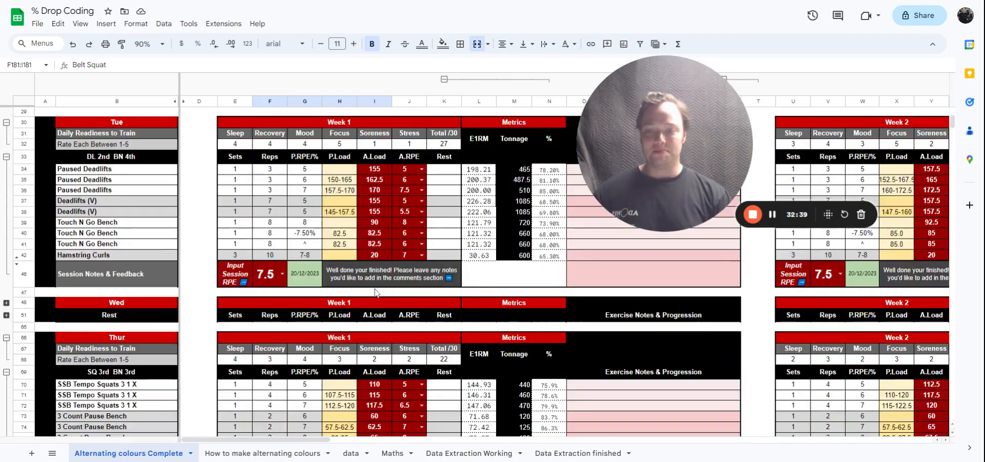
scroll(413, 292, "down", 3)
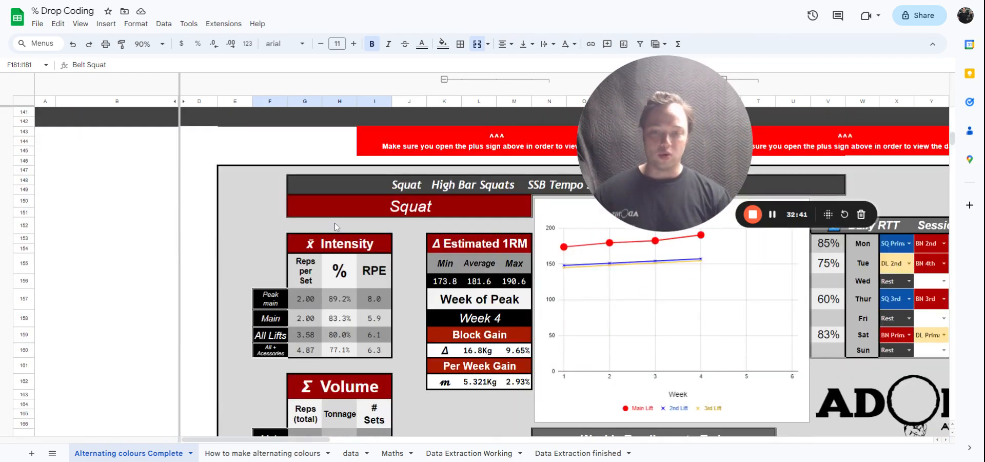
Examine the Squat dashboard's Intensity, Volume and Estimated 1RM tables and open the E1RM chart's editing options
left_click_drag(653, 155, 134, 149)
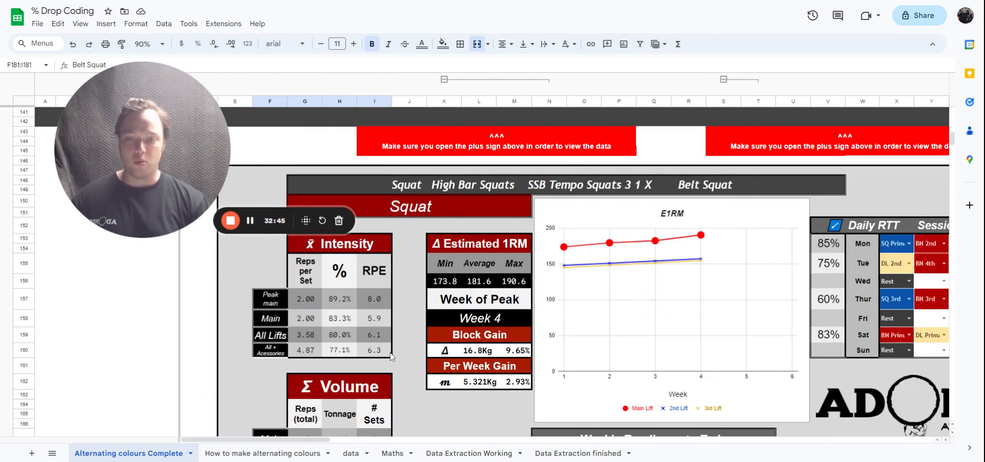
scroll(523, 211, "down", 2)
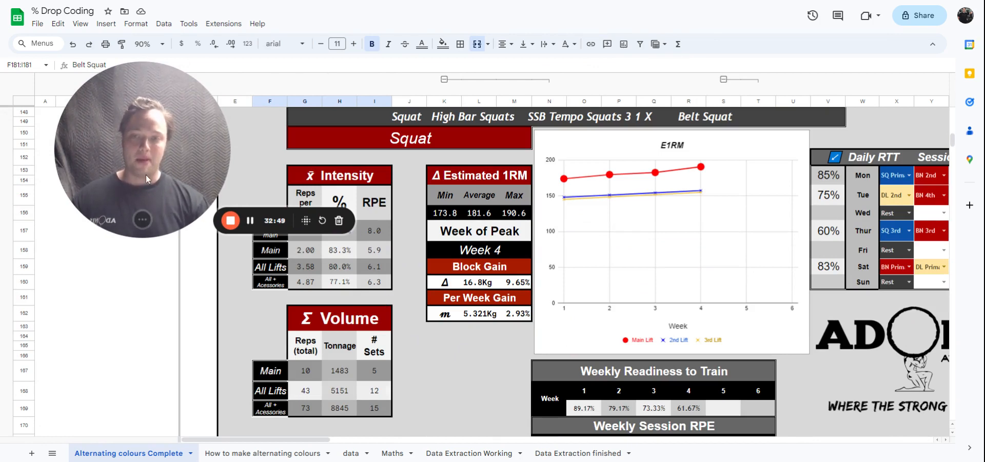
left_click_drag(147, 148, 876, 32)
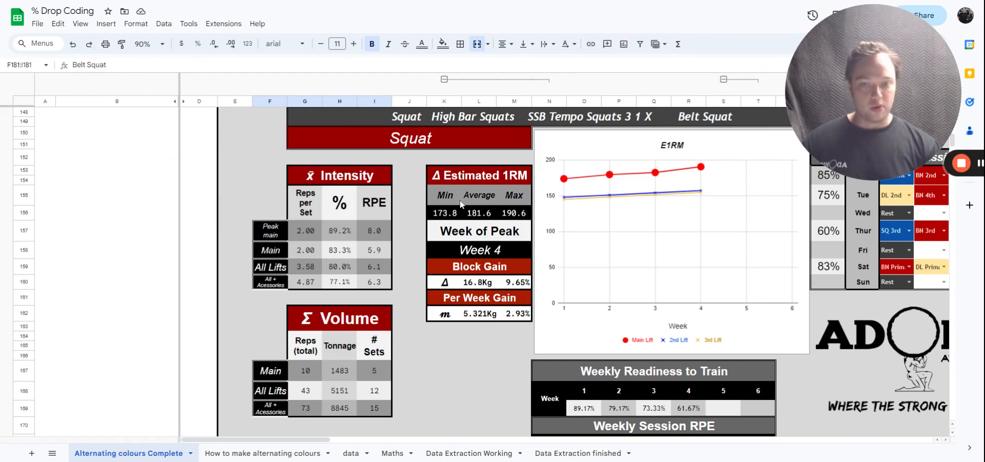
right_click(687, 233)
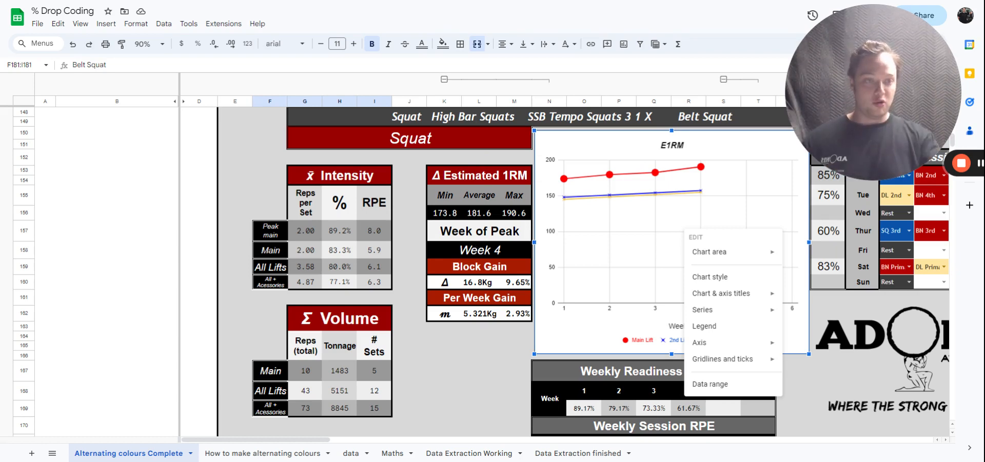
Trace the Squat dashboard's figures back to the daily training logs and down to the lift selection table beneath it
scroll(96, 116, "up", 15)
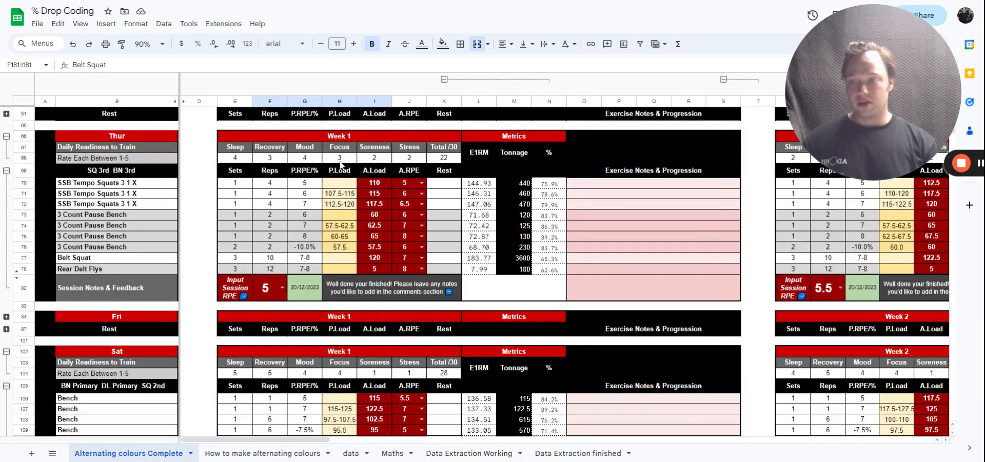
scroll(96, 116, "down", 1)
scroll(127, 401, "up", 4)
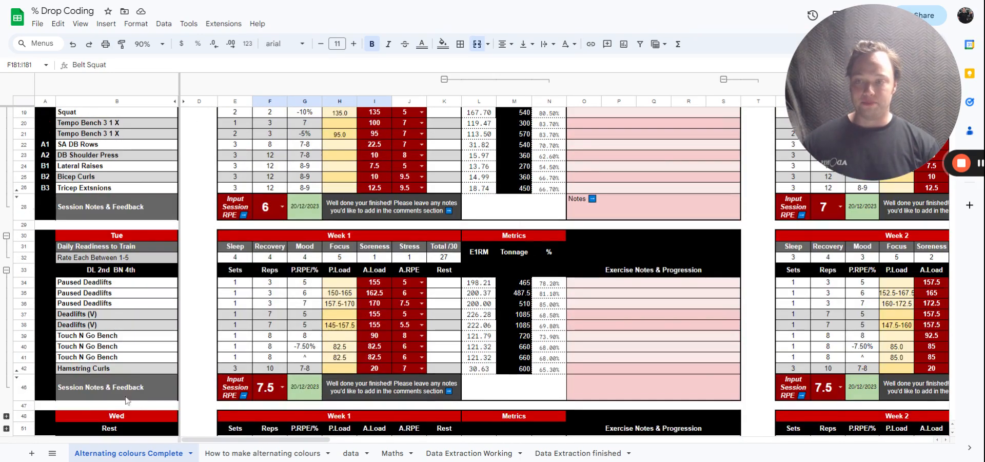
scroll(252, 157, "up", 5)
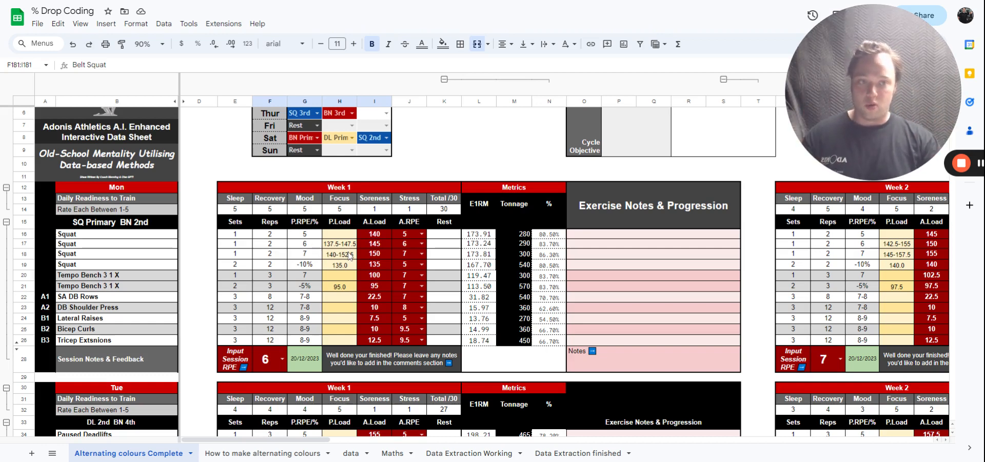
scroll(404, 259, "down", 15)
scroll(404, 260, "down", 12)
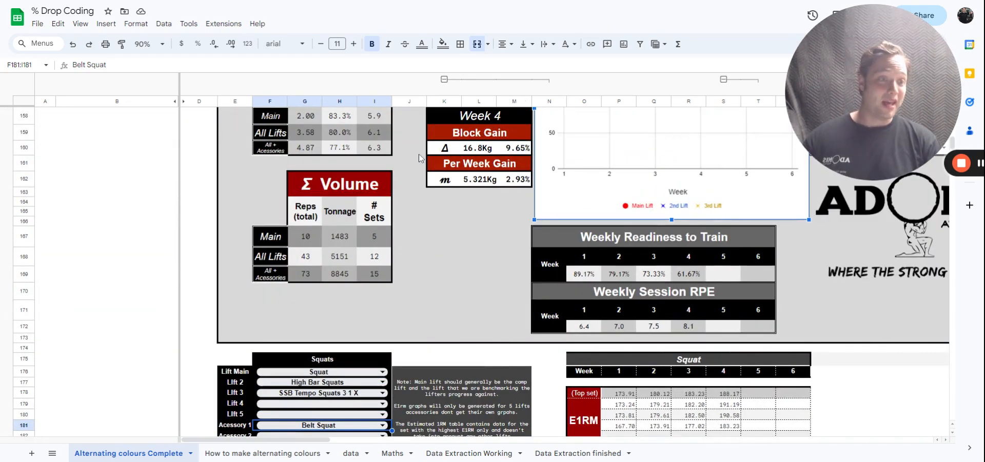
Examine the Squat dashboard's E1RM chart, block gain figures, Weekly Readiness to Train and Weekly Session RPE
scroll(436, 236, "up", 3)
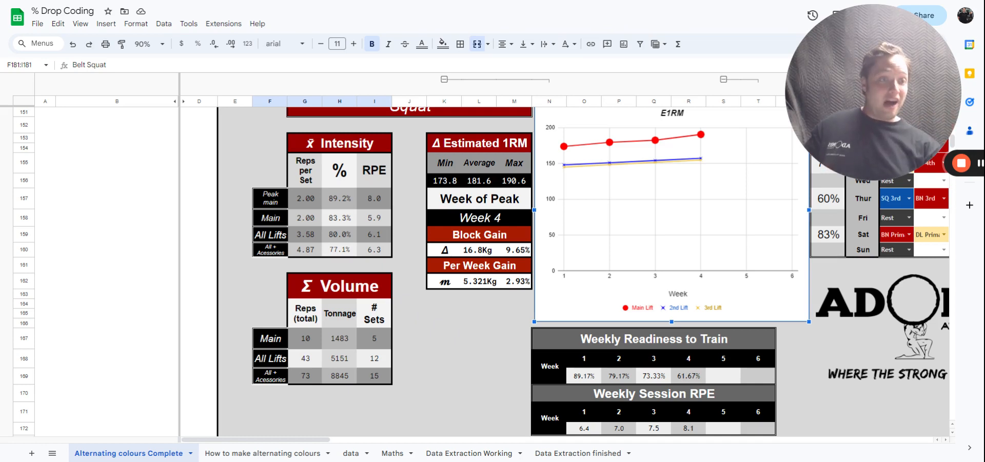
scroll(477, 324, "up", 2)
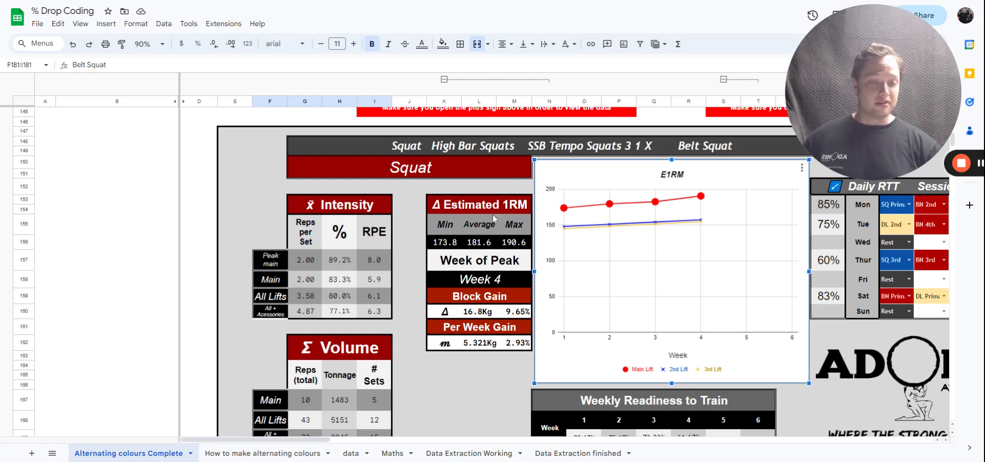
scroll(745, 190, "down", 2)
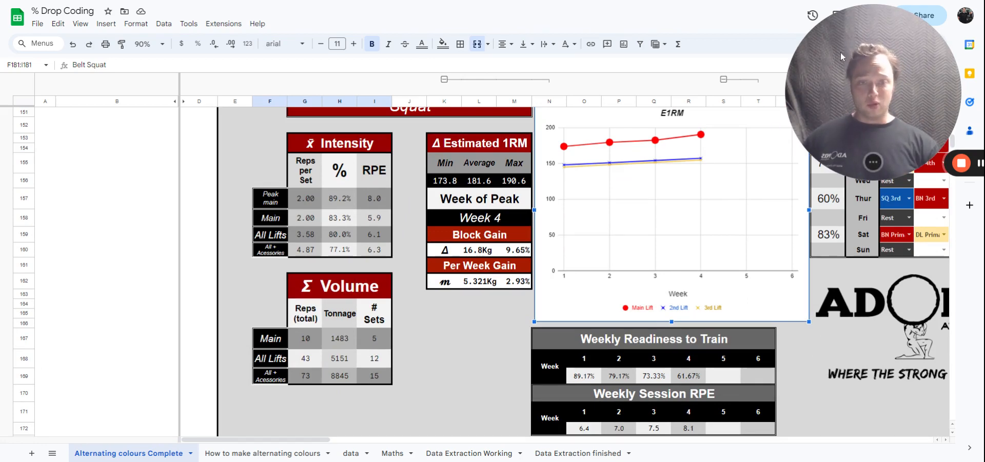
left_click_drag(841, 52, 785, 219)
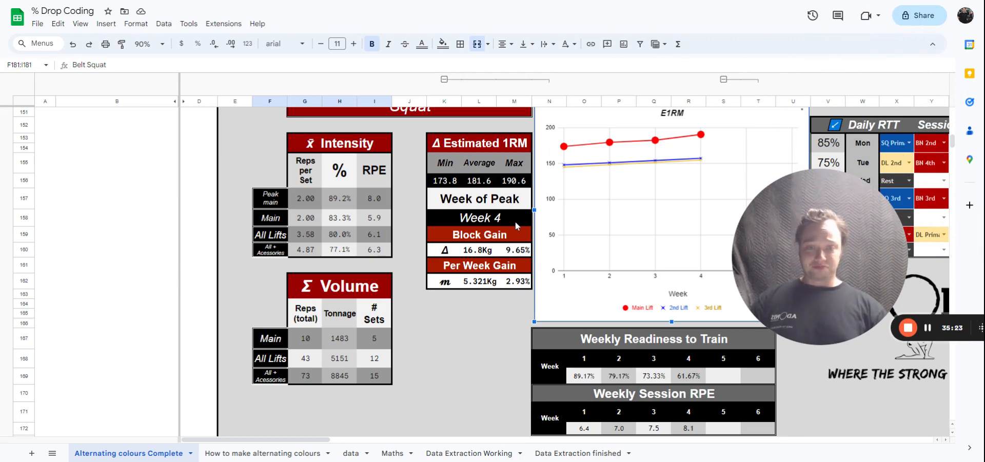
mouse_move(609, 144)
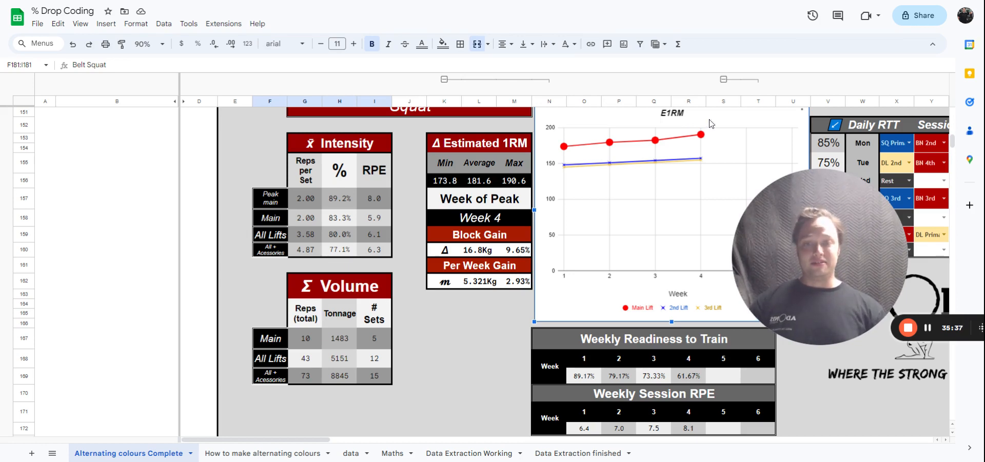
mouse_move(775, 248)
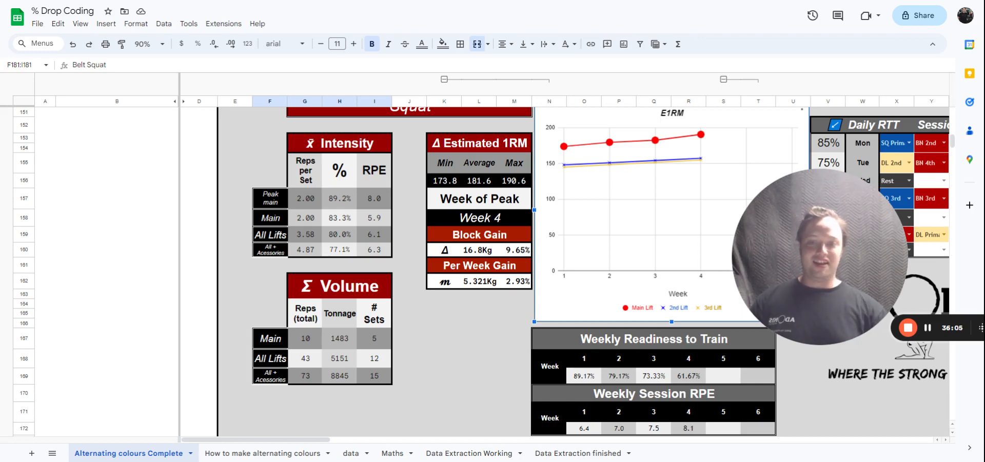
scroll(451, 314, "up", 2)
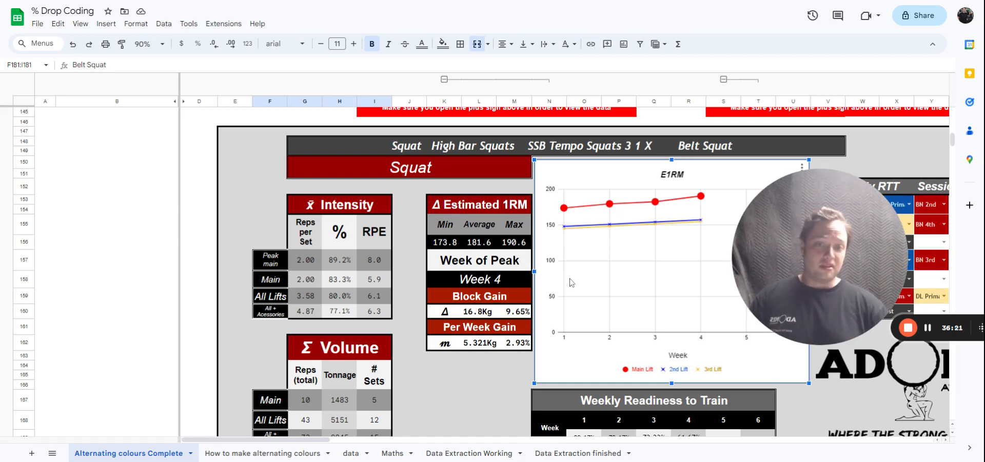
Inspect the Block Gain formula in L160 and return to the Data Extraction finished sheet
left_click(483, 315)
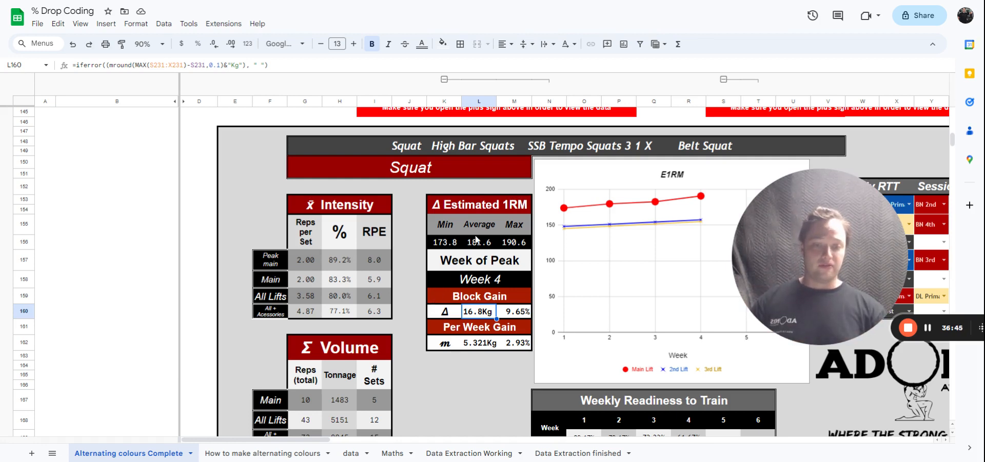
left_click(566, 454)
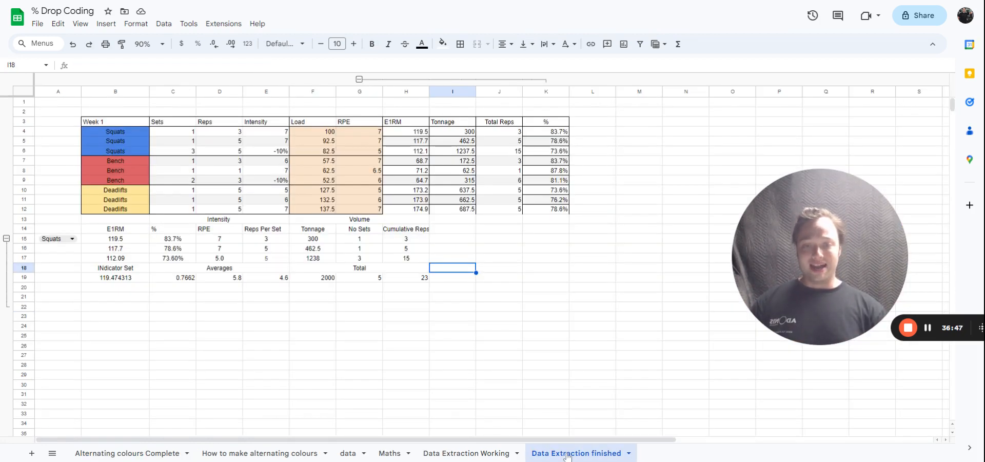